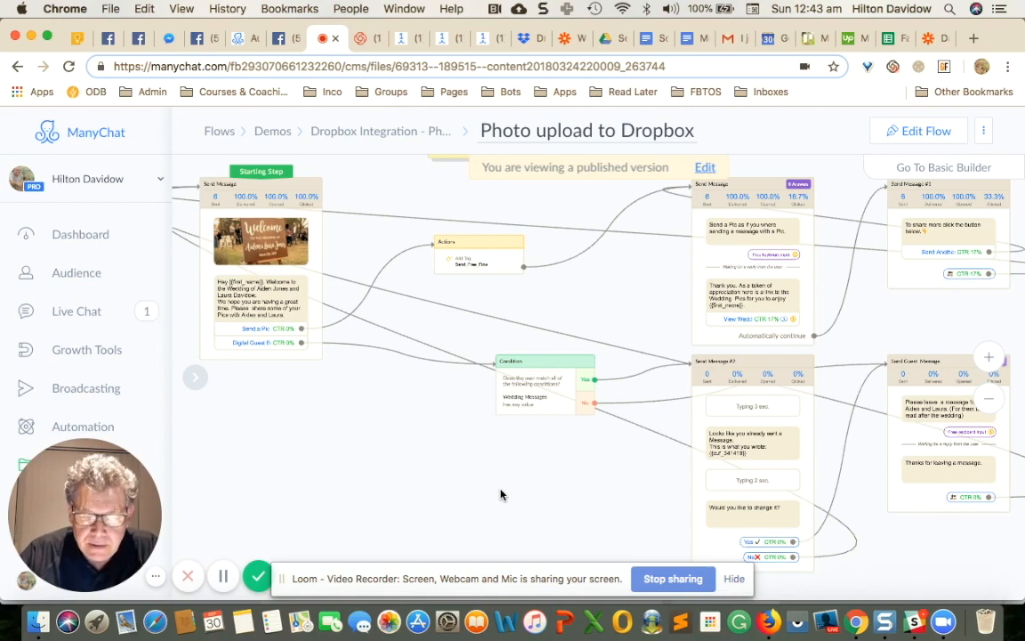
Examine the Photo upload to Dropbox flow from the starting step through the Actions block to the picture-request message.
{"action": "scroll", "coordinate": [500, 495], "scroll_direction": "down", "scroll_amount": 3}
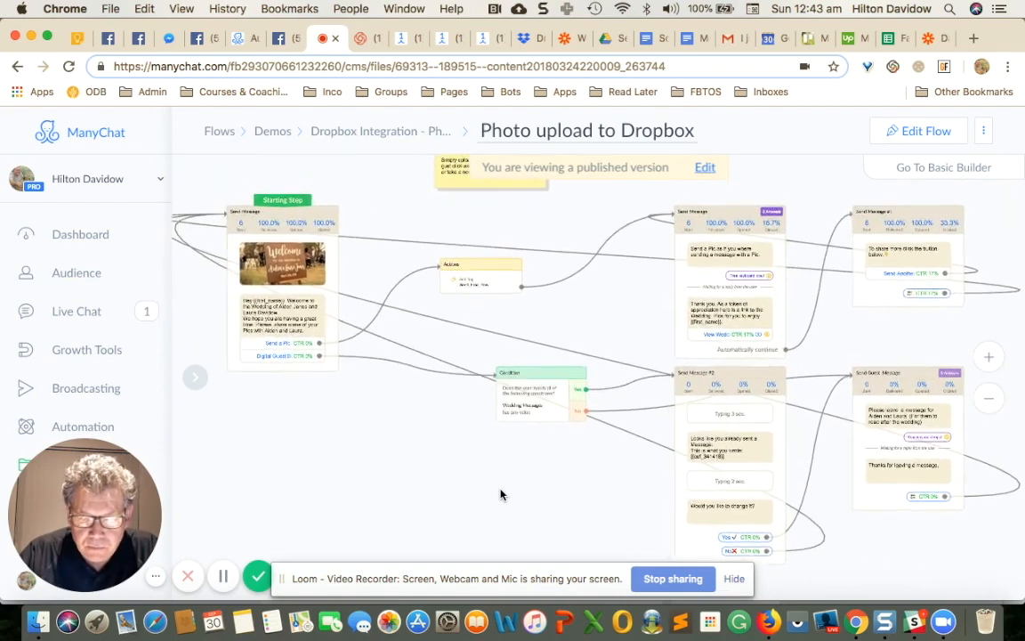
{"action": "scroll", "coordinate": [500, 495], "scroll_direction": "up", "scroll_amount": 1}
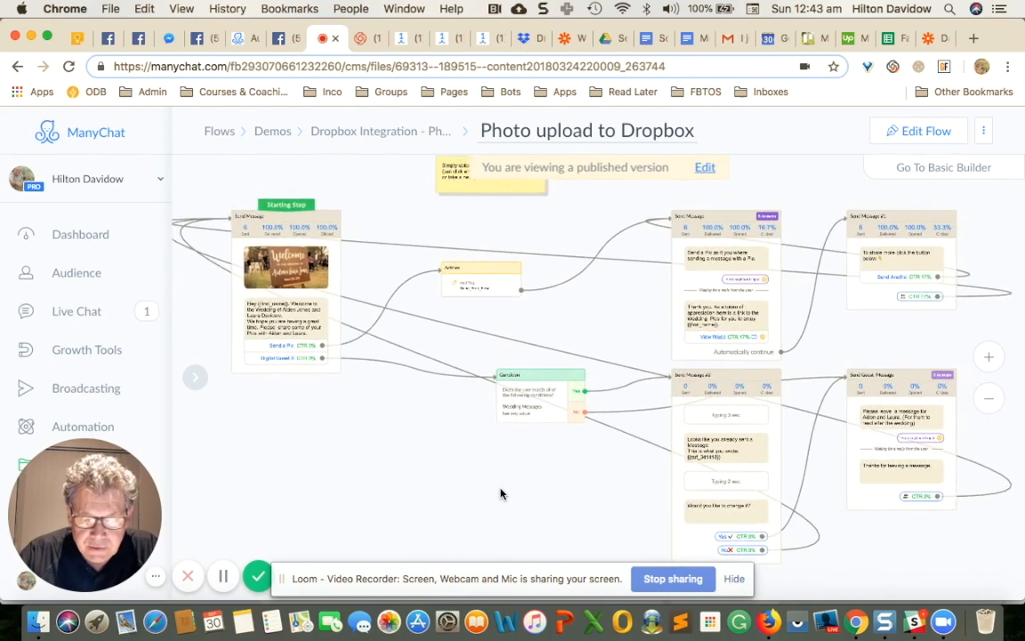
{"action": "scroll", "coordinate": [490, 459], "scroll_direction": "down", "scroll_amount": 2}
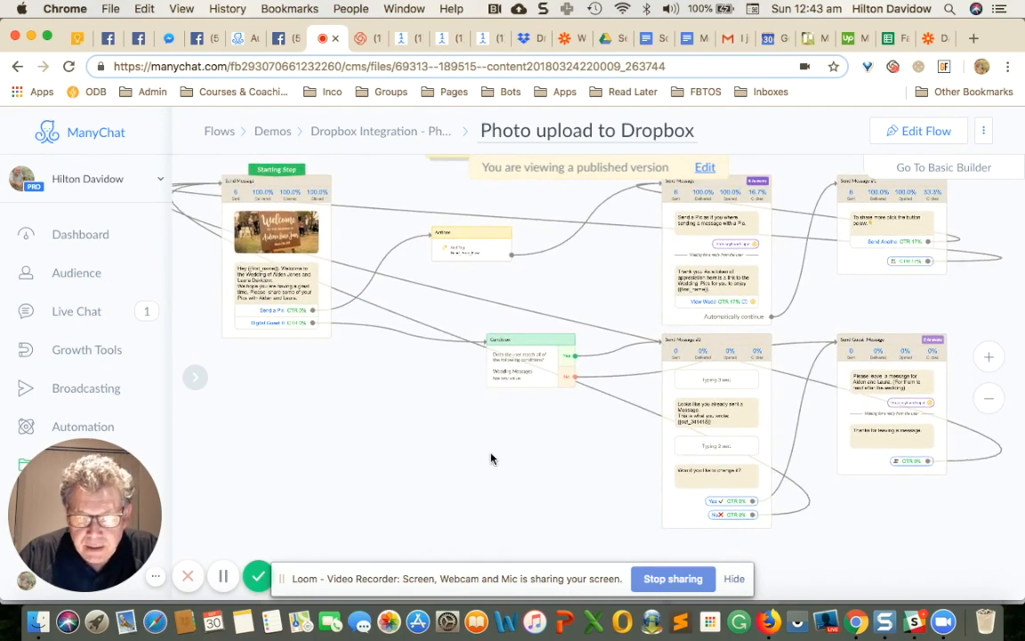
{"action": "scroll", "coordinate": [490, 458], "scroll_direction": "down", "scroll_amount": 2}
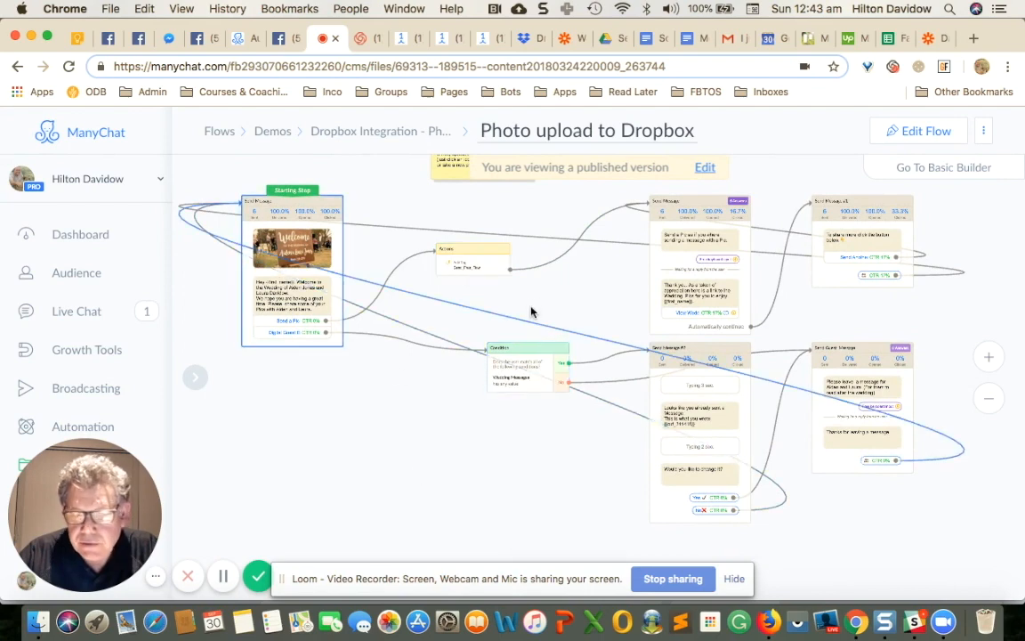
{"action": "scroll", "coordinate": [532, 312], "scroll_direction": "down", "scroll_amount": 1}
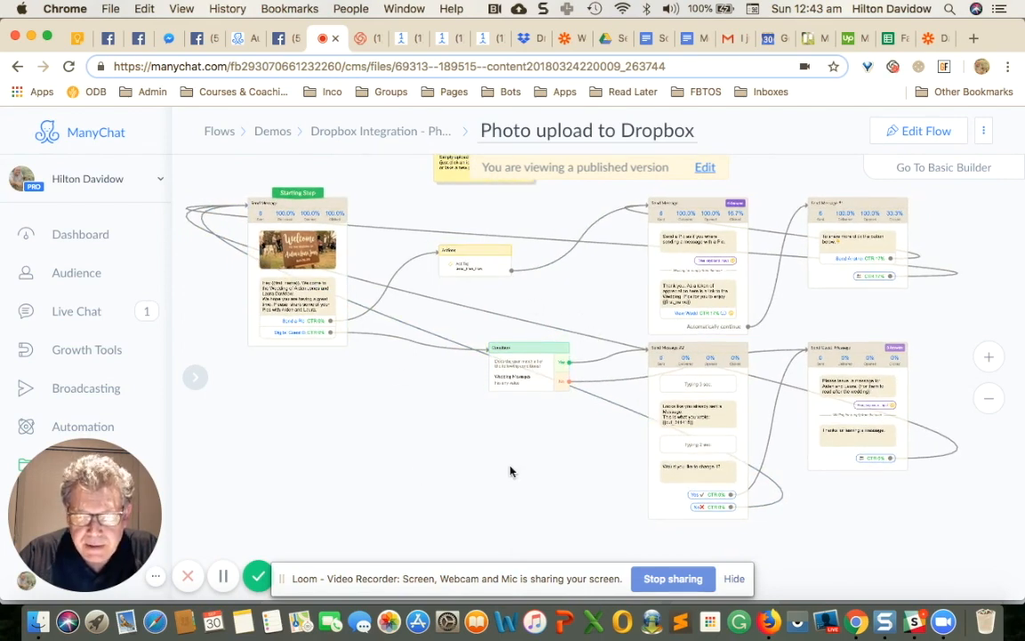
{"action": "left_click_drag", "start_coordinate": [521, 469], "coordinate": [473, 457]}
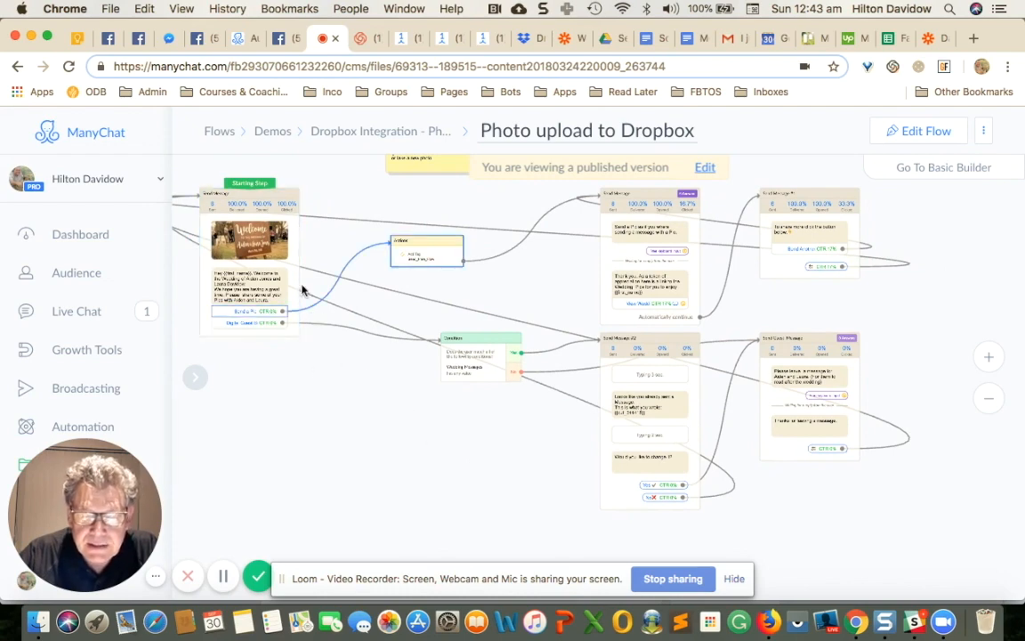
{"action": "scroll", "coordinate": [335, 364], "scroll_direction": "up", "scroll_amount": 5}
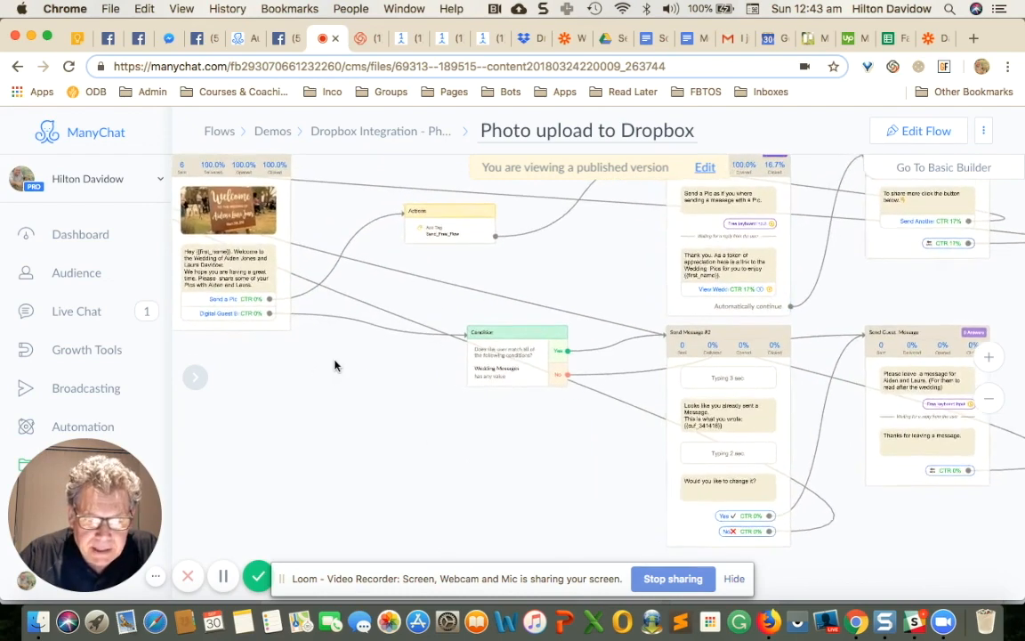
{"action": "left_click_drag", "start_coordinate": [372, 403], "coordinate": [224, 431]}
{"action": "left_click_drag", "start_coordinate": [403, 468], "coordinate": [220, 437]}
{"action": "scroll", "coordinate": [220, 334], "scroll_direction": "up", "scroll_amount": 5}
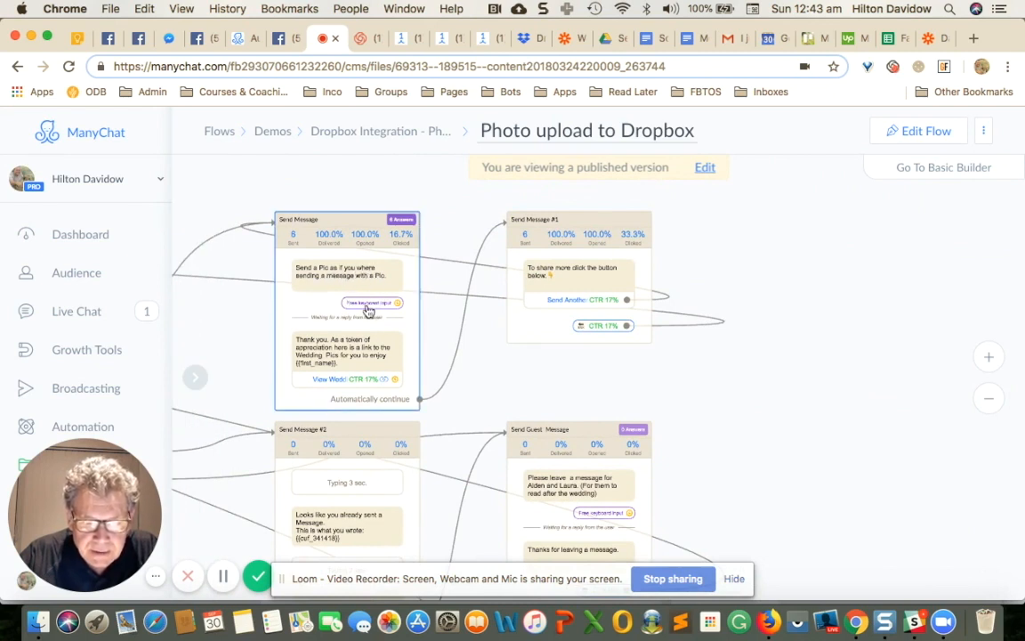
Open the user input settings of the Send Message block that asks guests to send a pic.
{"action": "left_click", "coordinate": [367, 309]}
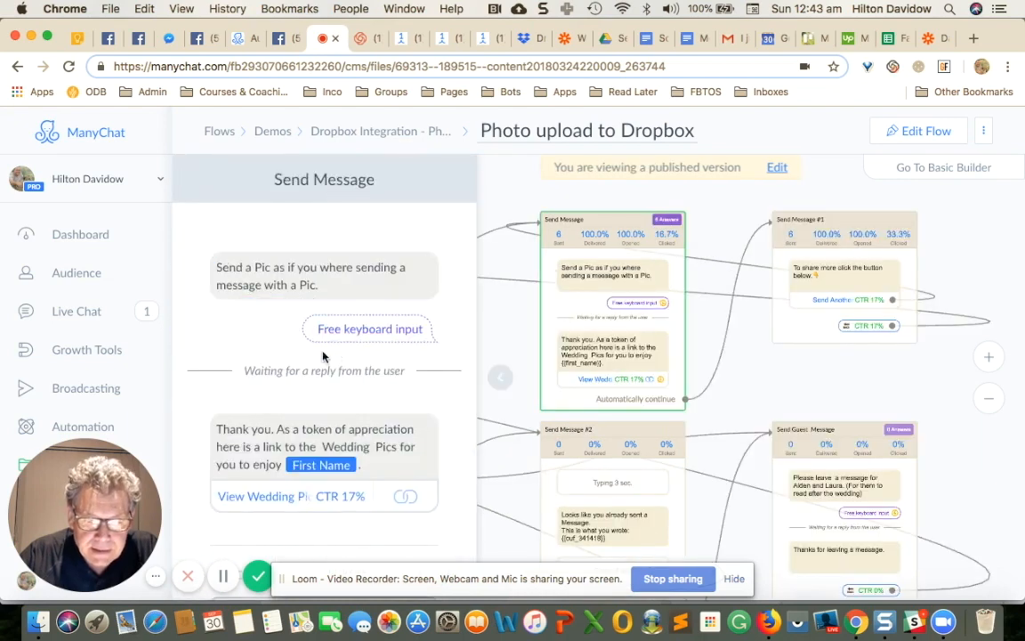
{"action": "scroll", "coordinate": [280, 337], "scroll_direction": "down", "scroll_amount": 5}
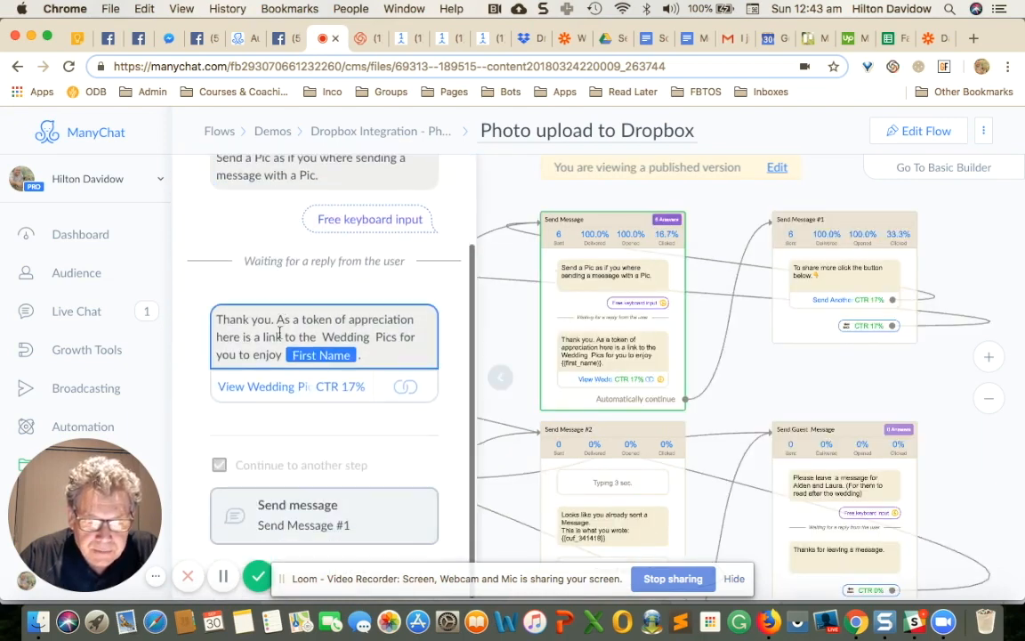
{"action": "scroll", "coordinate": [276, 332], "scroll_direction": "up", "scroll_amount": 3}
{"action": "left_click", "coordinate": [352, 272]}
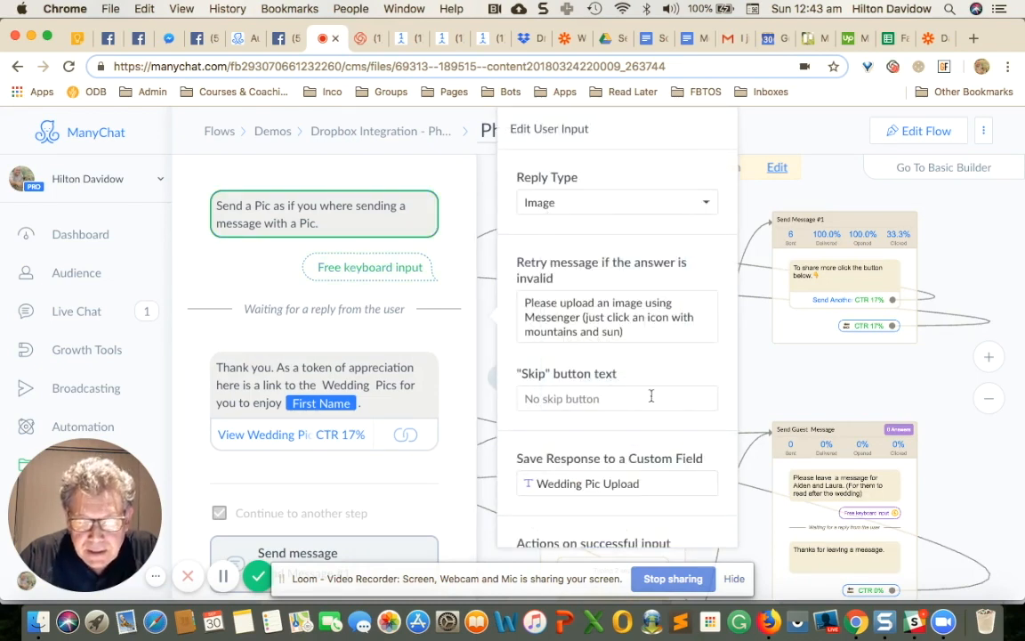
Review the picture input's reply type, retry message, skip option, custom field and success actions, and close its settings.
{"action": "scroll", "coordinate": [654, 398], "scroll_direction": "down", "scroll_amount": 3}
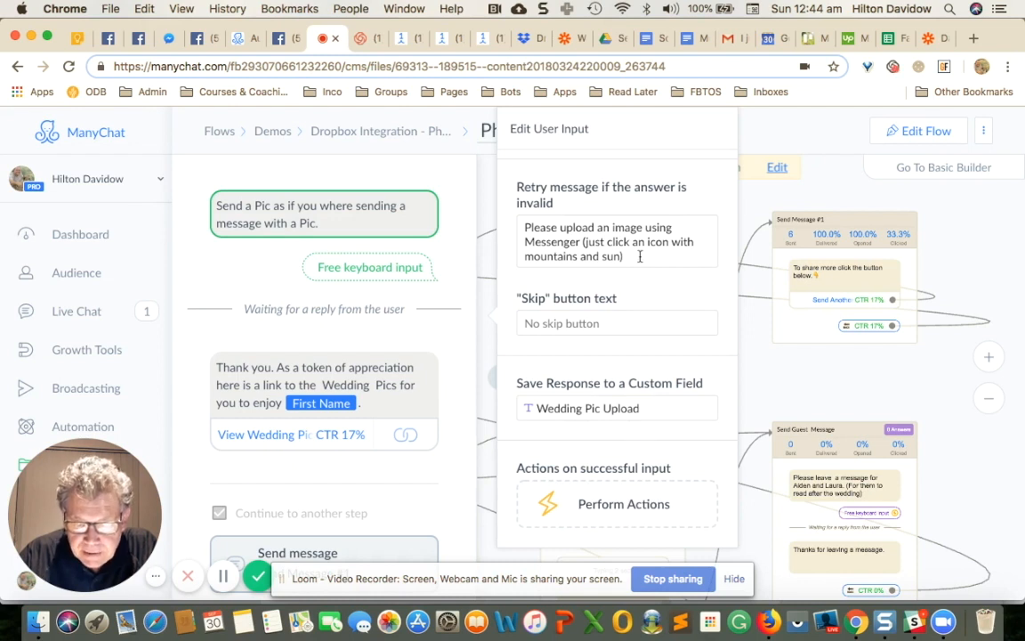
{"action": "scroll", "coordinate": [613, 298], "scroll_direction": "up", "scroll_amount": 2}
{"action": "scroll", "coordinate": [618, 298], "scroll_direction": "down", "scroll_amount": 2}
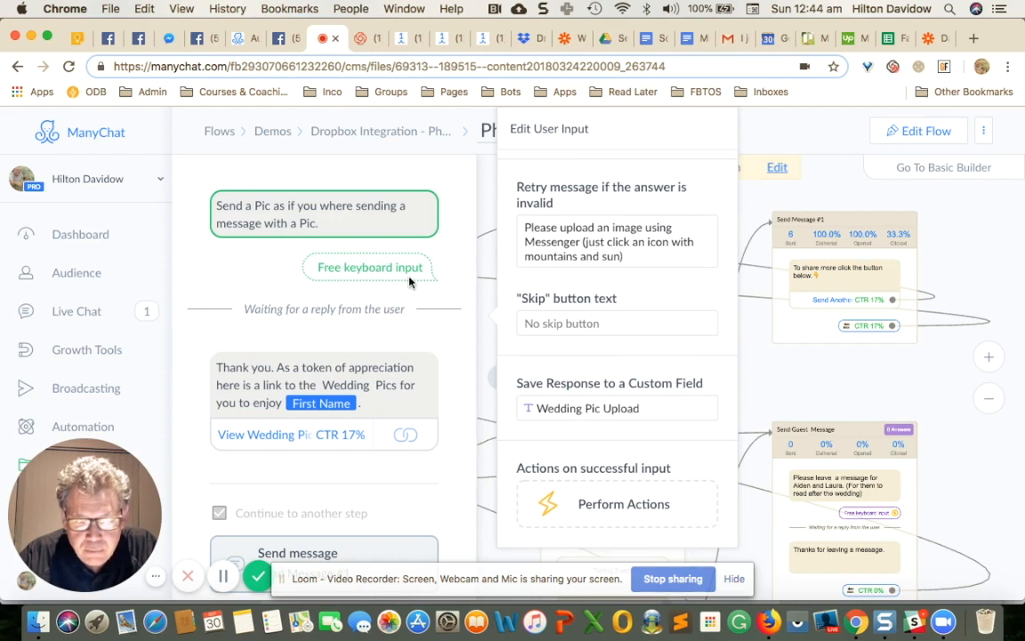
{"action": "scroll", "coordinate": [600, 206], "scroll_direction": "up", "scroll_amount": 2}
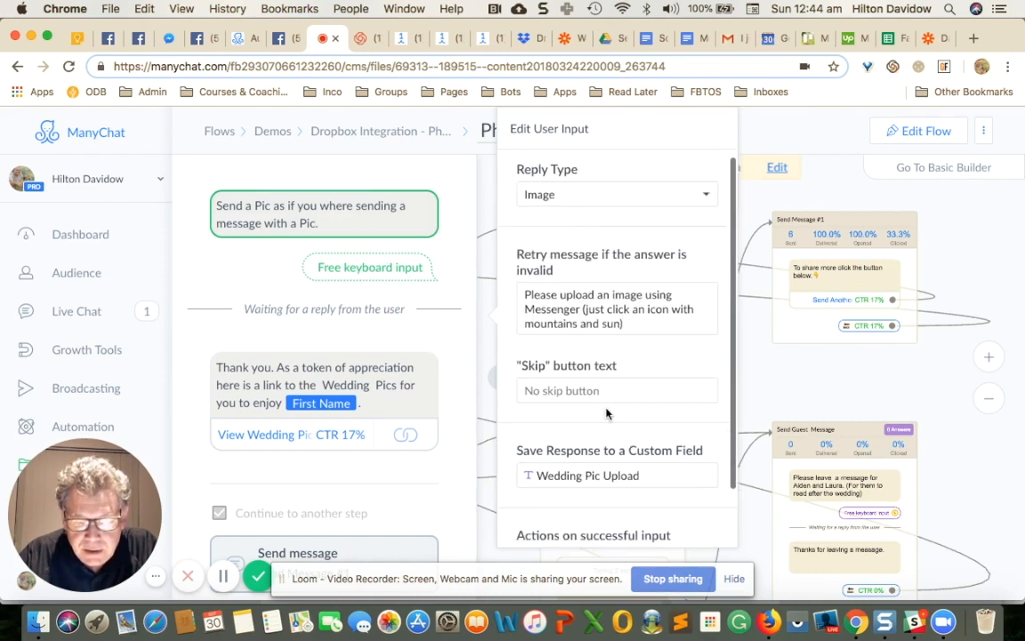
{"action": "scroll", "coordinate": [606, 413], "scroll_direction": "down", "scroll_amount": 2}
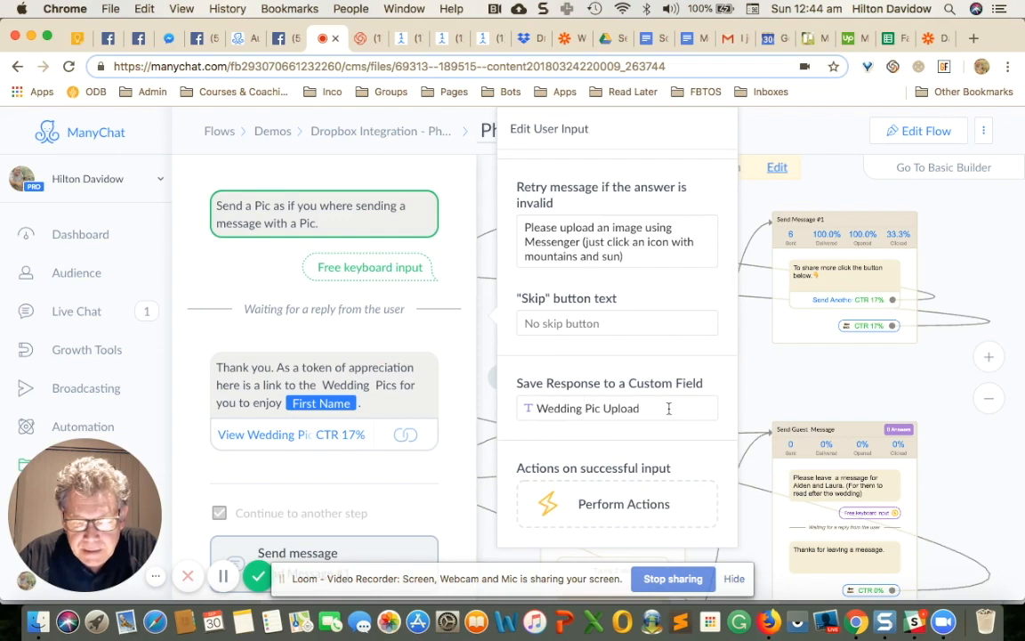
{"action": "left_click", "coordinate": [872, 377]}
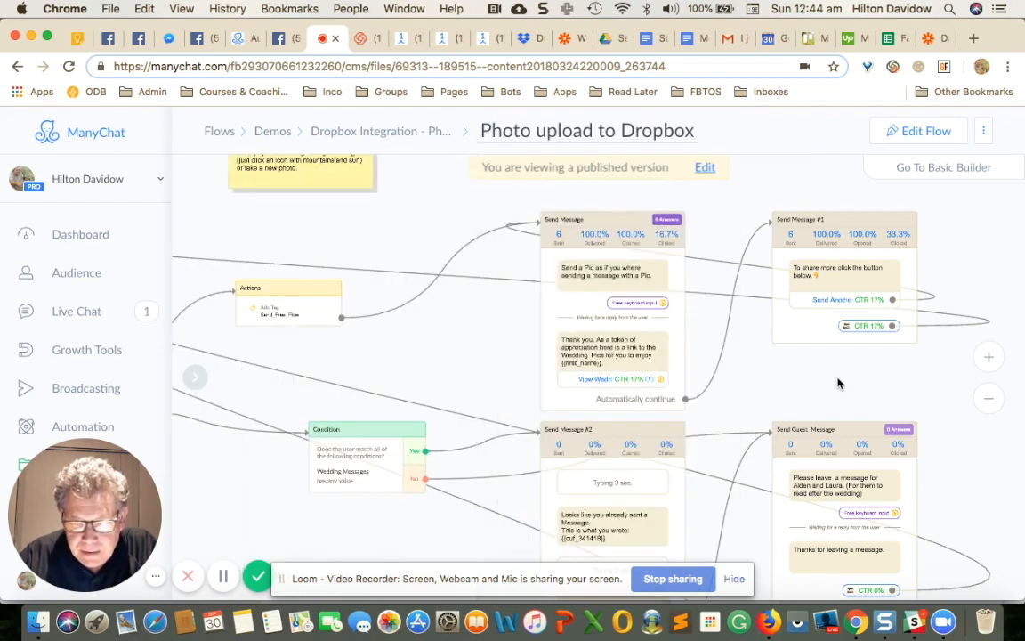
Examine the flow's guest-message branch, including the Condition, Send Message #2 and Send Guest Message blocks, and the overall layout.
{"action": "scroll", "coordinate": [842, 382], "scroll_direction": "down", "scroll_amount": 5}
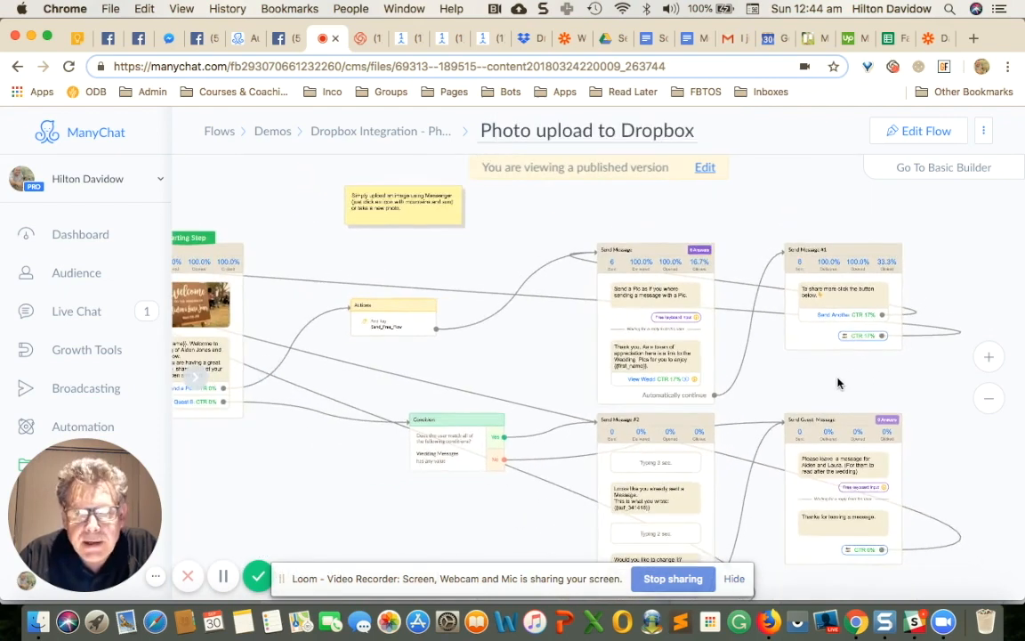
{"action": "left_click_drag", "start_coordinate": [840, 378], "coordinate": [763, 350]}
{"action": "scroll", "coordinate": [763, 350], "scroll_direction": "down", "scroll_amount": 3}
{"action": "scroll", "coordinate": [763, 350], "scroll_direction": "right", "scroll_amount": 3}
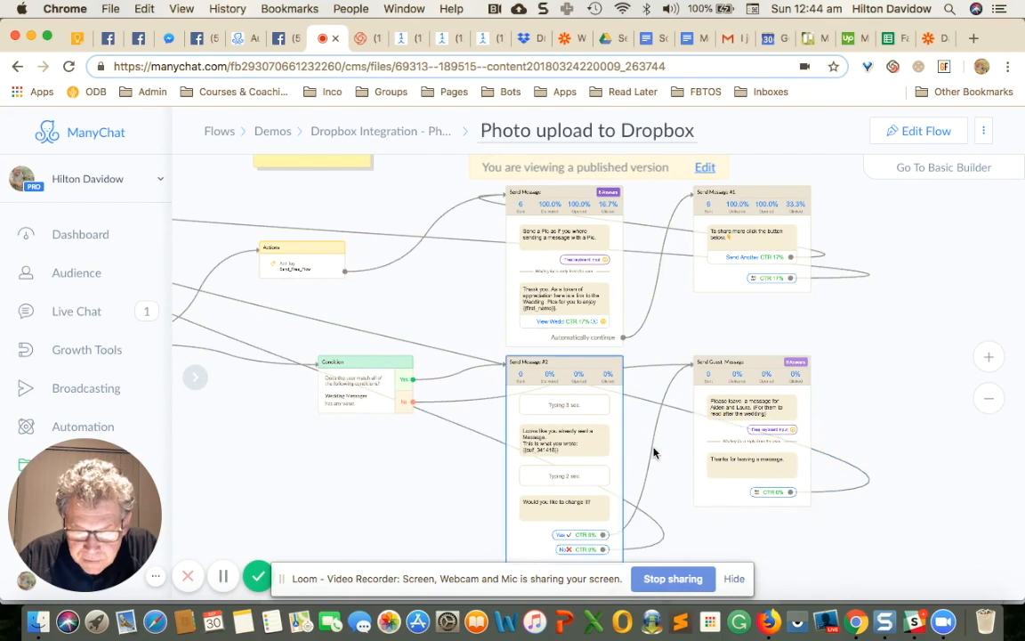
{"action": "scroll", "coordinate": [746, 442], "scroll_direction": "up", "scroll_amount": 3}
{"action": "scroll", "coordinate": [746, 442], "scroll_direction": "up", "scroll_amount": 5}
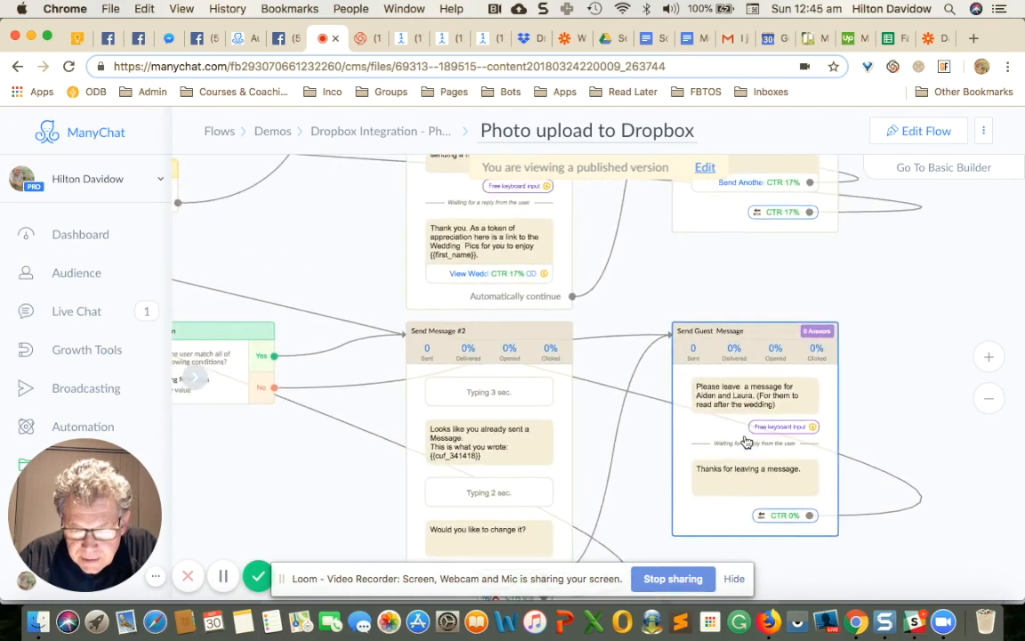
{"action": "scroll", "coordinate": [746, 443], "scroll_direction": "down", "scroll_amount": 10}
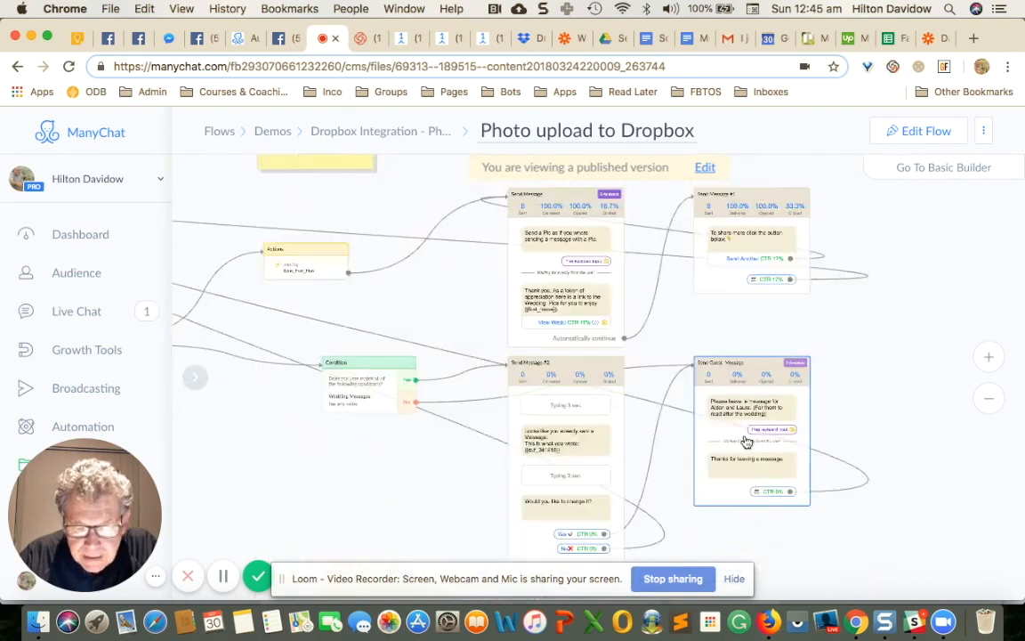
{"action": "left_click_drag", "start_coordinate": [562, 364], "coordinate": [563, 318]}
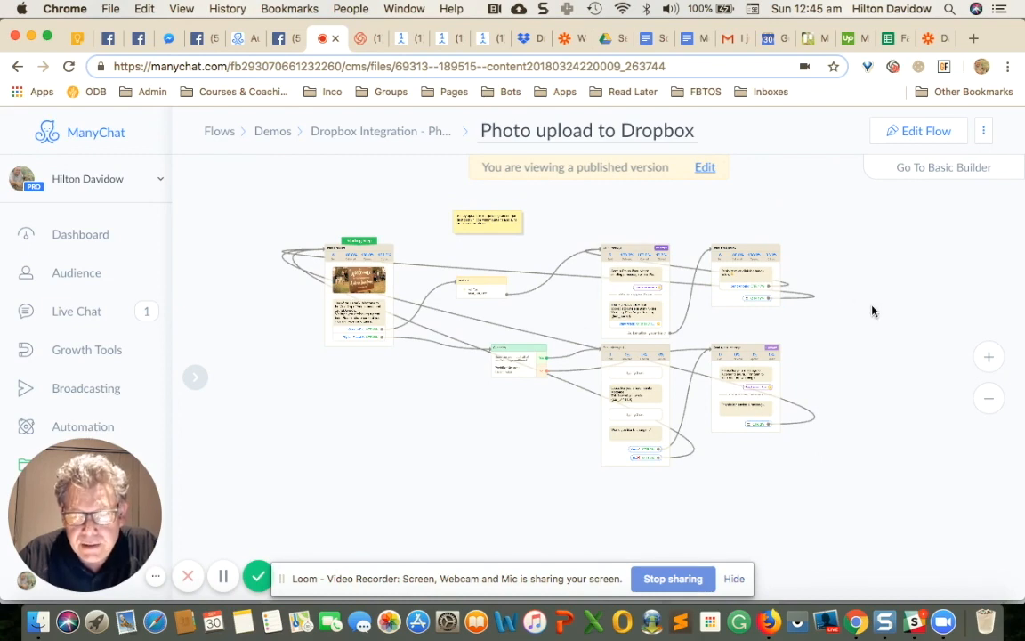
{"action": "scroll", "coordinate": [872, 308], "scroll_direction": "down", "scroll_amount": 1}
Switch to Zapier and open the Wedding Pics zap from the Demos folder.
{"action": "left_click", "coordinate": [928, 38]}
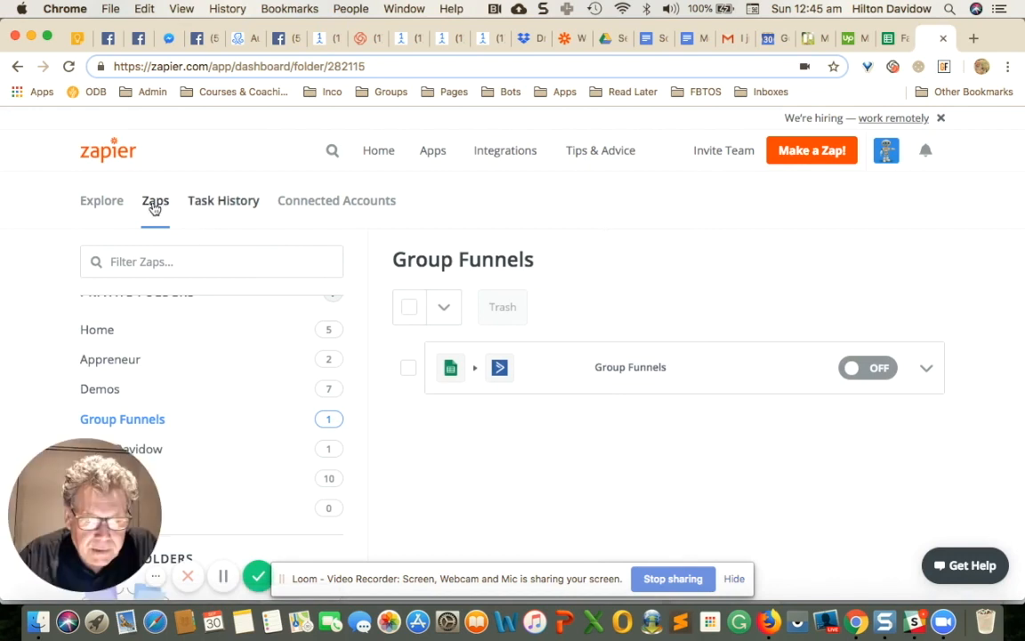
{"action": "left_click", "coordinate": [154, 204]}
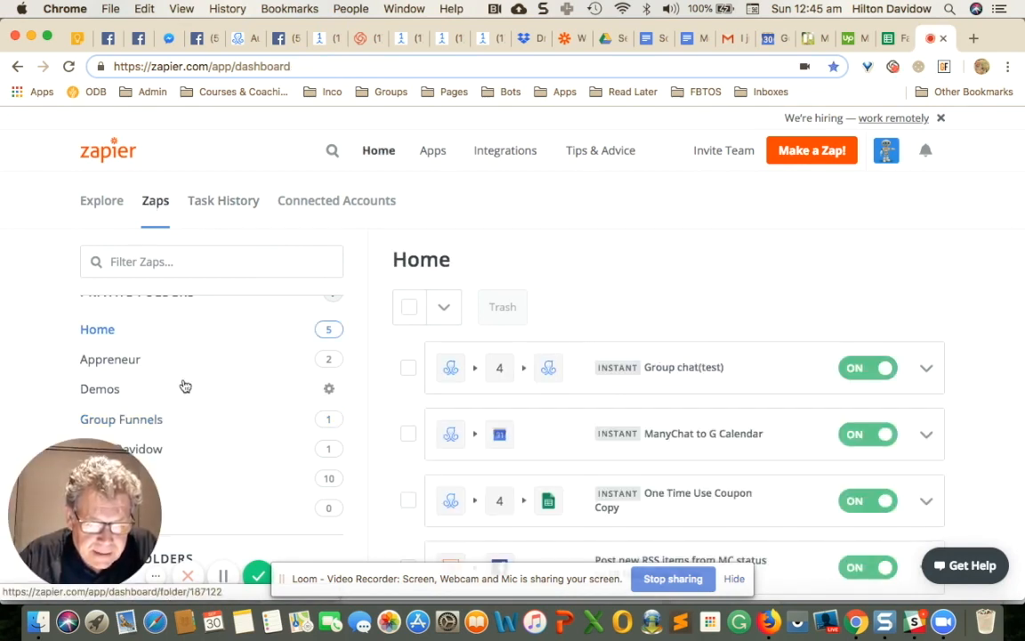
{"action": "scroll", "coordinate": [178, 384], "scroll_direction": "down", "scroll_amount": 1}
{"action": "scroll", "coordinate": [134, 414], "scroll_direction": "down", "scroll_amount": 2}
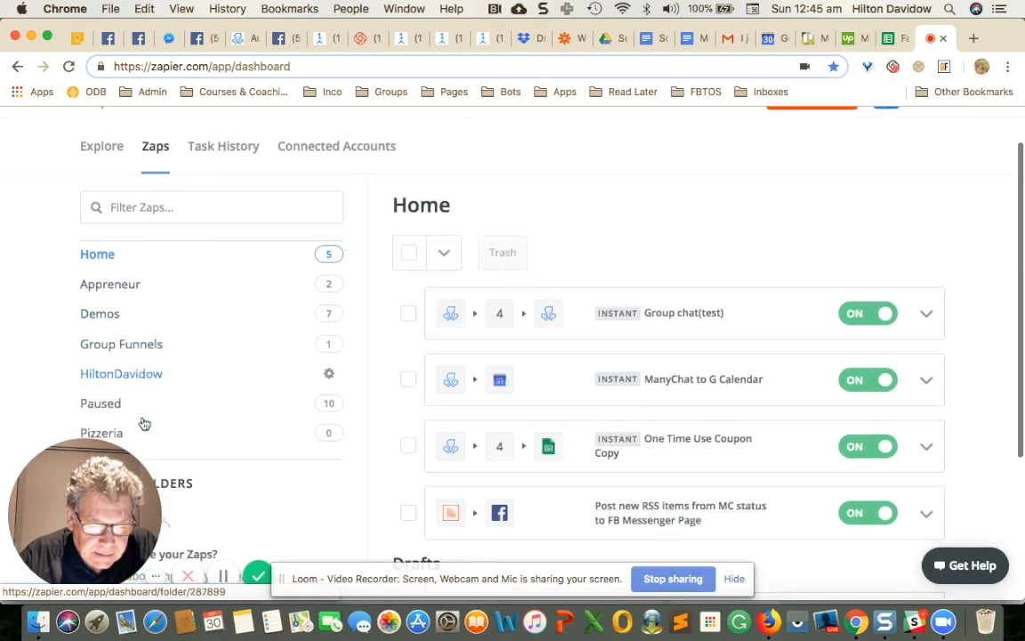
{"action": "scroll", "coordinate": [144, 424], "scroll_direction": "down", "scroll_amount": 2}
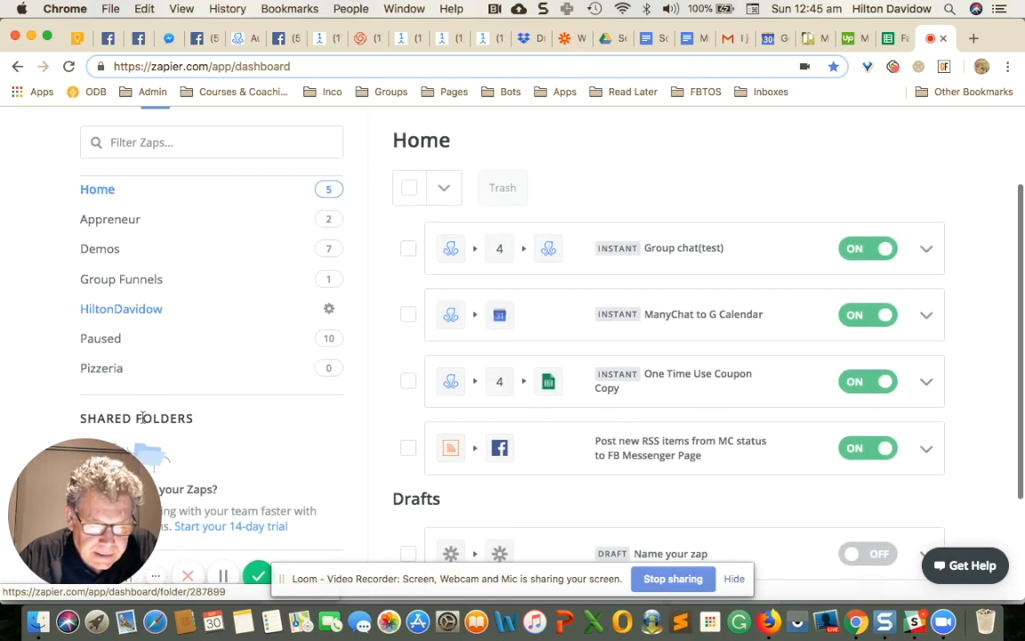
{"action": "left_click", "coordinate": [103, 251]}
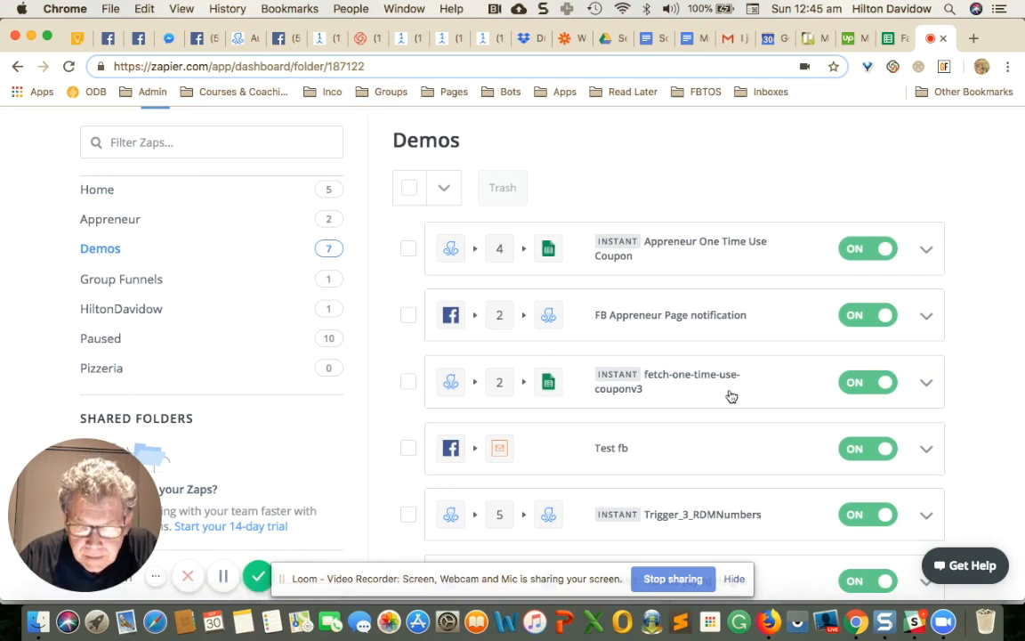
{"action": "scroll", "coordinate": [728, 396], "scroll_direction": "down", "scroll_amount": 3}
{"action": "scroll", "coordinate": [728, 396], "scroll_direction": "down", "scroll_amount": 2}
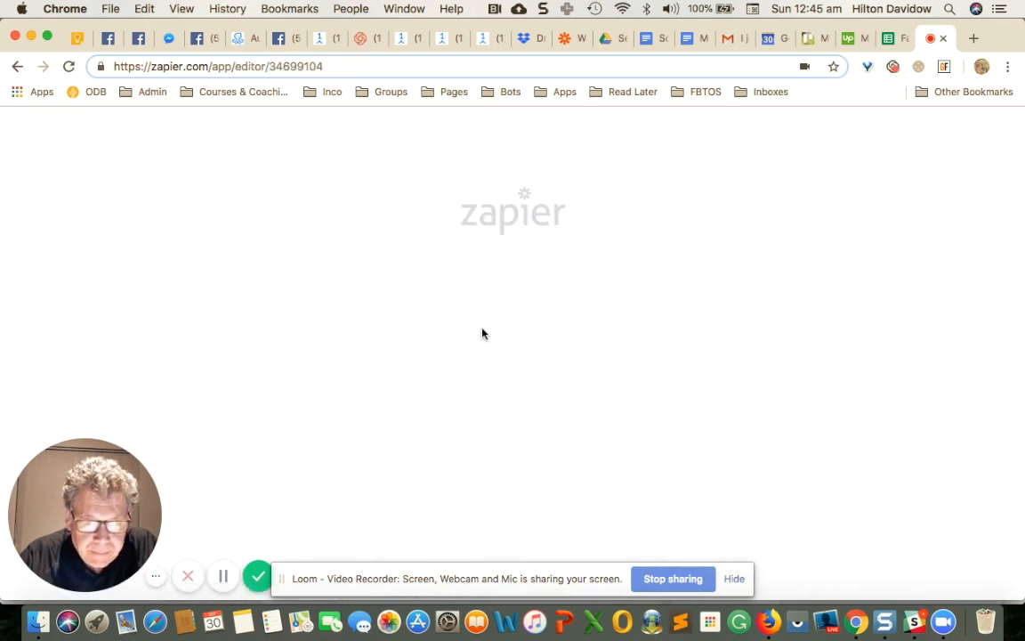
{"action": "left_click", "coordinate": [735, 581]}
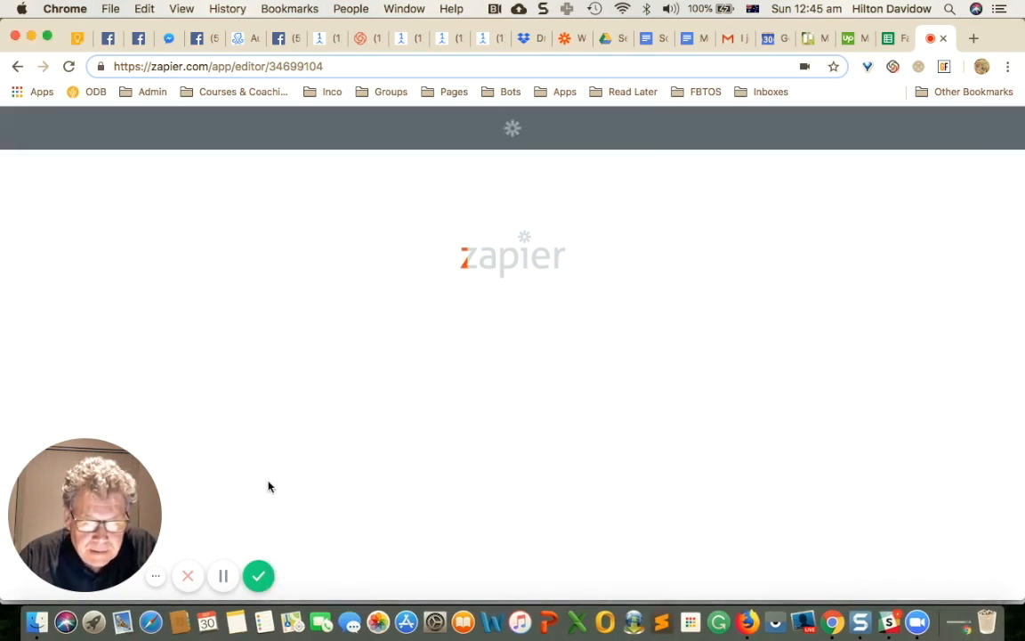
{"action": "left_click_drag", "start_coordinate": [122, 508], "coordinate": [988, 521]}
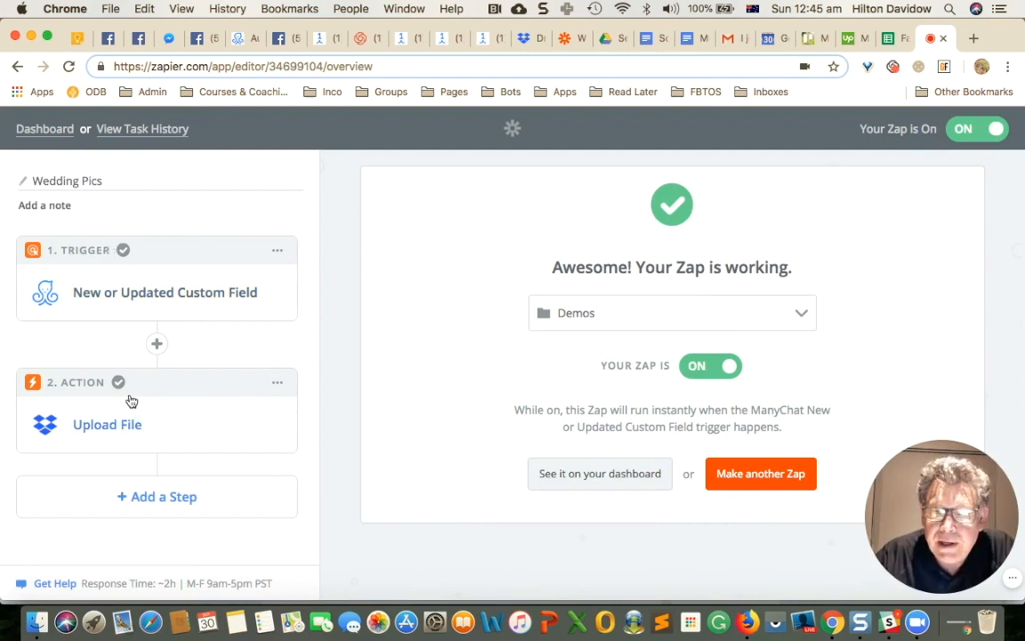
Expand the New or Updated Custom Field trigger of the Wedding Pics zap and review its setup entries.
{"action": "left_click", "coordinate": [176, 295]}
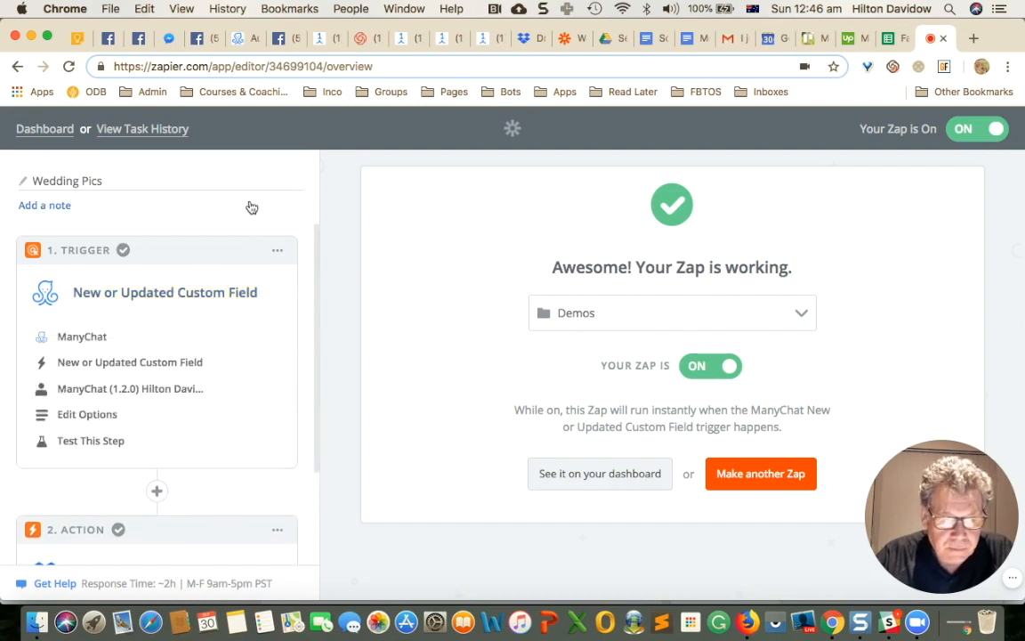
{"action": "scroll", "coordinate": [131, 285], "scroll_direction": "down", "scroll_amount": 3}
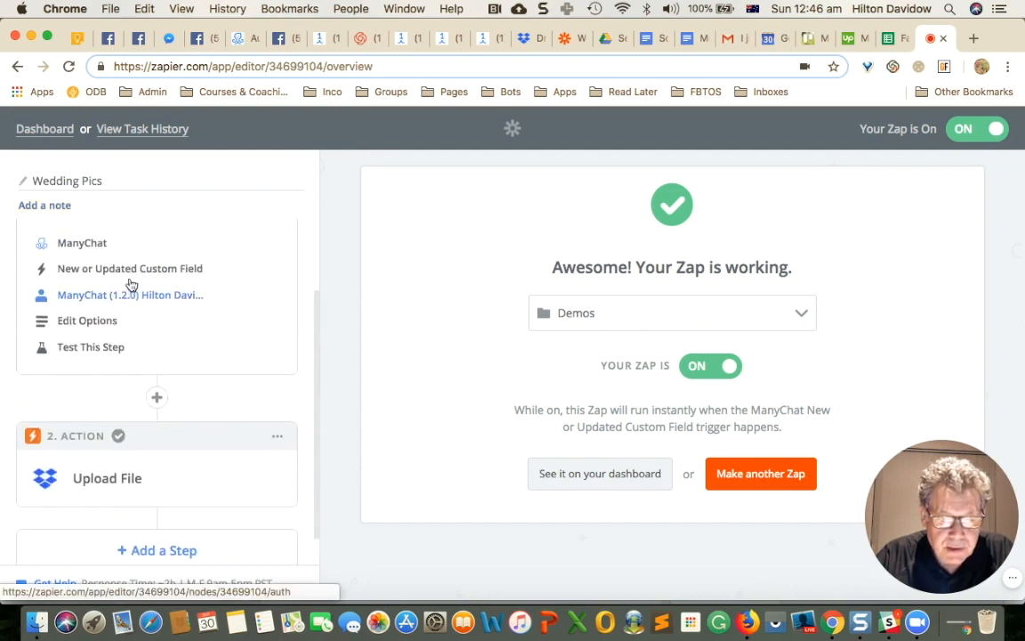
{"action": "scroll", "coordinate": [131, 285], "scroll_direction": "up", "scroll_amount": 3}
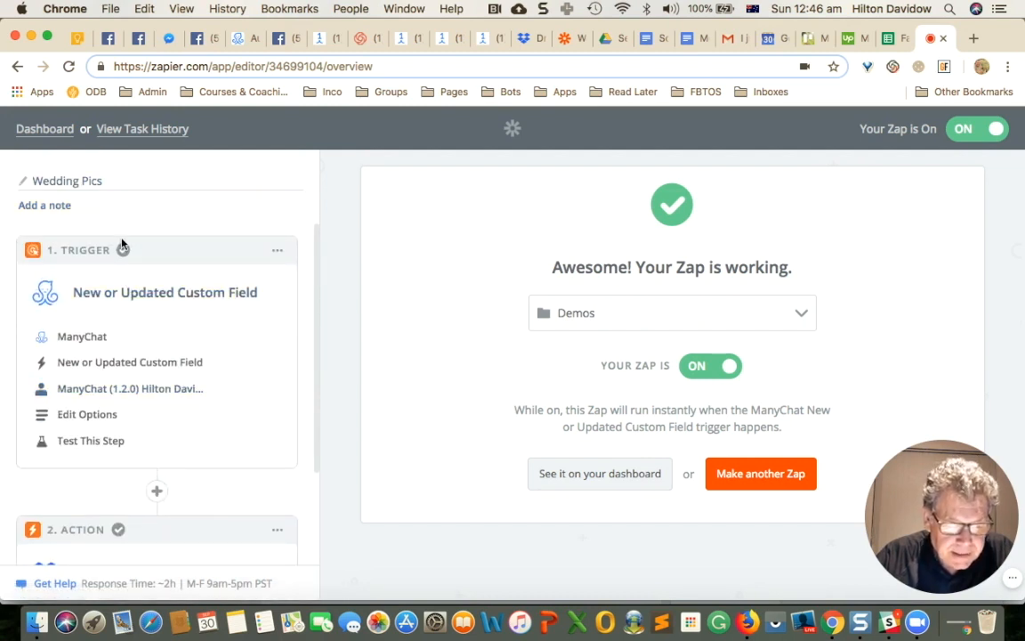
{"action": "scroll", "coordinate": [123, 245], "scroll_direction": "down", "scroll_amount": 3}
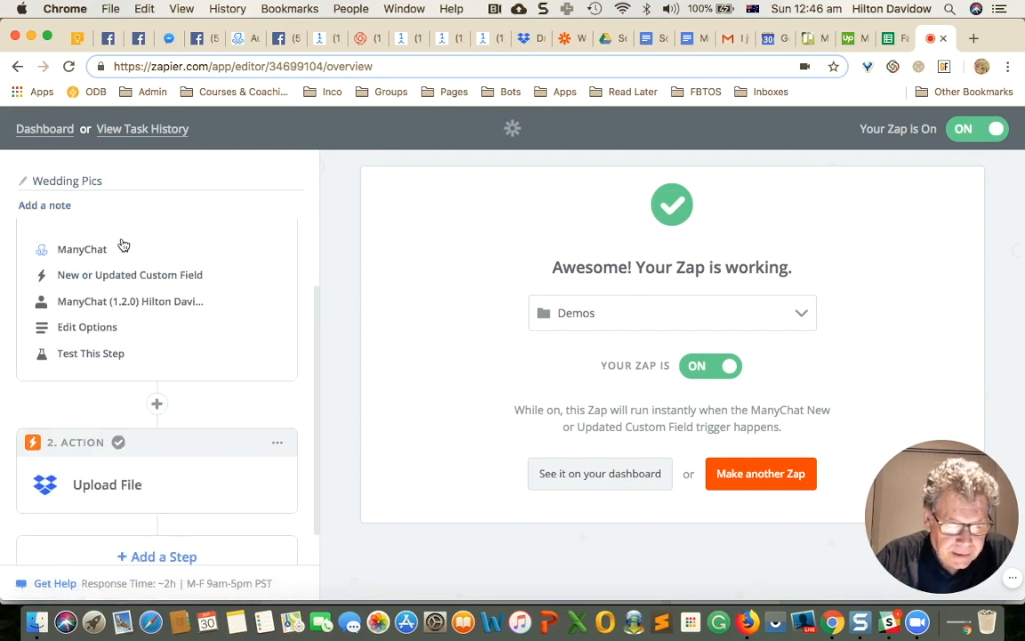
Show the step types that can be inserted between the ManyChat trigger and the Dropbox upload action, and look through them.
{"action": "left_click", "coordinate": [157, 405]}
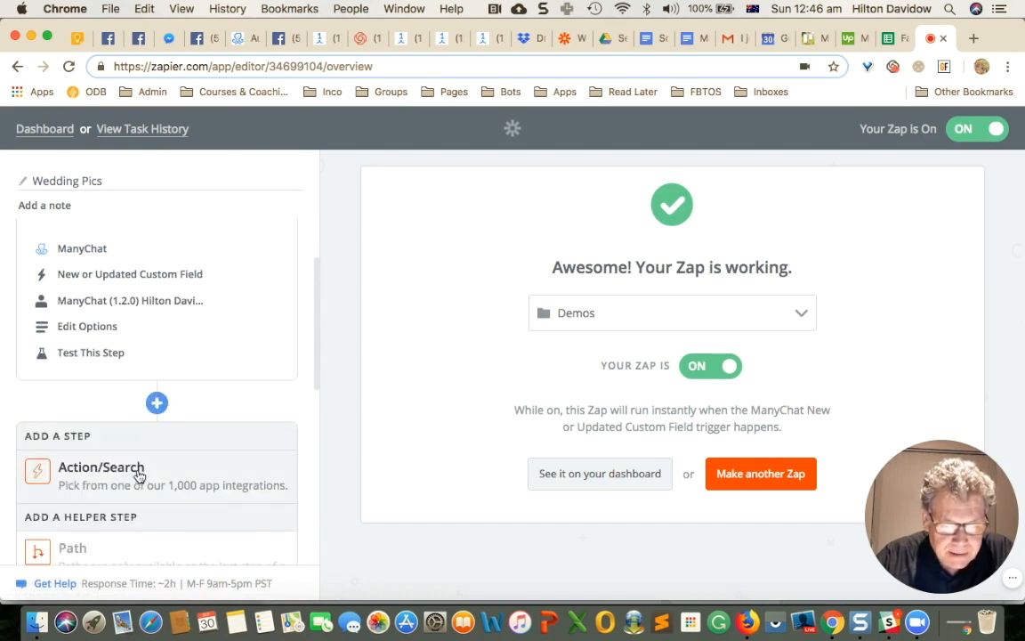
{"action": "scroll", "coordinate": [138, 476], "scroll_direction": "down", "scroll_amount": 8}
{"action": "scroll", "coordinate": [143, 463], "scroll_direction": "down", "scroll_amount": 5}
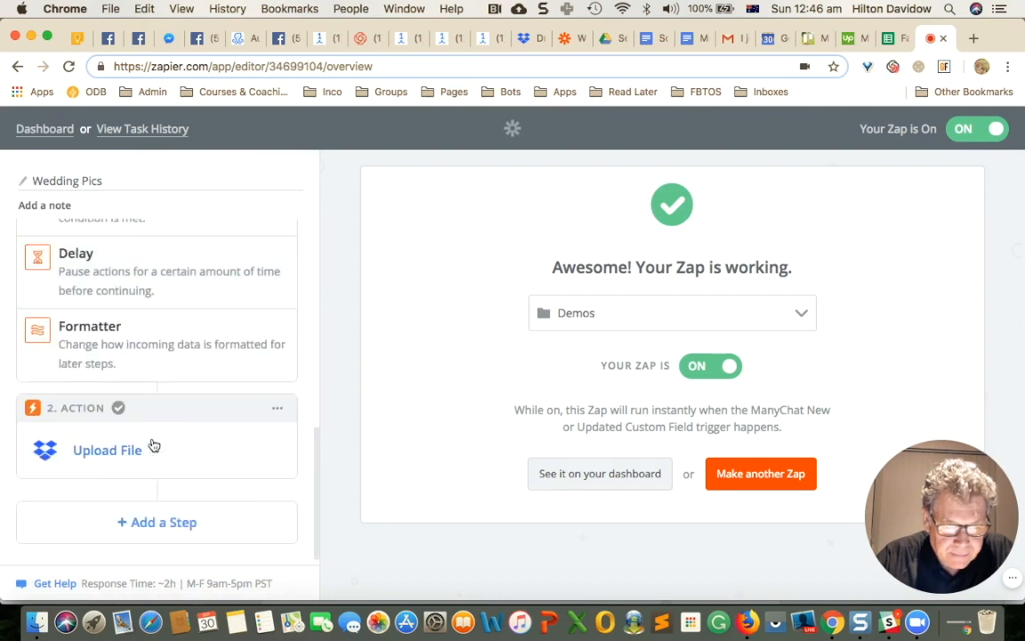
Add an Action/Search step after the Dropbox Upload File action in the Wedding Pics zap.
{"action": "scroll", "coordinate": [153, 445], "scroll_direction": "up", "scroll_amount": 10}
{"action": "scroll", "coordinate": [153, 445], "scroll_direction": "down", "scroll_amount": 3}
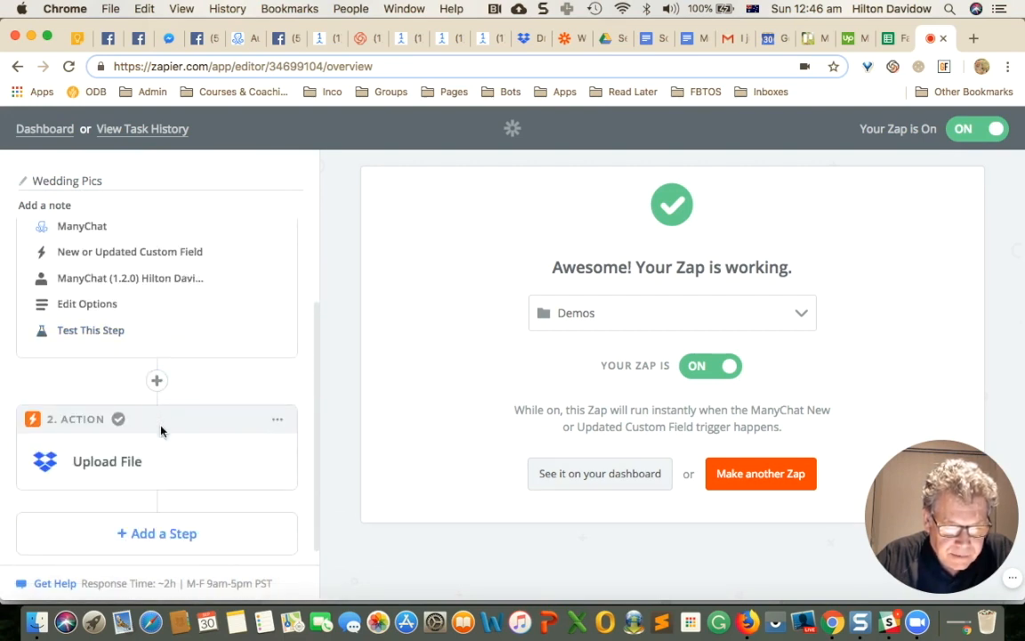
{"action": "scroll", "coordinate": [162, 432], "scroll_direction": "down", "scroll_amount": 1}
{"action": "scroll", "coordinate": [162, 432], "scroll_direction": "up", "scroll_amount": 3}
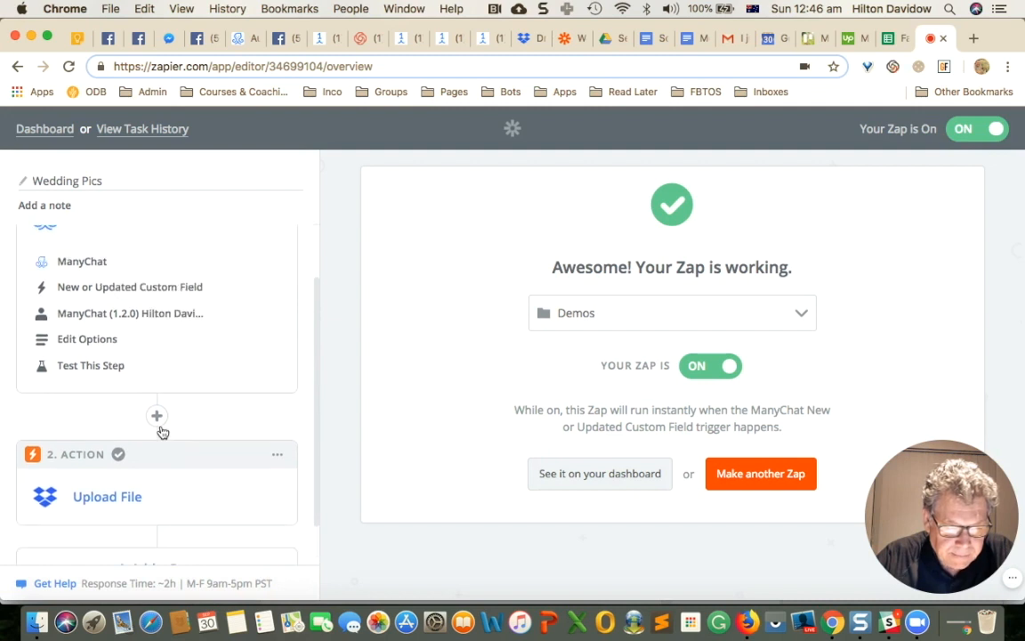
{"action": "scroll", "coordinate": [162, 432], "scroll_direction": "down", "scroll_amount": 3}
{"action": "scroll", "coordinate": [161, 433], "scroll_direction": "up", "scroll_amount": 2}
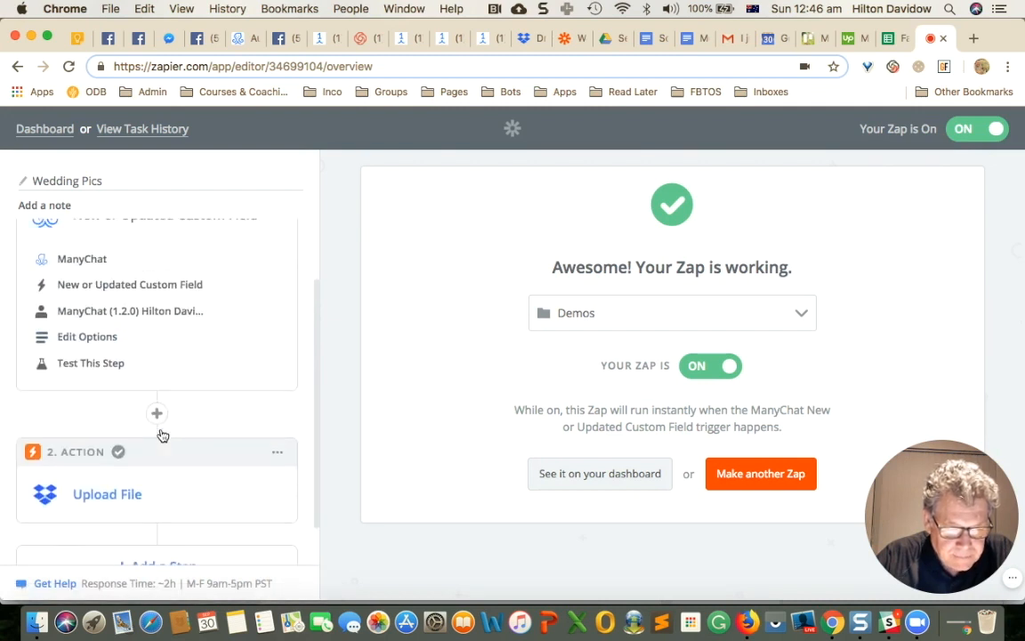
{"action": "scroll", "coordinate": [161, 434], "scroll_direction": "down", "scroll_amount": 2}
{"action": "left_click", "coordinate": [149, 525]}
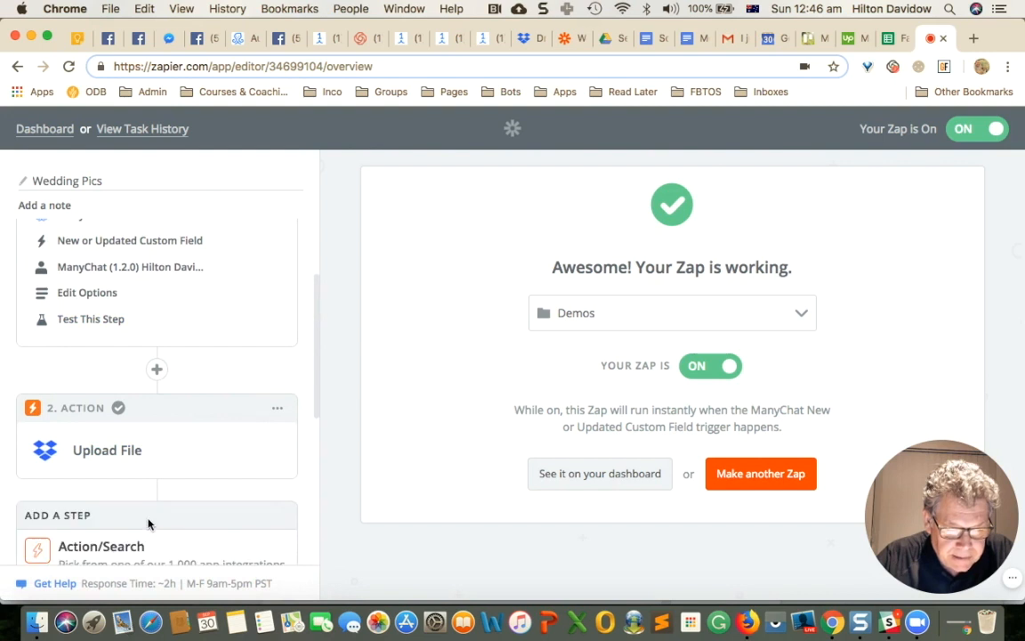
{"action": "scroll", "coordinate": [149, 525], "scroll_direction": "down", "scroll_amount": 5}
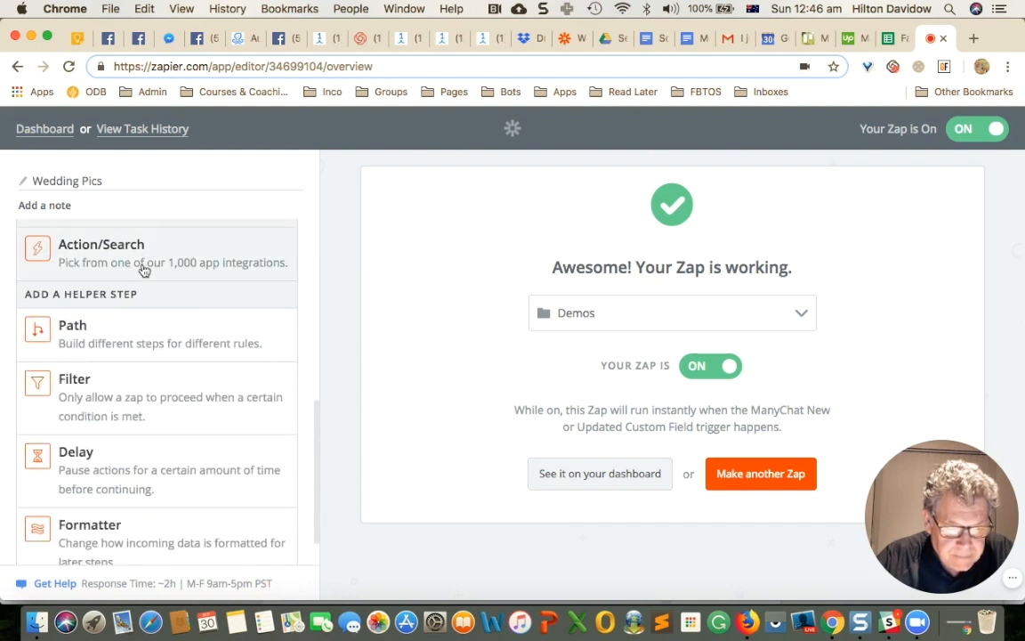
{"action": "scroll", "coordinate": [145, 271], "scroll_direction": "up", "scroll_amount": 3}
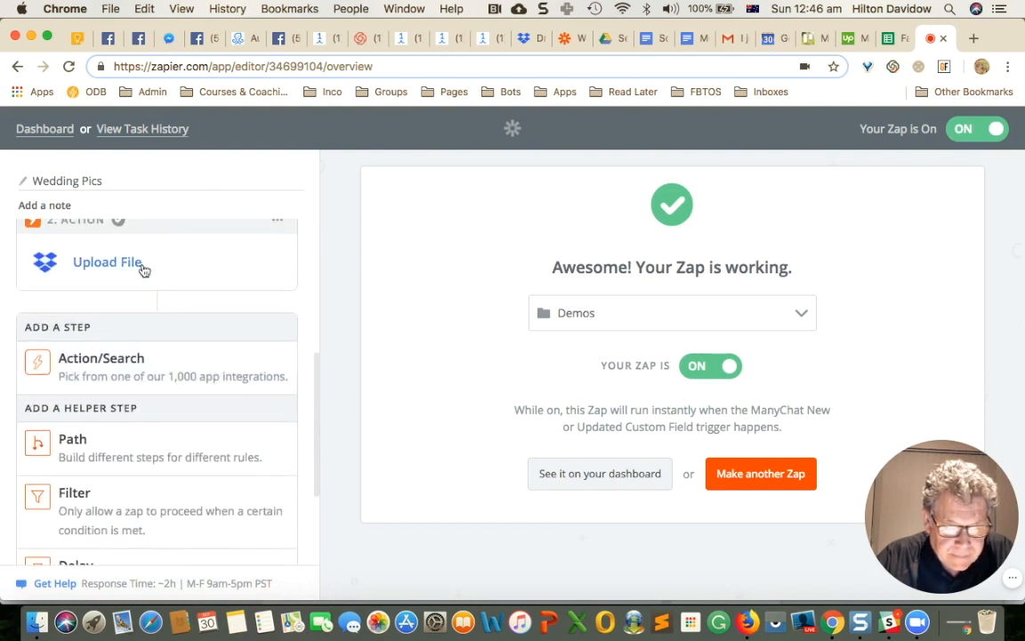
{"action": "left_click", "coordinate": [120, 365]}
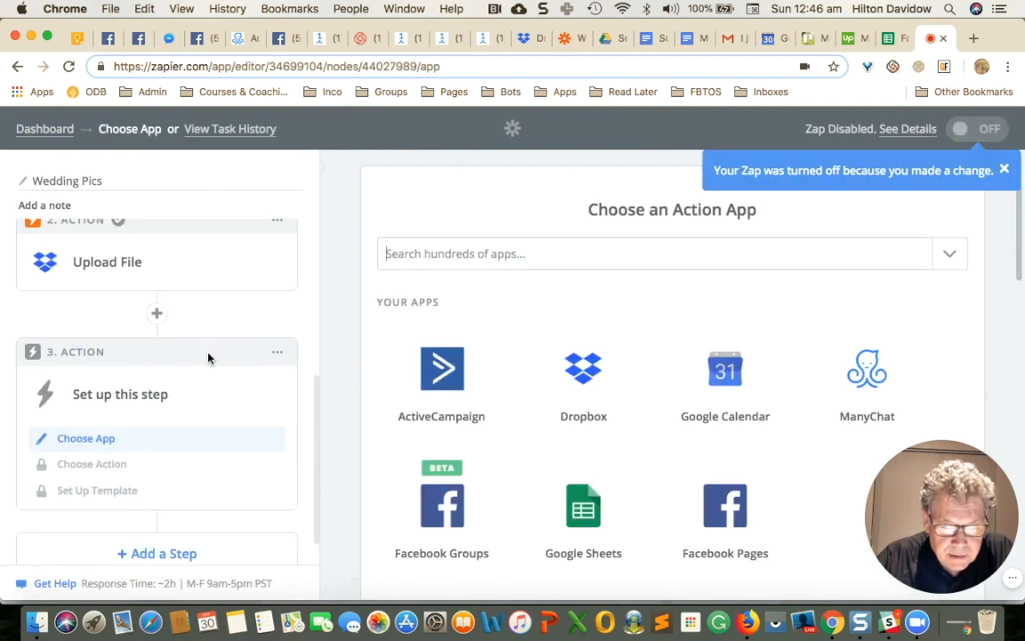
Show the step types that can be inserted between the Upload File action and the empty third action, and close the list.
{"action": "scroll", "coordinate": [208, 357], "scroll_direction": "up", "scroll_amount": 2}
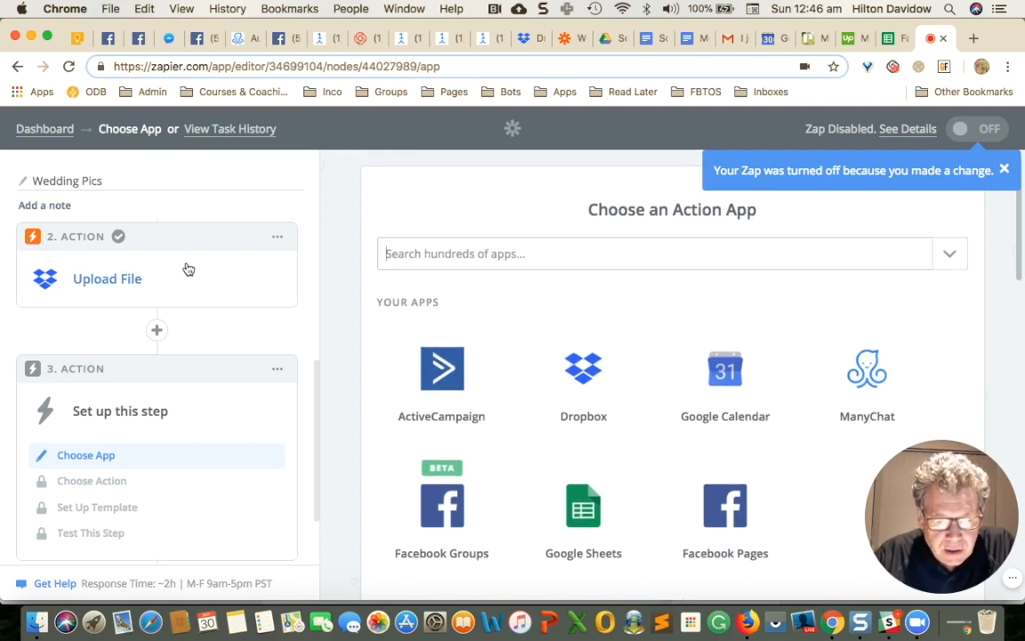
{"action": "scroll", "coordinate": [185, 268], "scroll_direction": "up", "scroll_amount": 1}
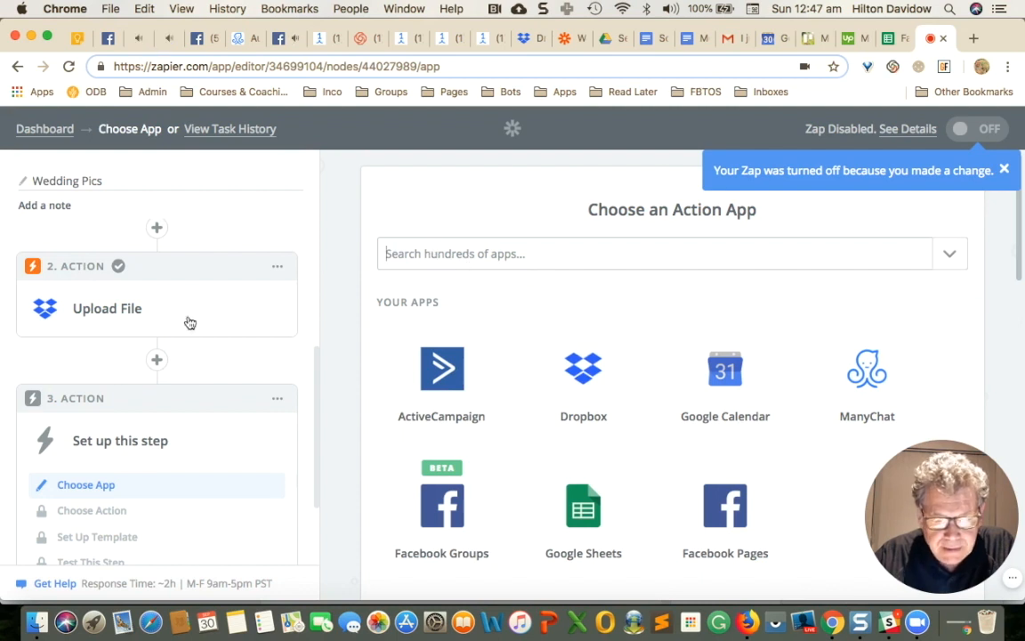
{"action": "left_click", "coordinate": [157, 364]}
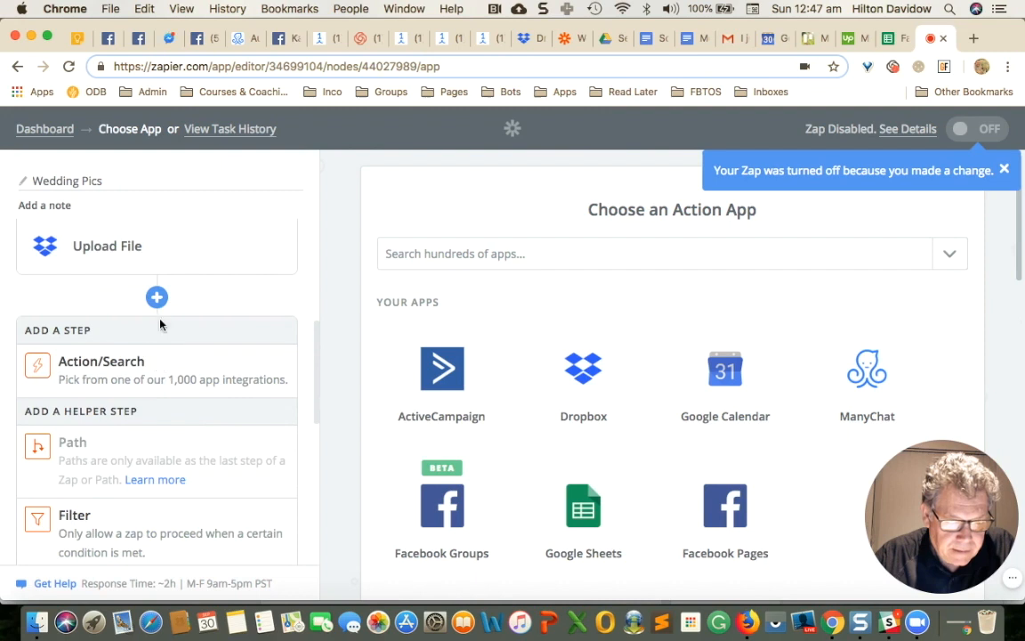
{"action": "scroll", "coordinate": [193, 407], "scroll_direction": "down", "scroll_amount": 5}
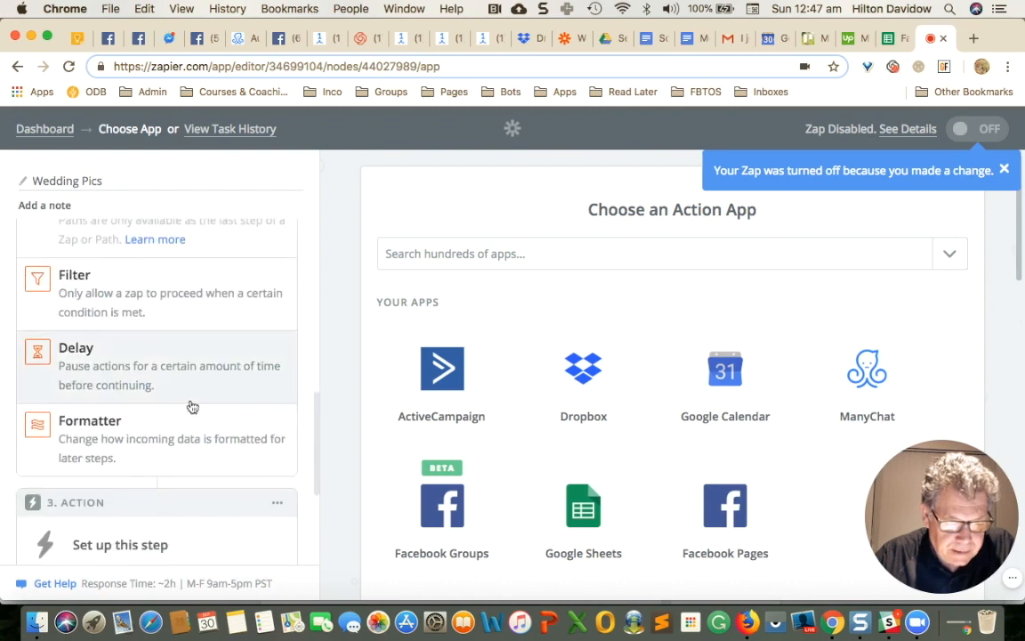
{"action": "scroll", "coordinate": [192, 407], "scroll_direction": "up", "scroll_amount": 7}
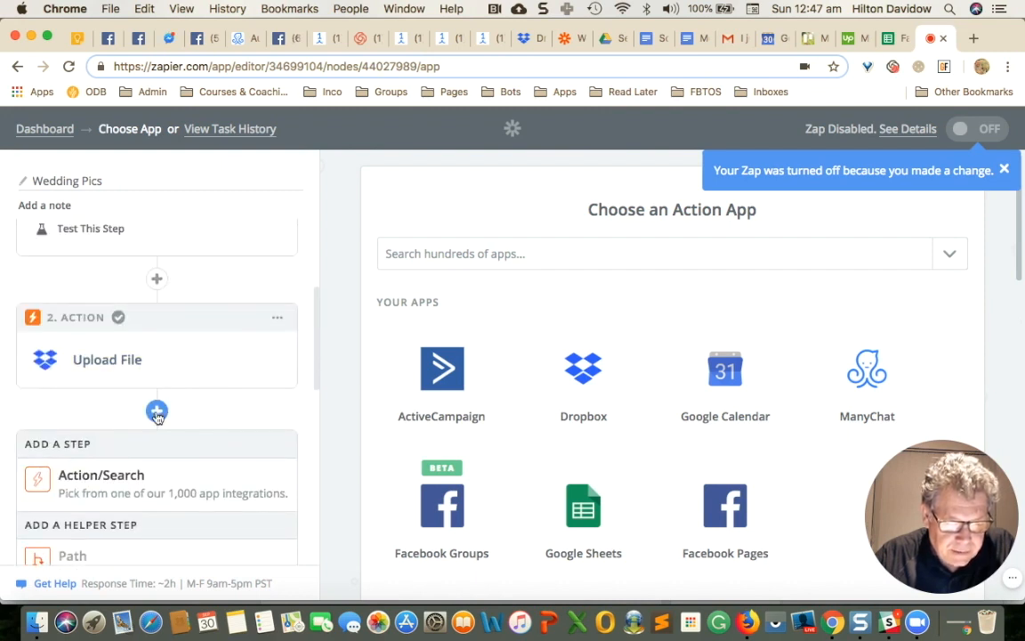
{"action": "left_click", "coordinate": [230, 436]}
{"action": "scroll", "coordinate": [229, 436], "scroll_direction": "down", "scroll_amount": 4}
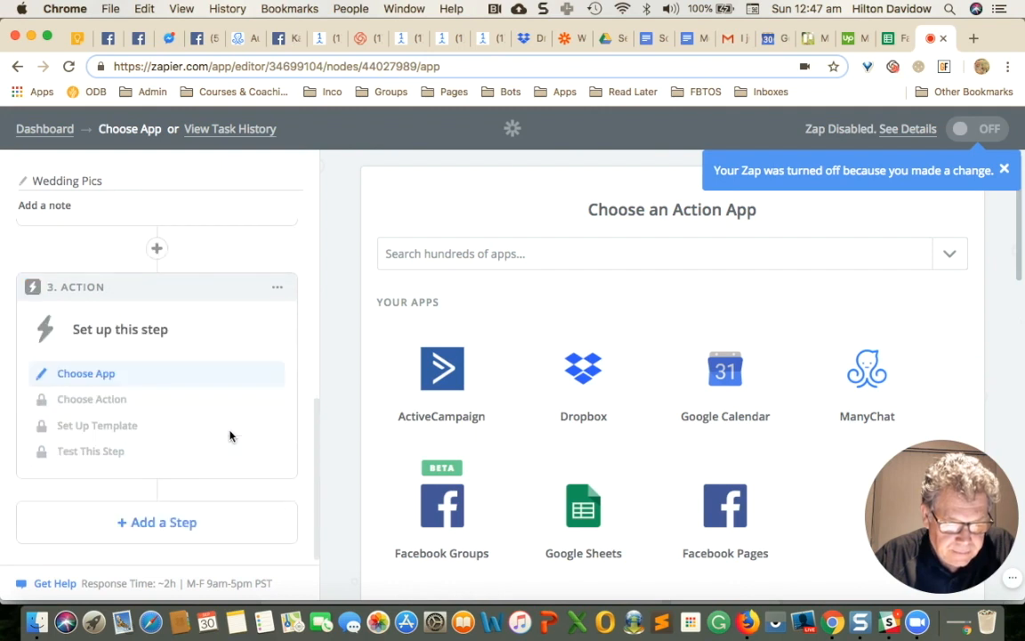
Delete the empty third action from the zap and confirm the deletion.
{"action": "left_click", "coordinate": [277, 288]}
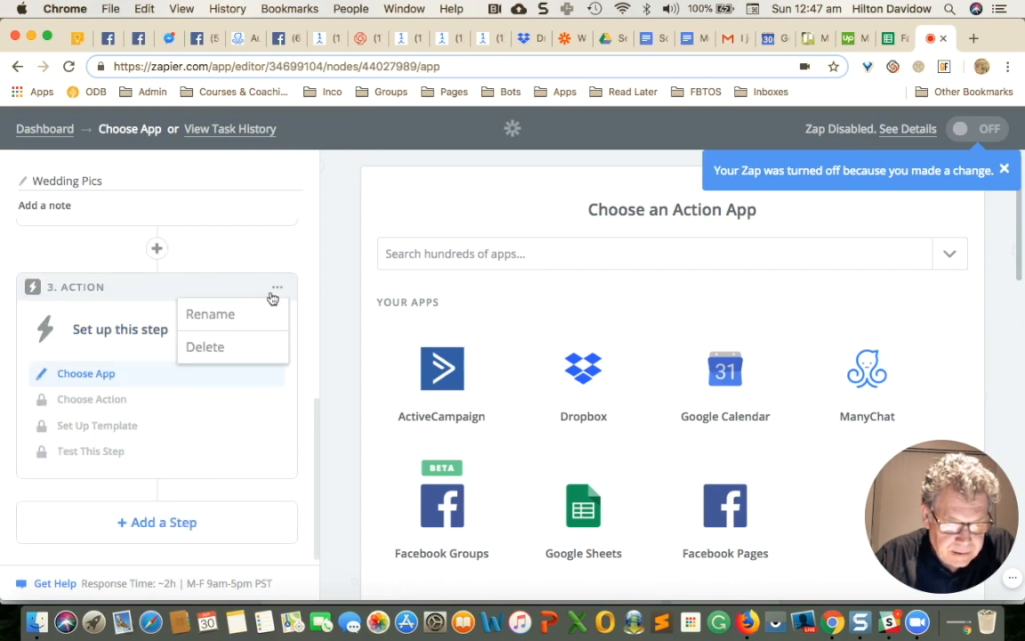
{"action": "left_click", "coordinate": [203, 348]}
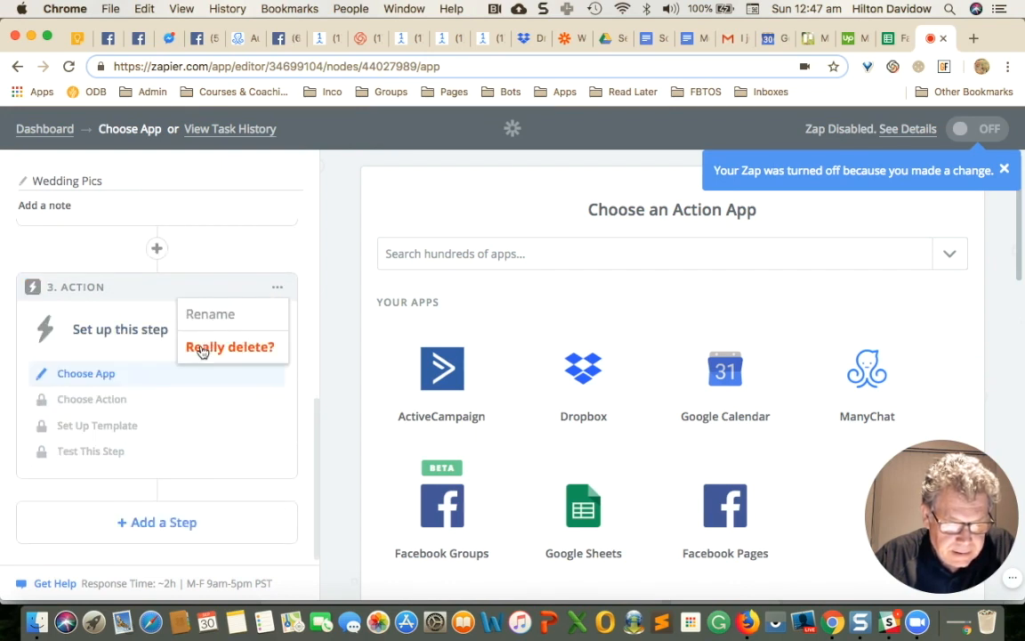
{"action": "left_click", "coordinate": [203, 348]}
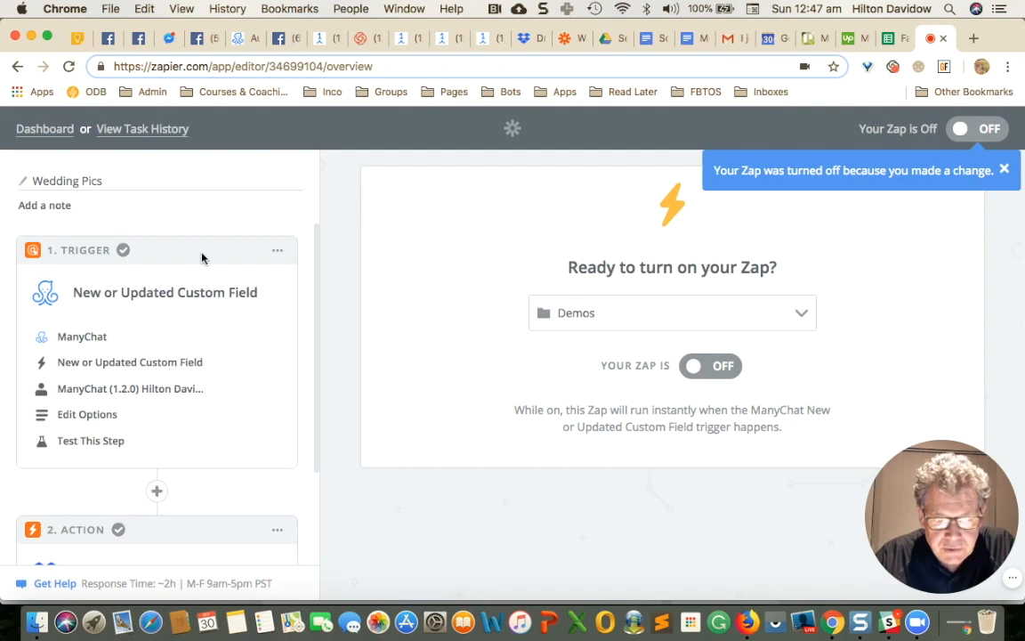
Review the available ManyChat trigger events and test the connection of the ManyChat account selected for the trigger.
{"action": "left_click", "coordinate": [120, 364]}
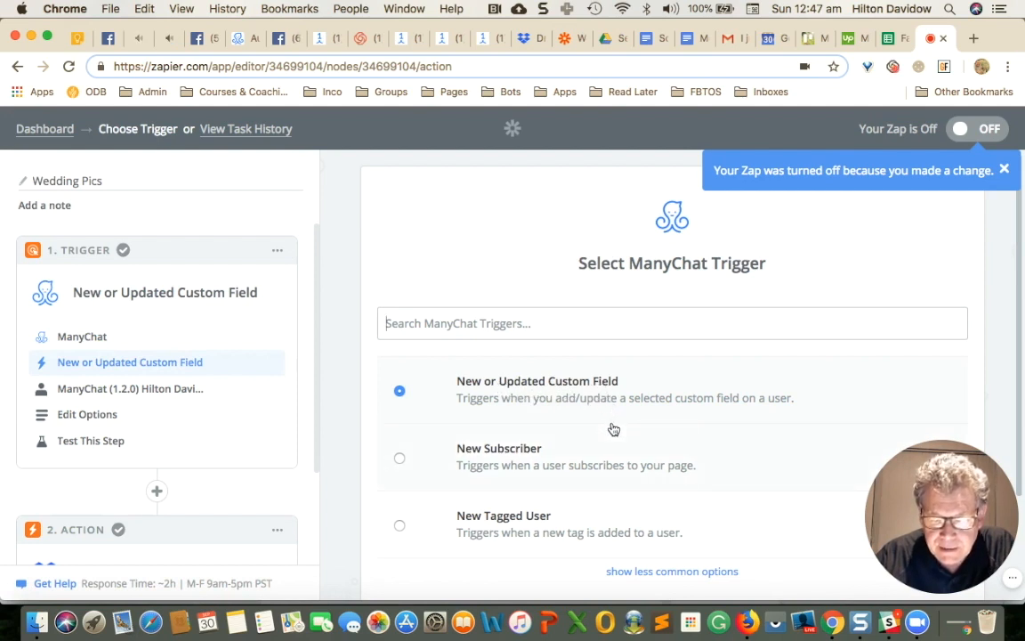
{"action": "scroll", "coordinate": [613, 429], "scroll_direction": "down", "scroll_amount": 1}
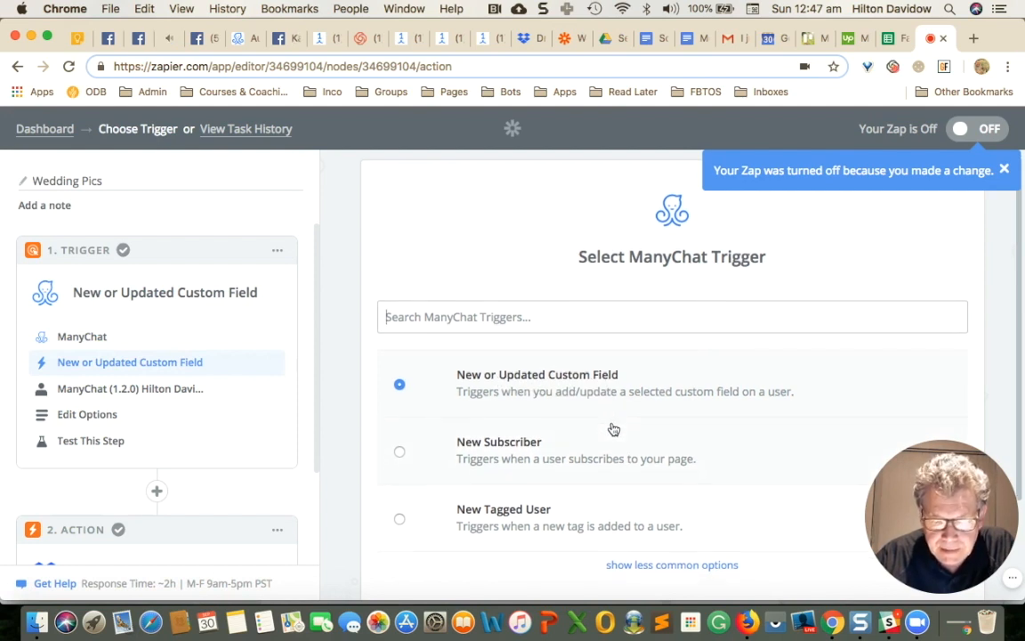
{"action": "left_click", "coordinate": [163, 392]}
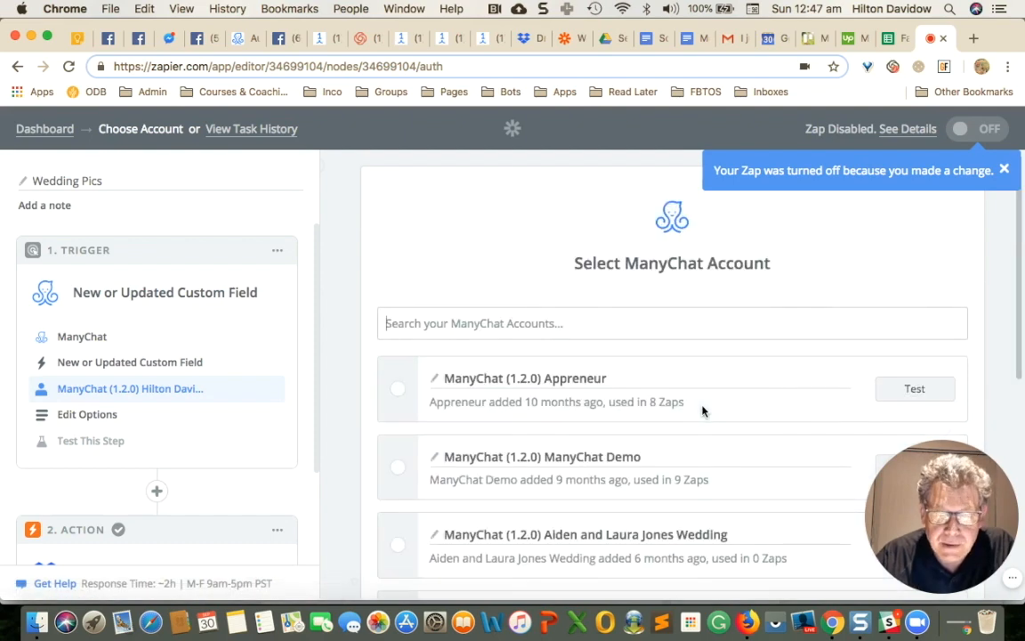
{"action": "scroll", "coordinate": [634, 469], "scroll_direction": "down", "scroll_amount": 3}
{"action": "scroll", "coordinate": [632, 469], "scroll_direction": "down", "scroll_amount": 3}
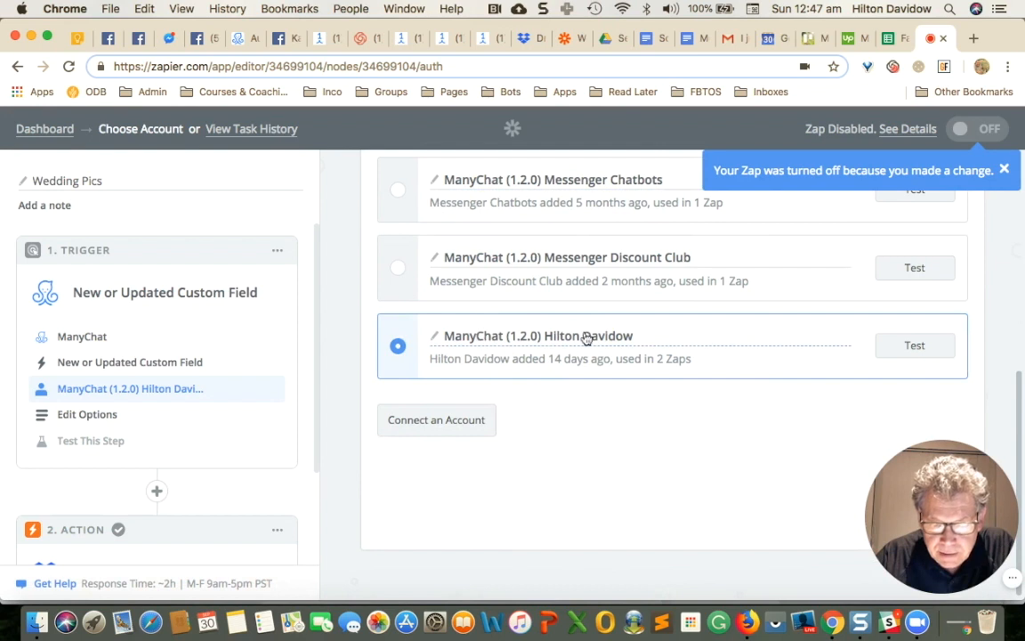
{"action": "left_click", "coordinate": [919, 347]}
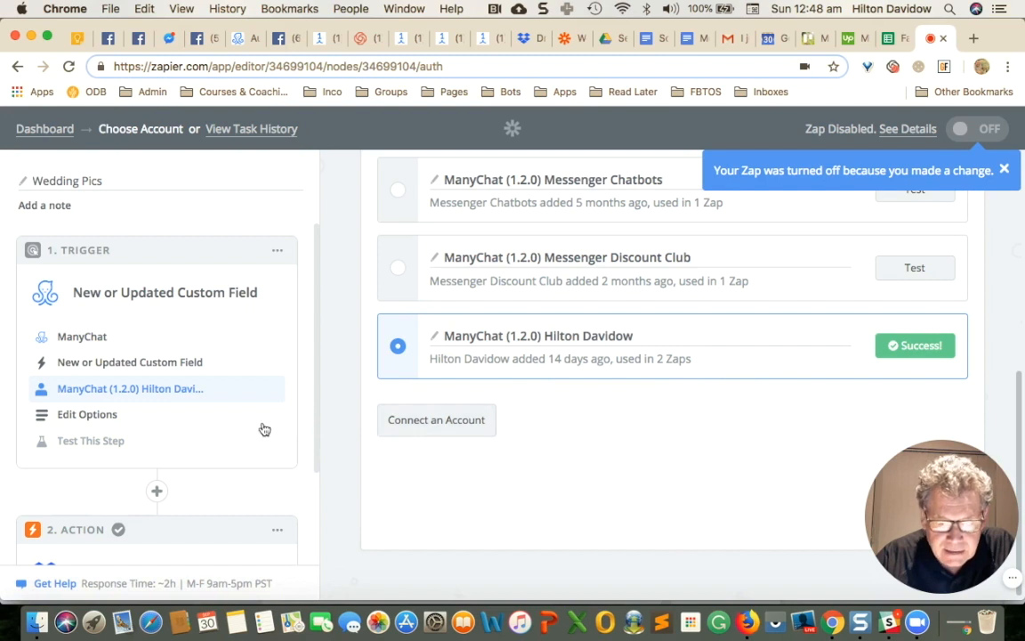
Expand the Dropbox Upload File action and show the app choices for it.
{"action": "scroll", "coordinate": [262, 430], "scroll_direction": "down", "scroll_amount": 3}
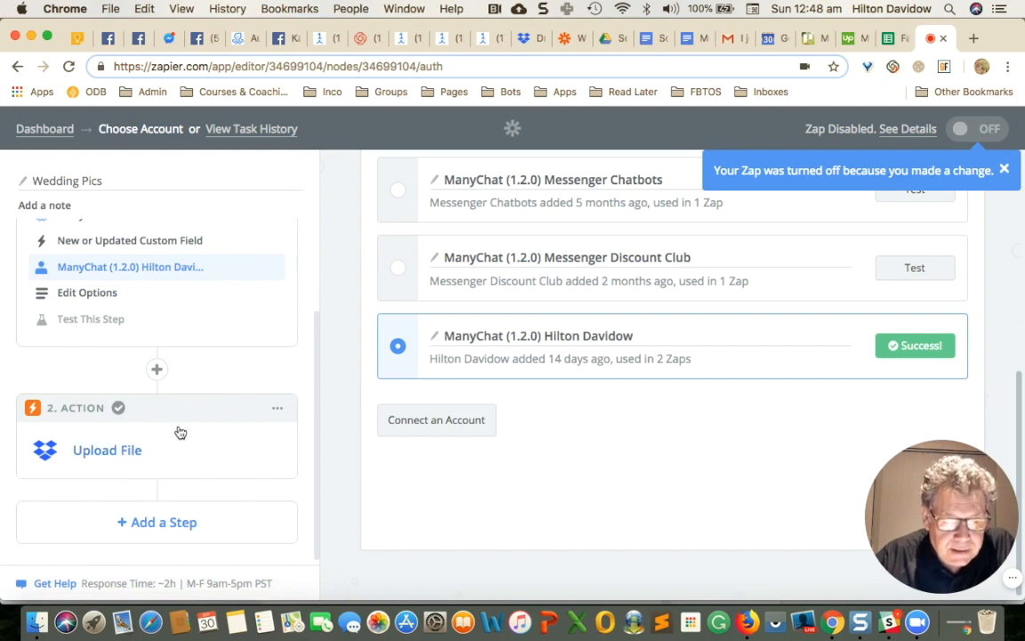
{"action": "left_click", "coordinate": [96, 451]}
{"action": "scroll", "coordinate": [229, 487], "scroll_direction": "down", "scroll_amount": 1}
{"action": "scroll", "coordinate": [230, 487], "scroll_direction": "down", "scroll_amount": 3}
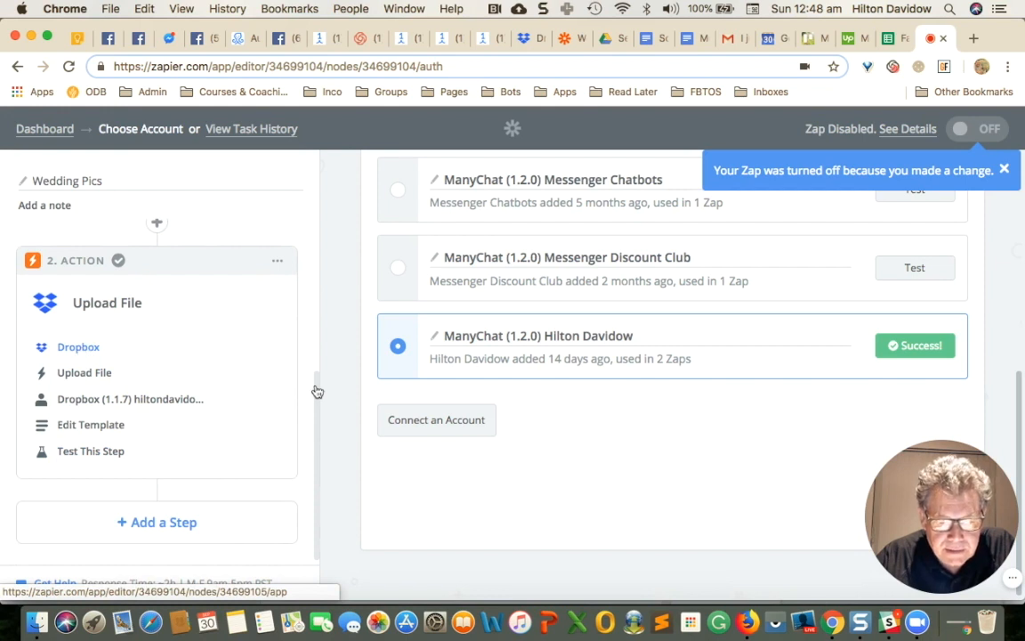
{"action": "left_click", "coordinate": [103, 348]}
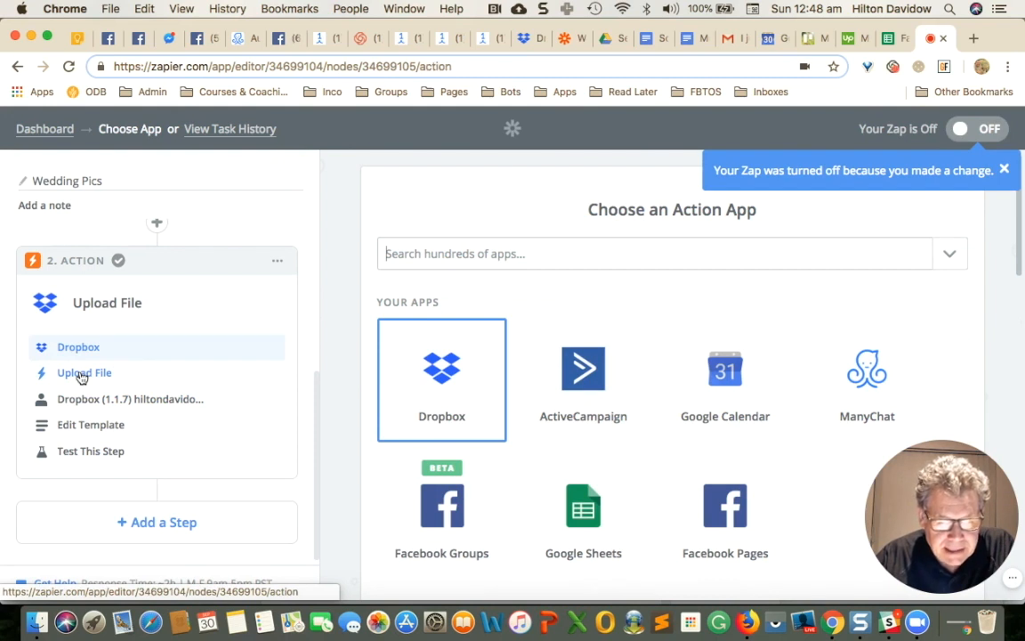
Review the available Dropbox actions and test the connection of the selected Dropbox account.
{"action": "left_click", "coordinate": [81, 375]}
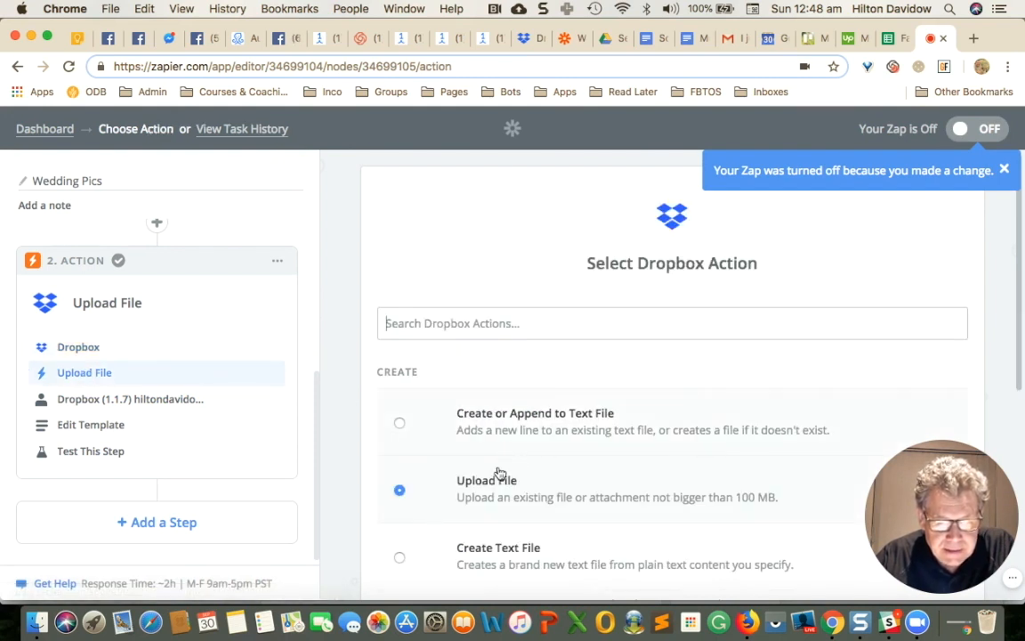
{"action": "scroll", "coordinate": [562, 497], "scroll_direction": "down", "scroll_amount": 1}
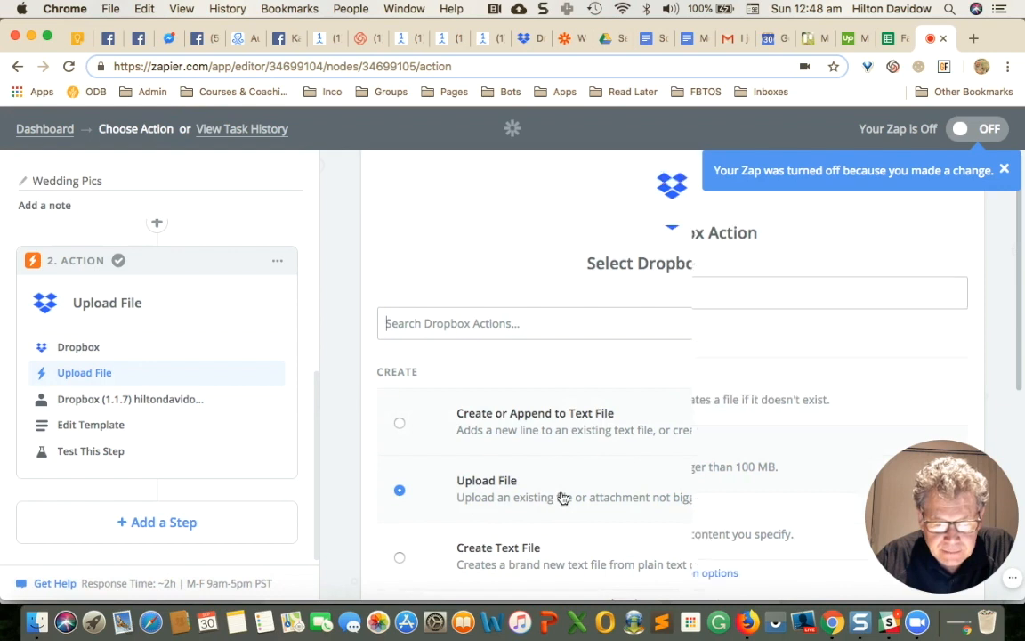
{"action": "left_click", "coordinate": [75, 405]}
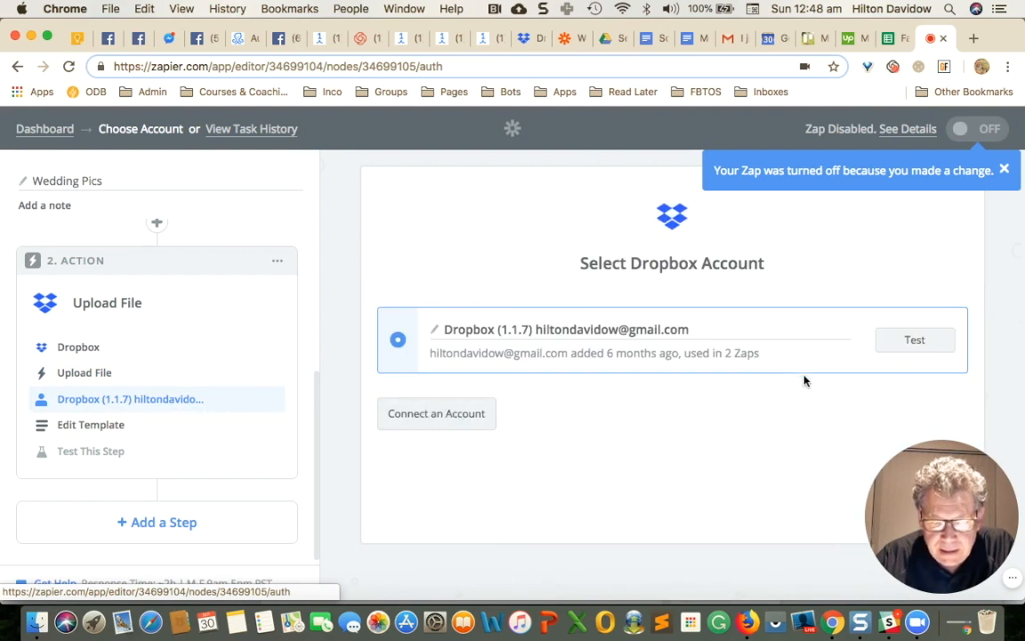
{"action": "left_click", "coordinate": [915, 342]}
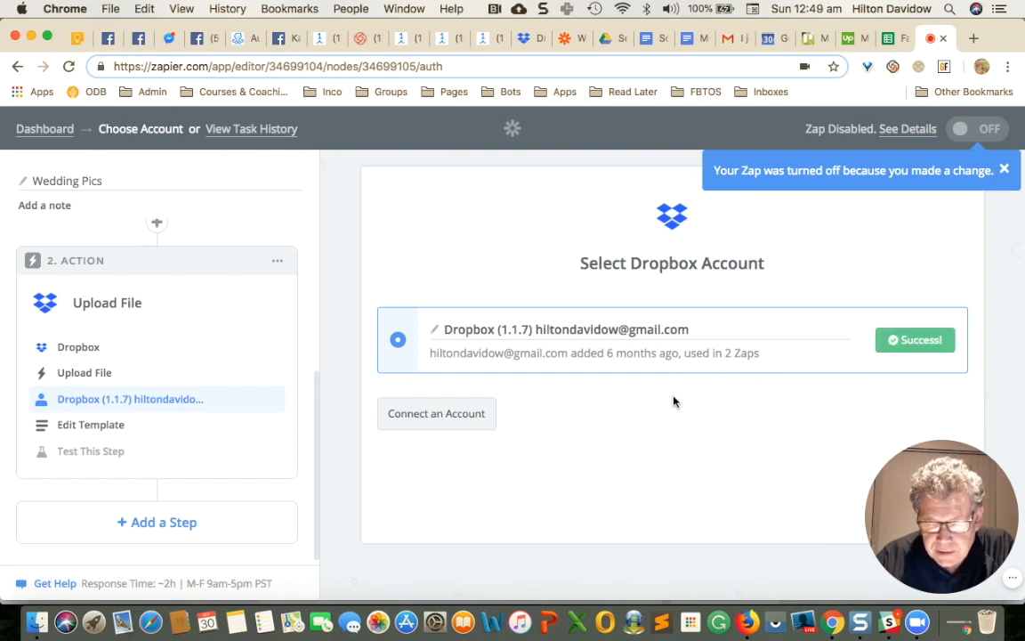
Open the Upload File template, check the Wedding pics folder in the Dropbox tab, and return to the Zapier editor.
{"action": "left_click", "coordinate": [91, 426]}
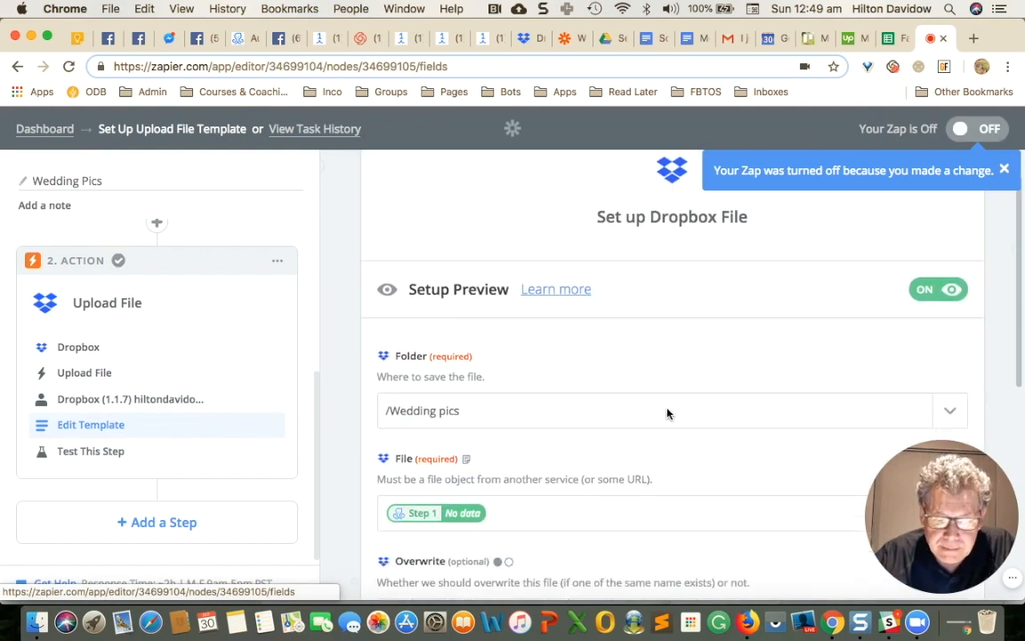
{"action": "scroll", "coordinate": [668, 413], "scroll_direction": "down", "scroll_amount": 3}
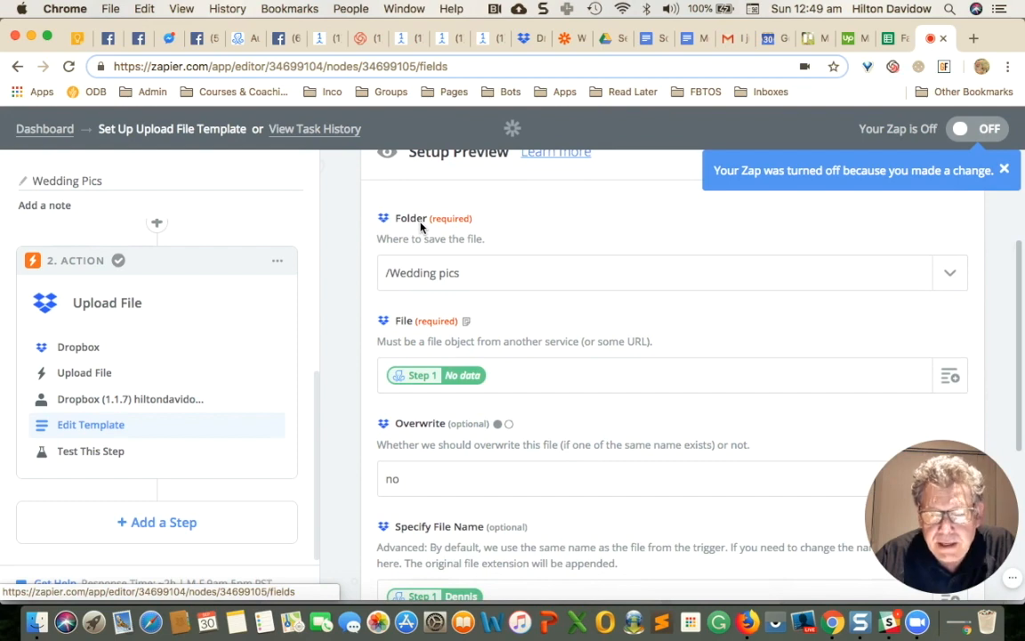
{"action": "left_click", "coordinate": [524, 39]}
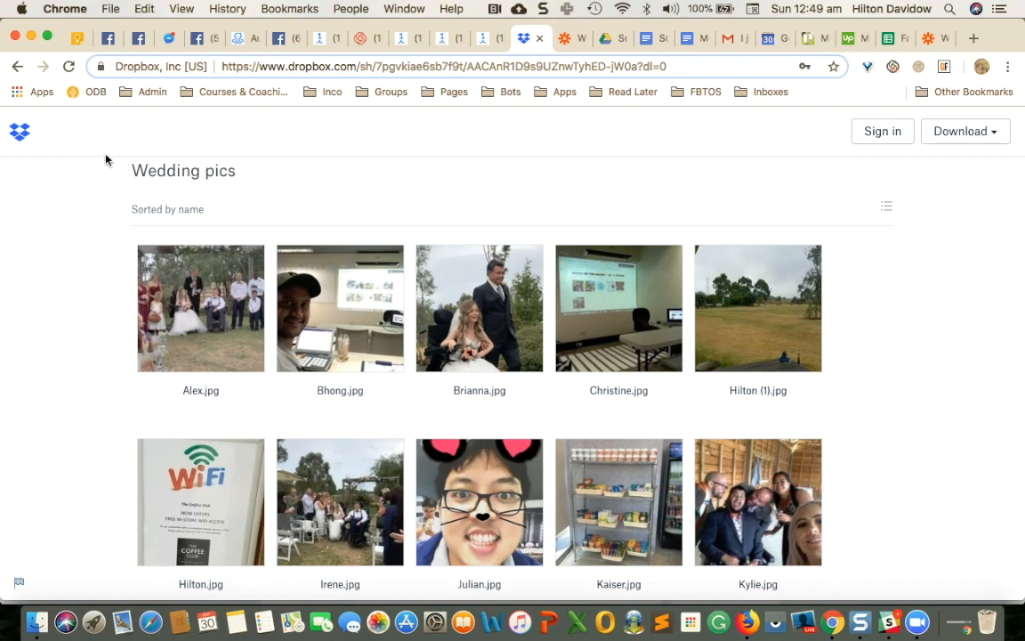
{"action": "left_click", "coordinate": [933, 40]}
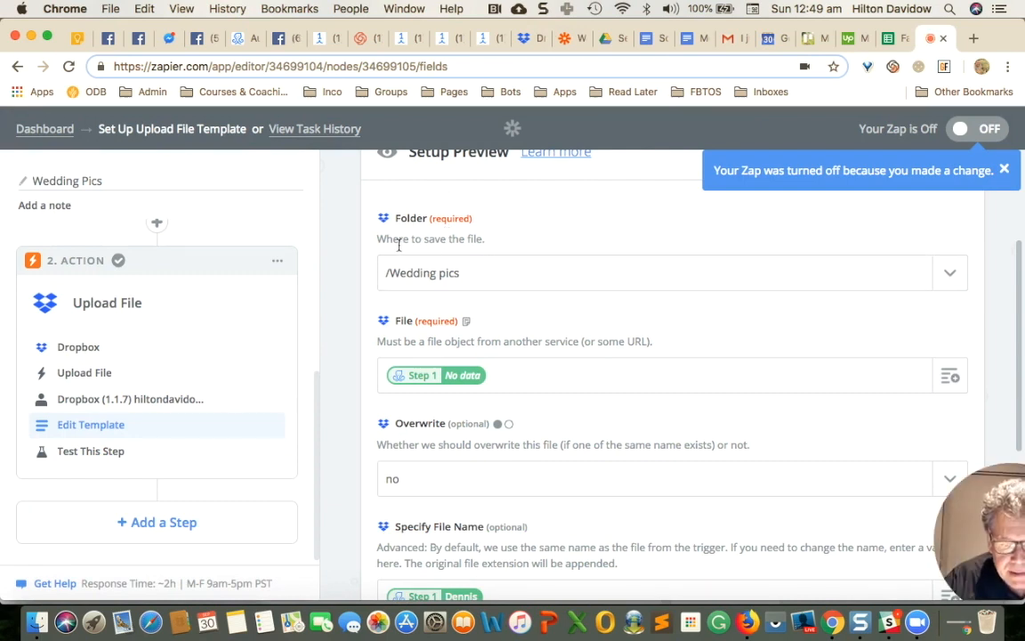
Show the template's folder choices, close them keeping /Wedding pics, and review the File, Overwrite, file name and extension fields.
{"action": "left_click", "coordinate": [947, 276]}
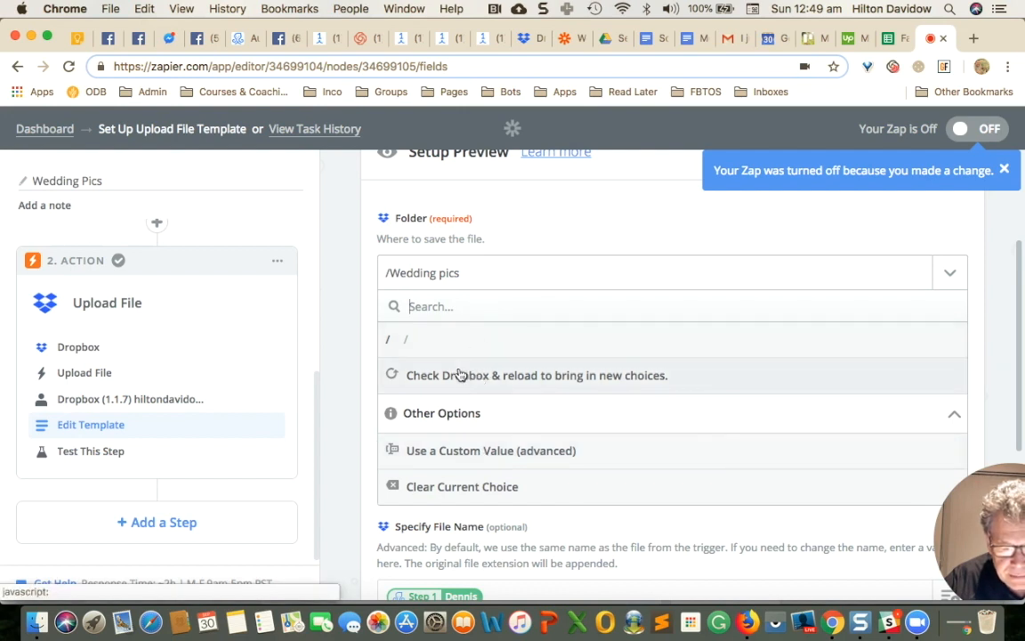
{"action": "left_click", "coordinate": [490, 280]}
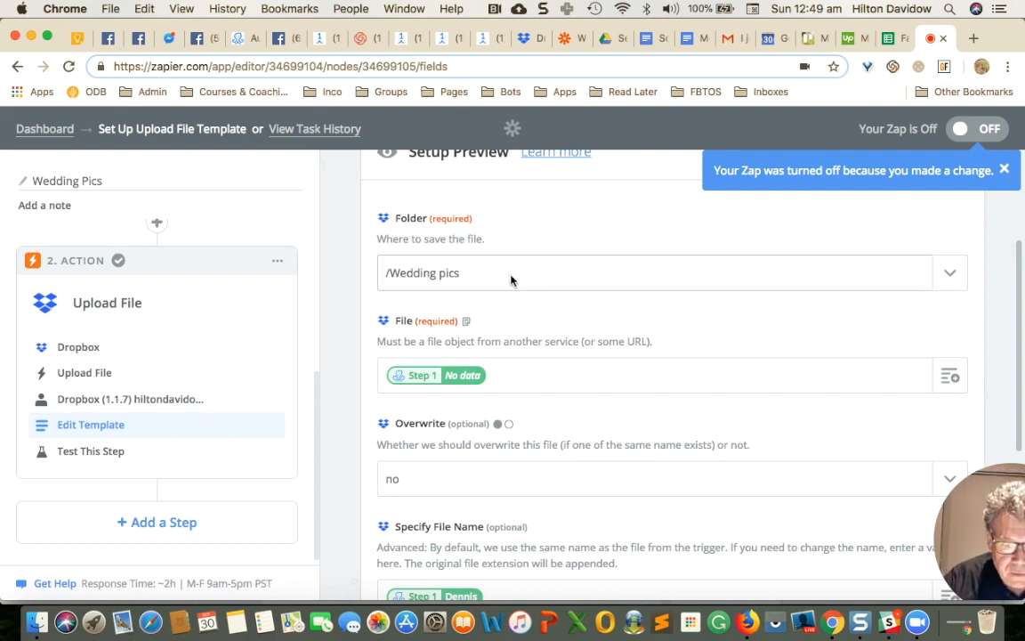
{"action": "scroll", "coordinate": [512, 280], "scroll_direction": "down", "scroll_amount": 3}
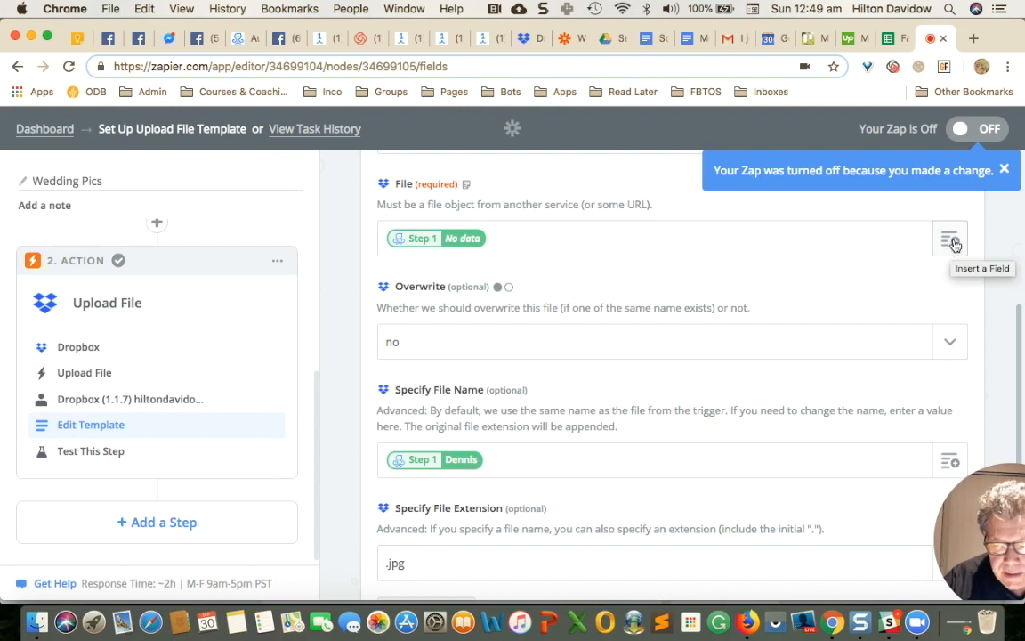
Show the trigger fields available for the Upload File template's File field and look through the whole list.
{"action": "left_click", "coordinate": [955, 244]}
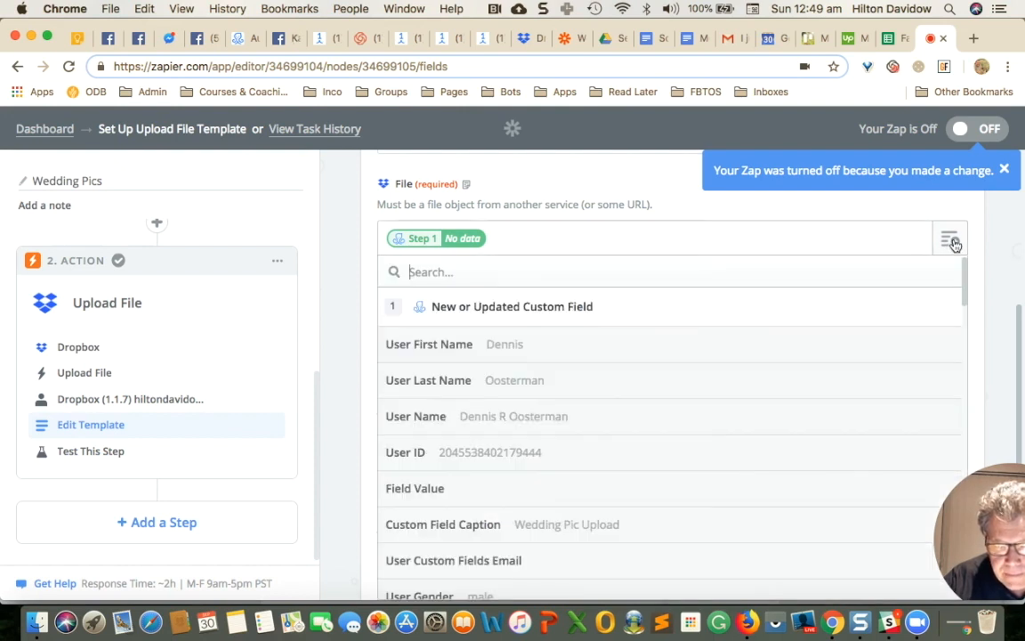
{"action": "scroll", "coordinate": [627, 434], "scroll_direction": "down", "scroll_amount": 3}
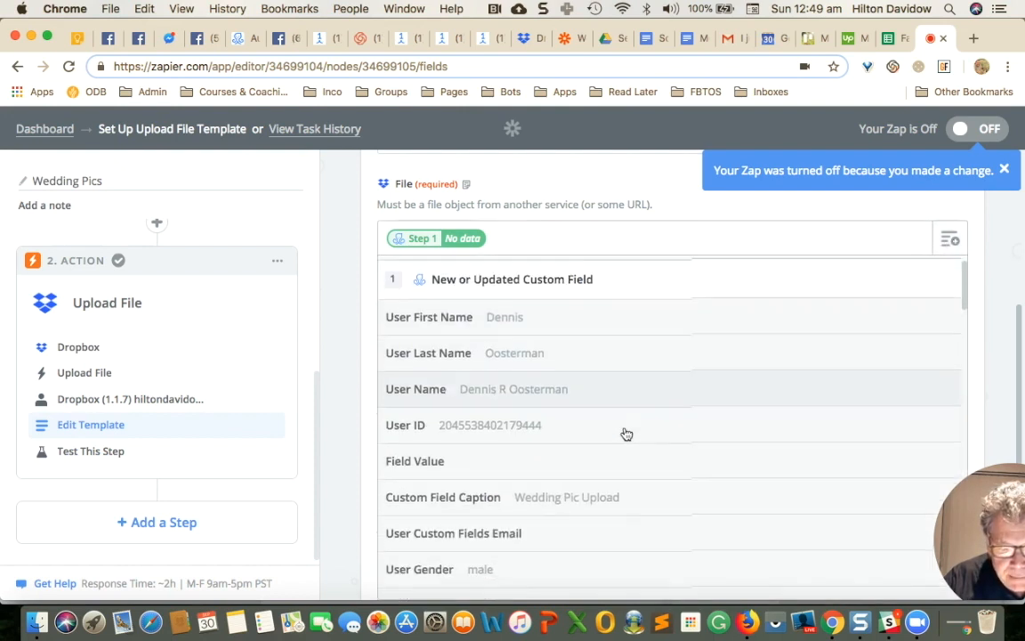
{"action": "scroll", "coordinate": [627, 433], "scroll_direction": "down", "scroll_amount": 5}
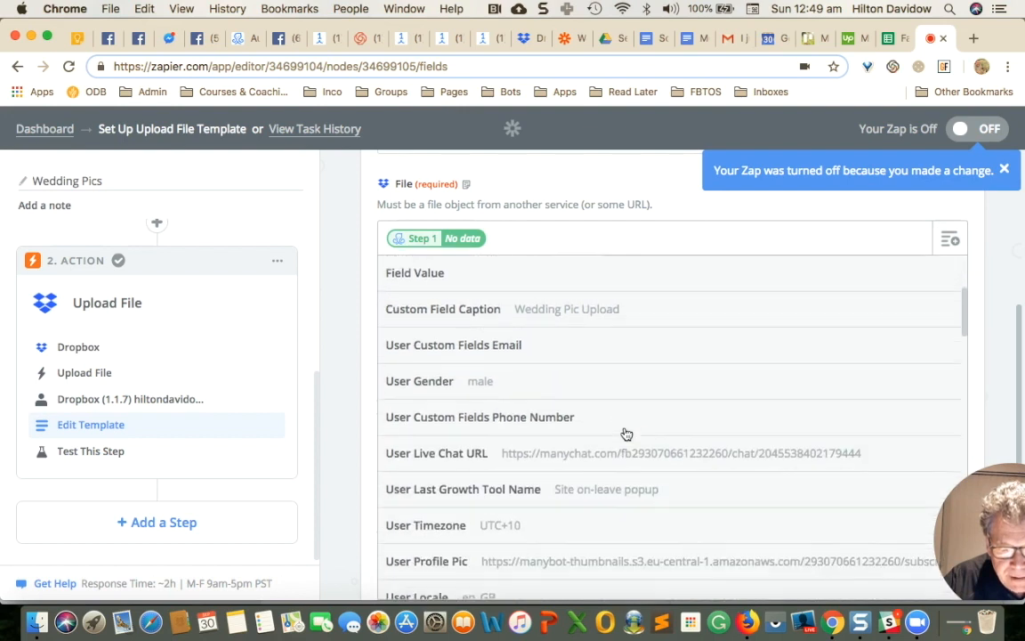
{"action": "scroll", "coordinate": [607, 466], "scroll_direction": "down", "scroll_amount": 3}
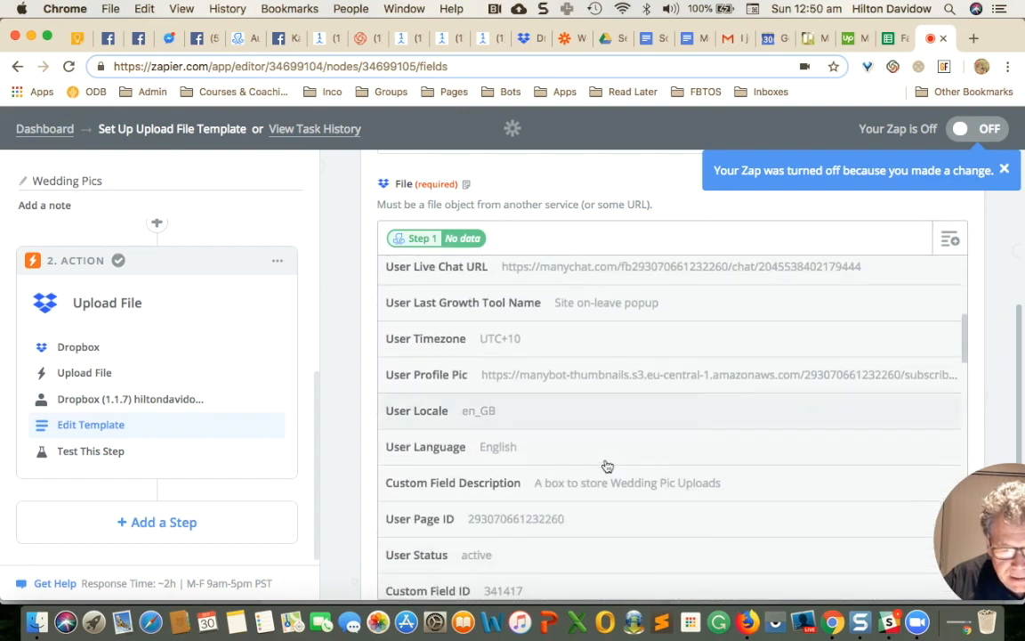
{"action": "scroll", "coordinate": [607, 467], "scroll_direction": "down", "scroll_amount": 5}
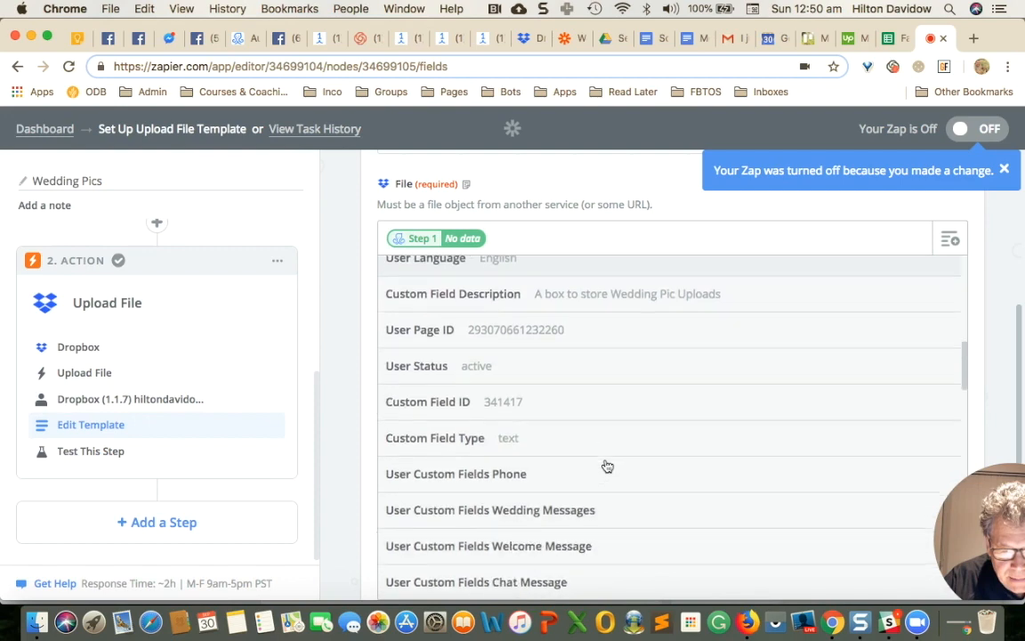
{"action": "scroll", "coordinate": [607, 467], "scroll_direction": "down", "scroll_amount": 5}
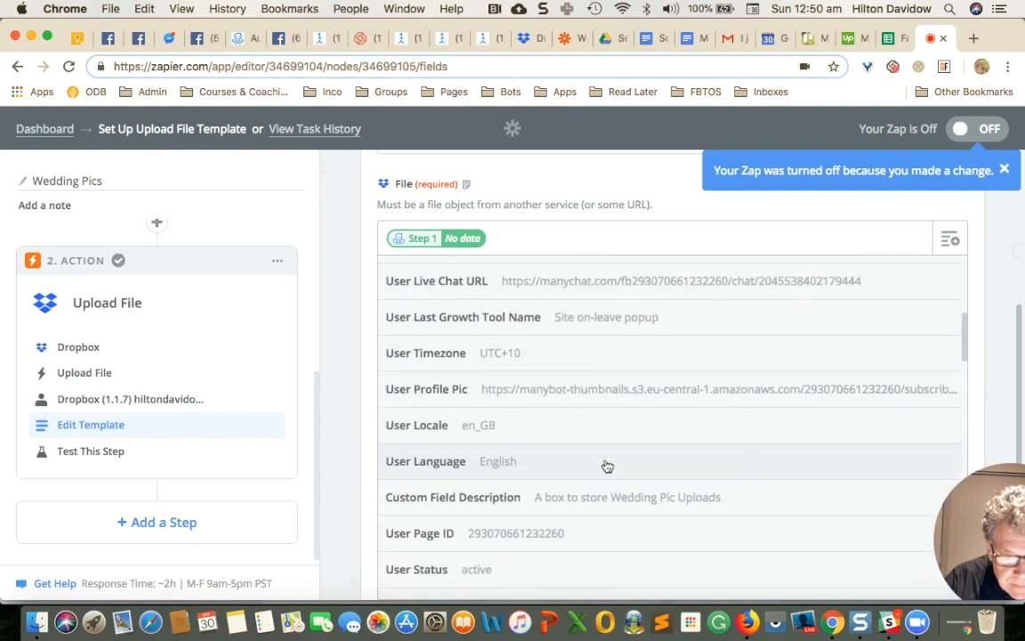
{"action": "scroll", "coordinate": [607, 467], "scroll_direction": "down", "scroll_amount": 1}
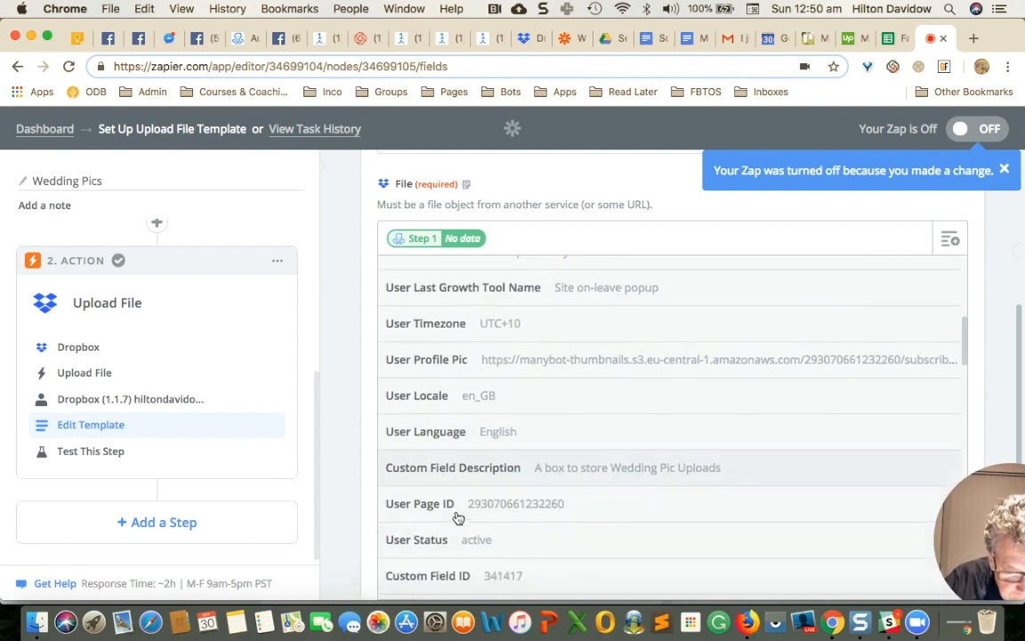
{"action": "scroll", "coordinate": [457, 517], "scroll_direction": "down", "scroll_amount": 5}
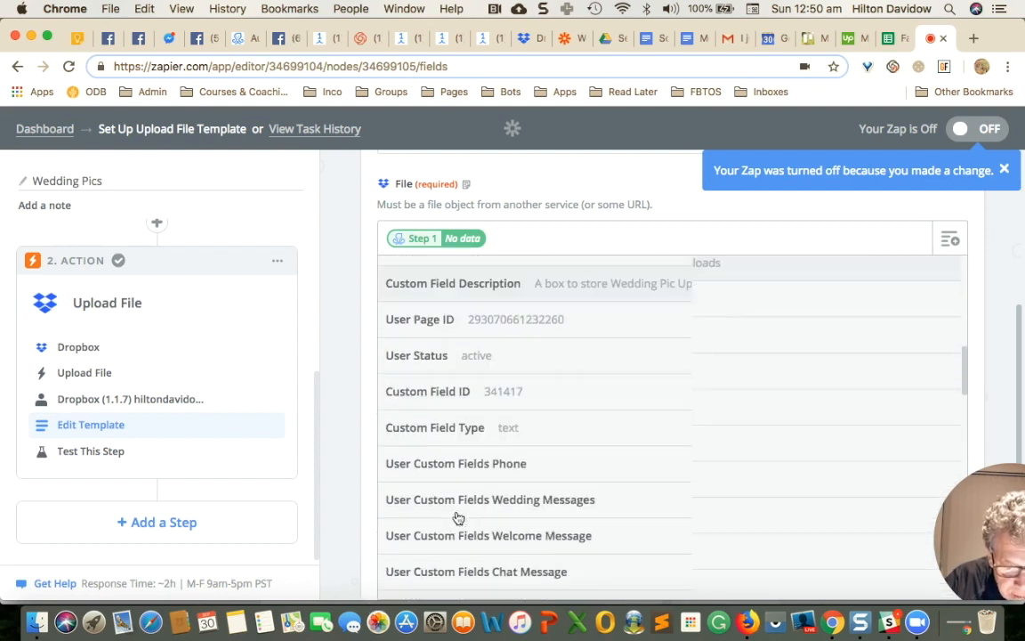
{"action": "scroll", "coordinate": [458, 517], "scroll_direction": "down", "scroll_amount": 4}
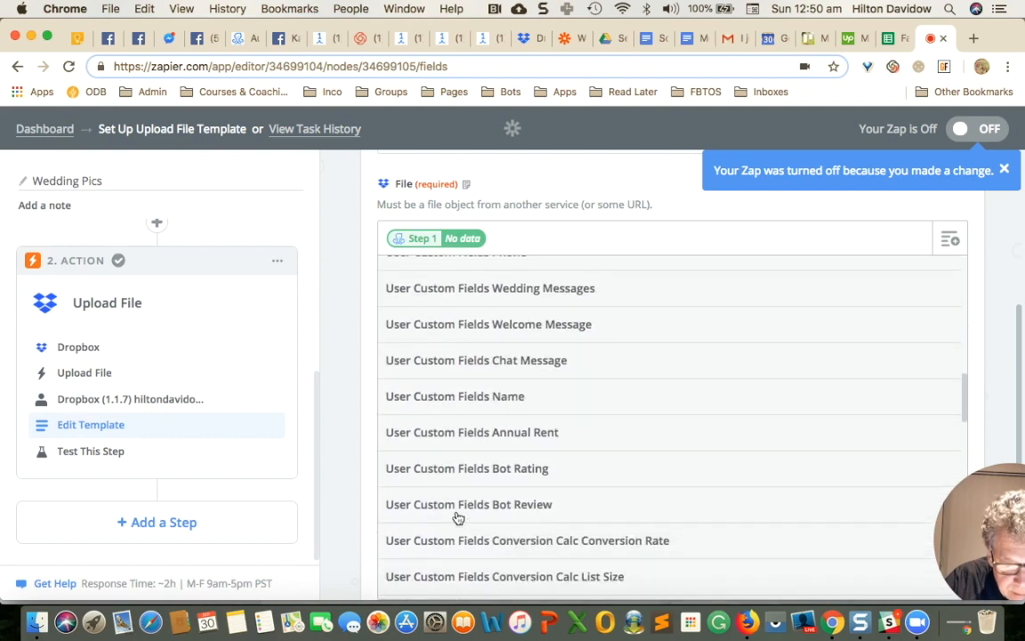
{"action": "scroll", "coordinate": [458, 517], "scroll_direction": "down", "scroll_amount": 9}
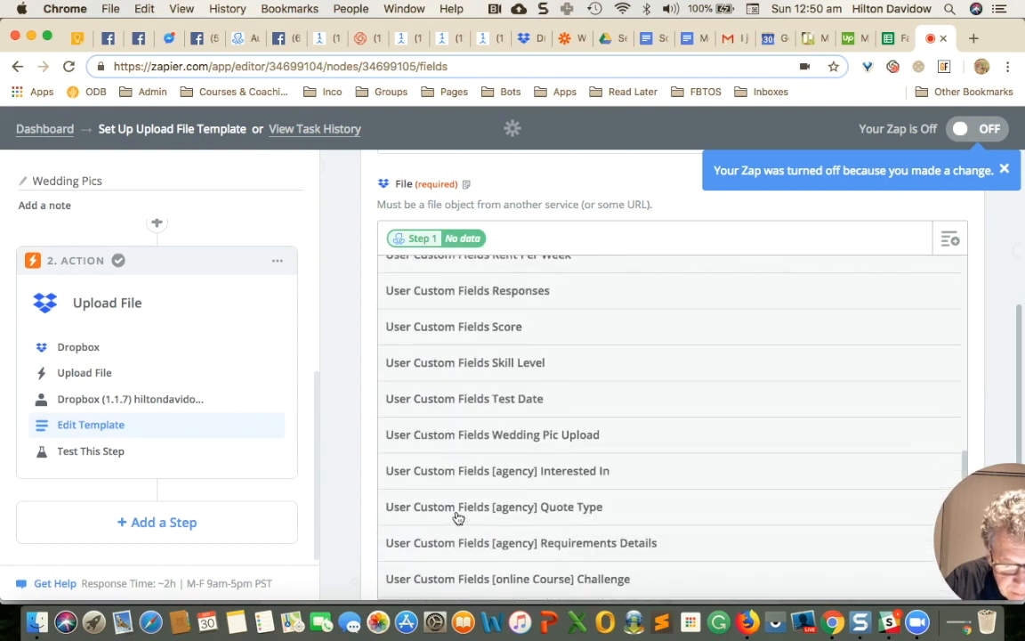
{"action": "scroll", "coordinate": [457, 517], "scroll_direction": "down", "scroll_amount": 11}
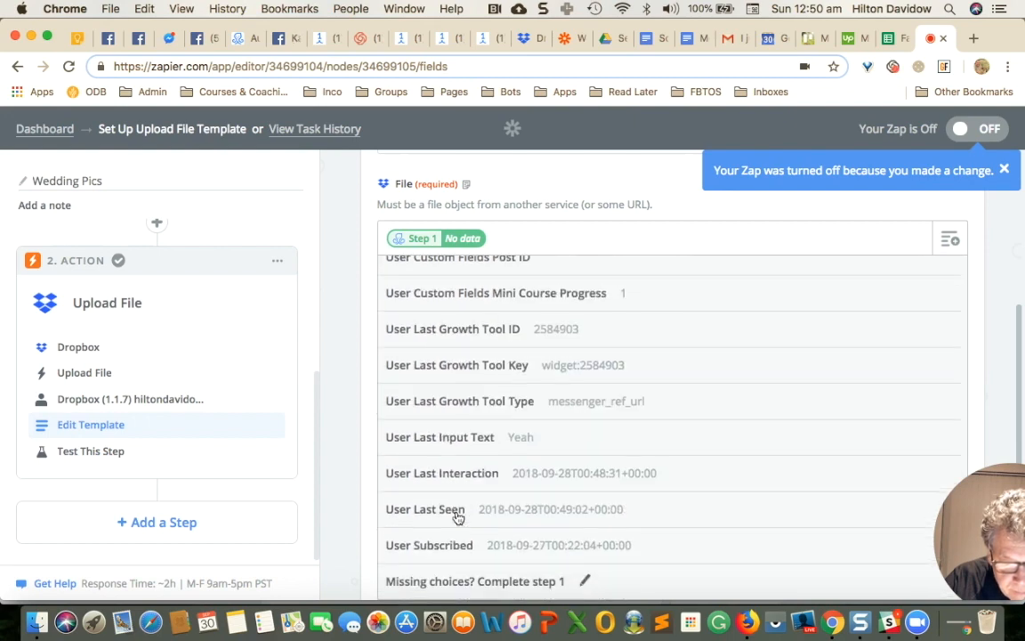
Search the File field's trigger data again from the start of the list, examining the custom fields for the wedding picture upload.
{"action": "scroll", "coordinate": [457, 517], "scroll_direction": "up", "scroll_amount": 20}
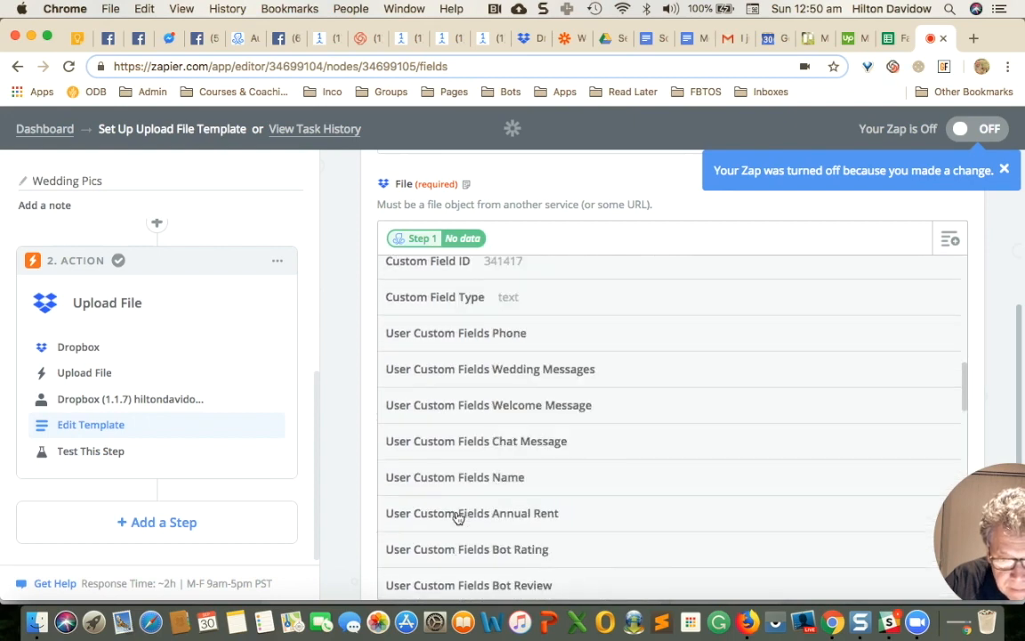
{"action": "scroll", "coordinate": [457, 517], "scroll_direction": "up", "scroll_amount": 6}
{"action": "scroll", "coordinate": [457, 517], "scroll_direction": "down", "scroll_amount": 3}
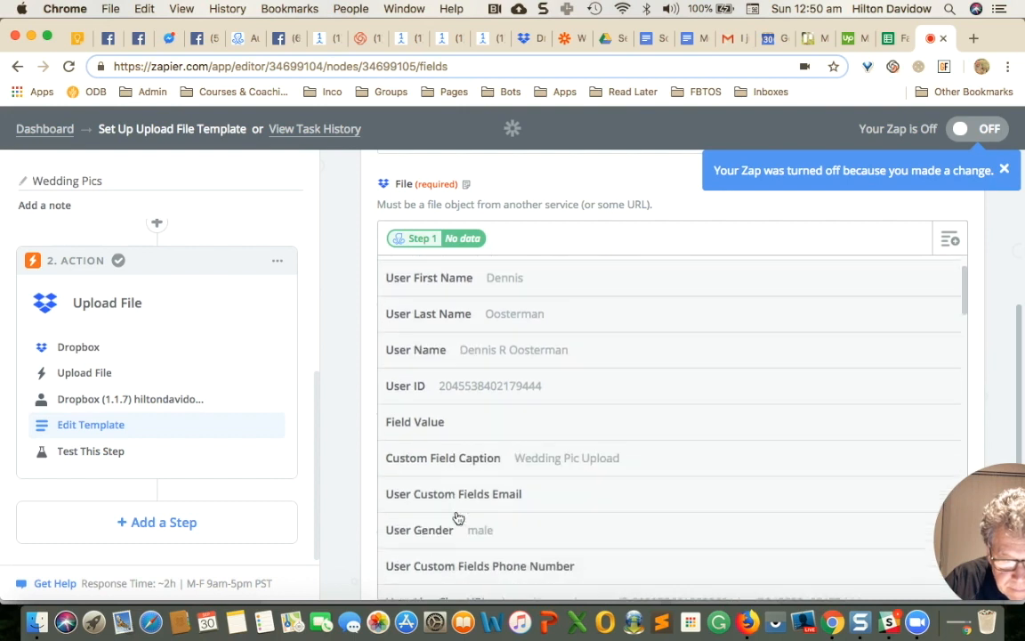
{"action": "scroll", "coordinate": [457, 518], "scroll_direction": "down", "scroll_amount": 1}
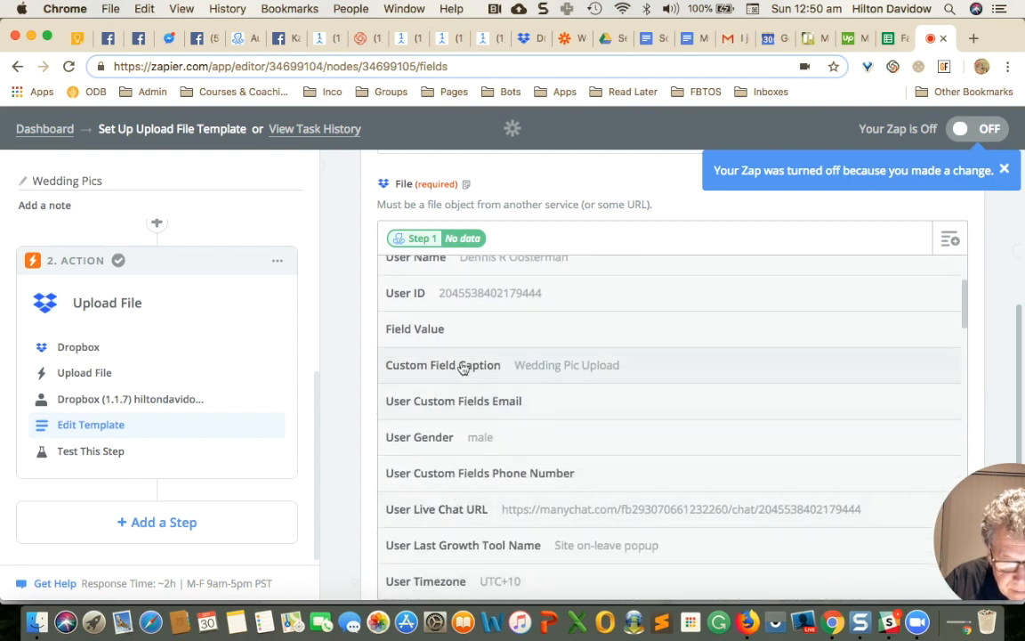
{"action": "scroll", "coordinate": [531, 418], "scroll_direction": "down", "scroll_amount": 2}
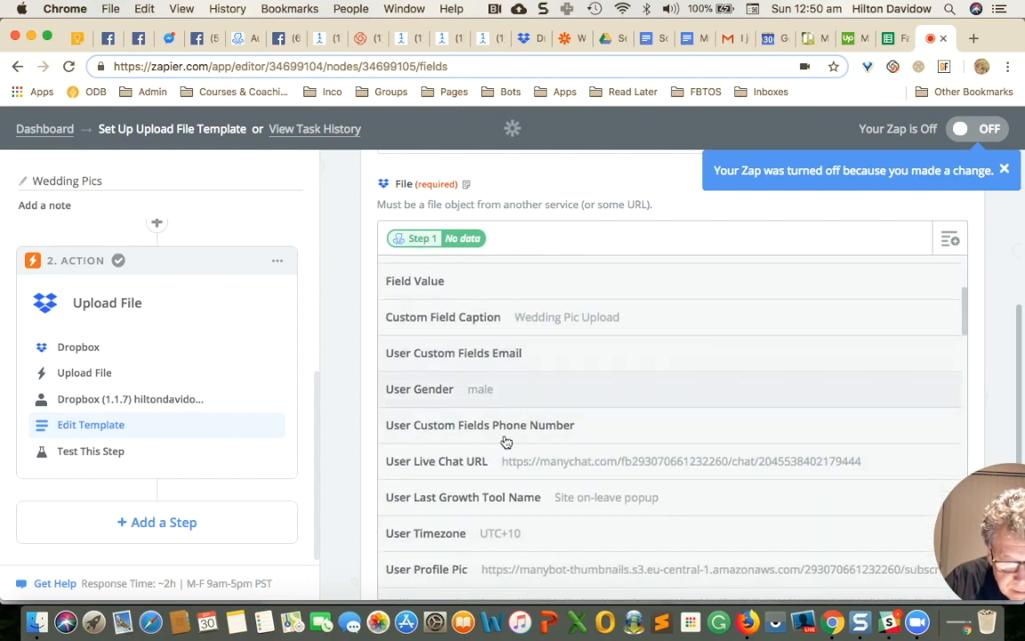
{"action": "scroll", "coordinate": [512, 450], "scroll_direction": "down", "scroll_amount": 3}
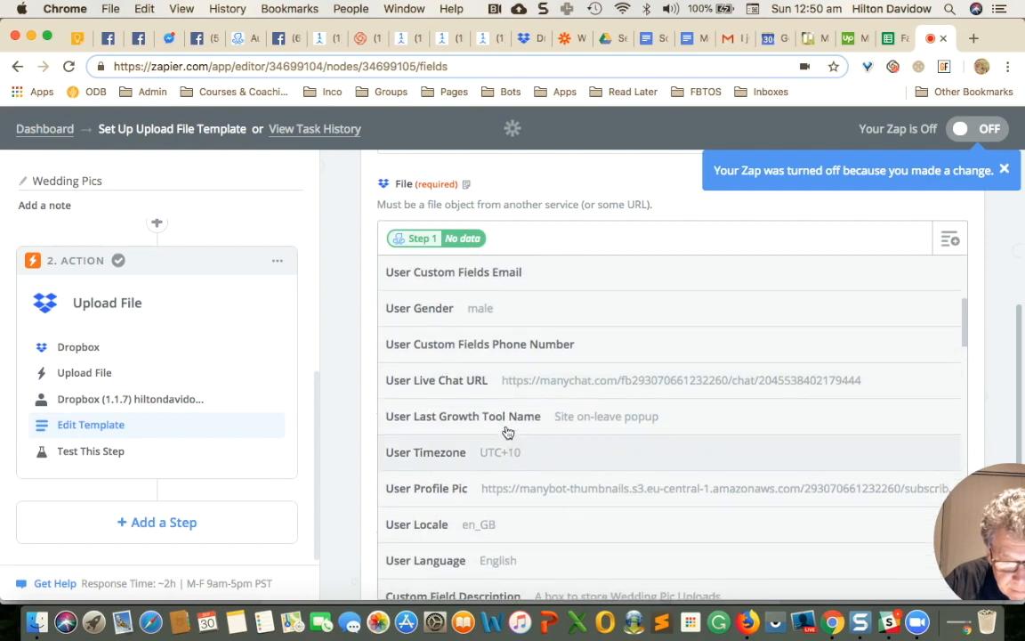
{"action": "scroll", "coordinate": [539, 460], "scroll_direction": "down", "scroll_amount": 3}
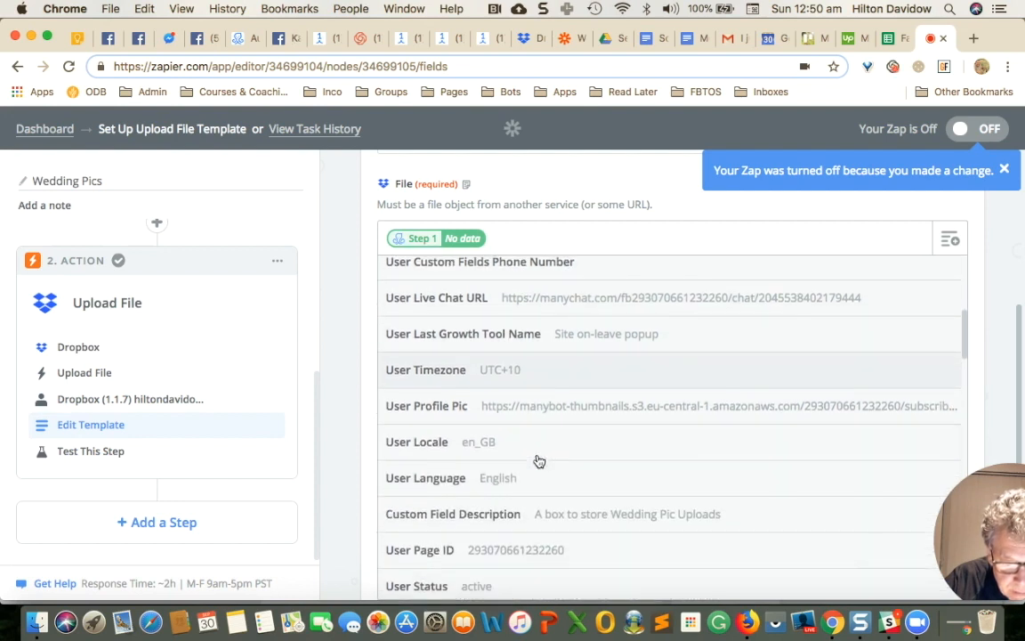
{"action": "scroll", "coordinate": [569, 470], "scroll_direction": "down", "scroll_amount": 4}
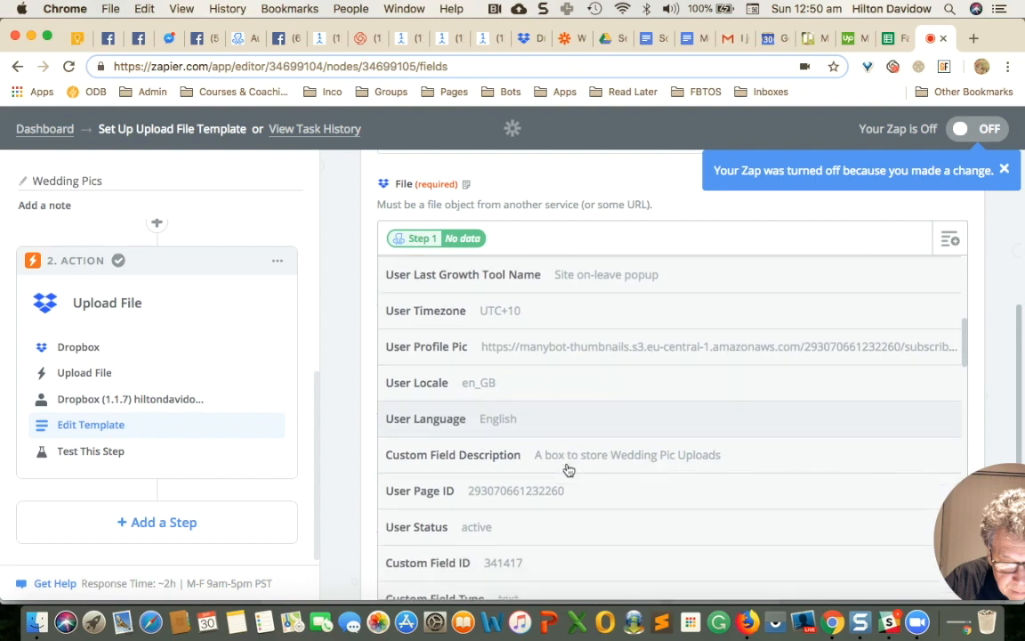
{"action": "scroll", "coordinate": [569, 470], "scroll_direction": "down", "scroll_amount": 5}
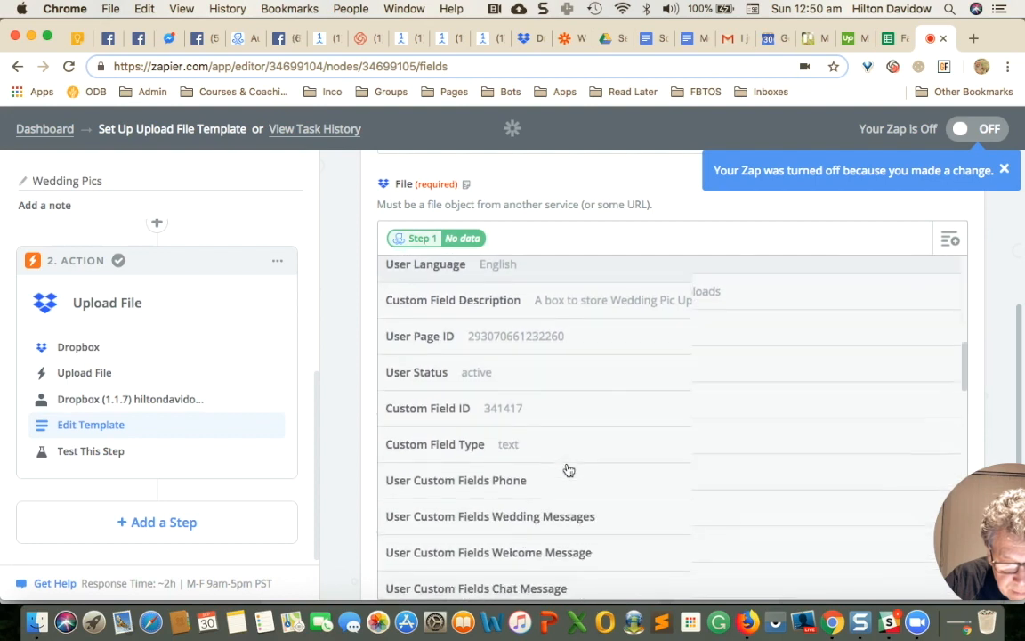
{"action": "scroll", "coordinate": [569, 470], "scroll_direction": "down", "scroll_amount": 2}
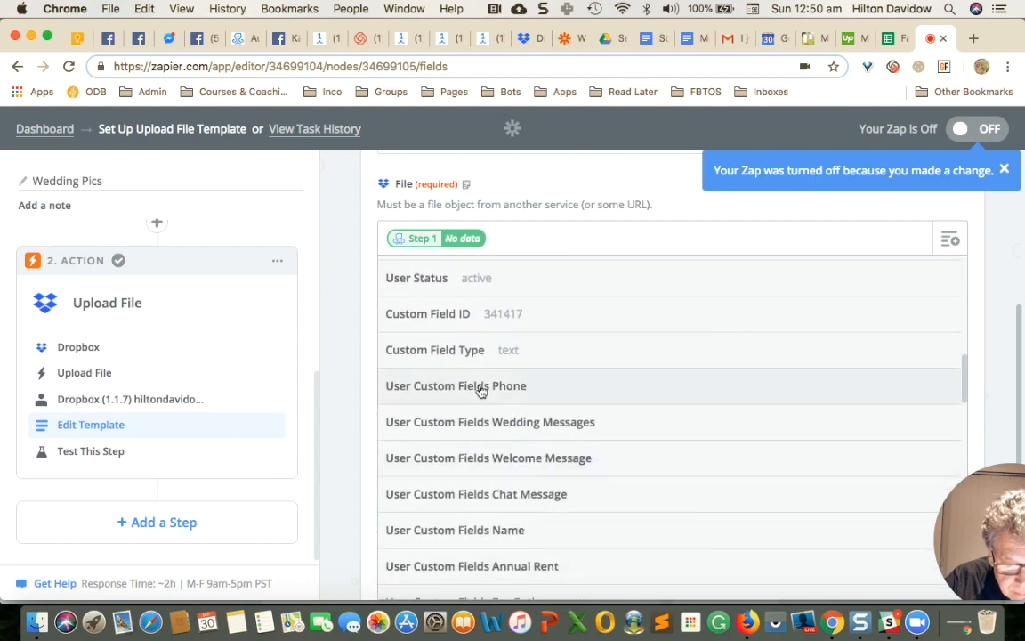
{"action": "scroll", "coordinate": [529, 452], "scroll_direction": "down", "scroll_amount": 2}
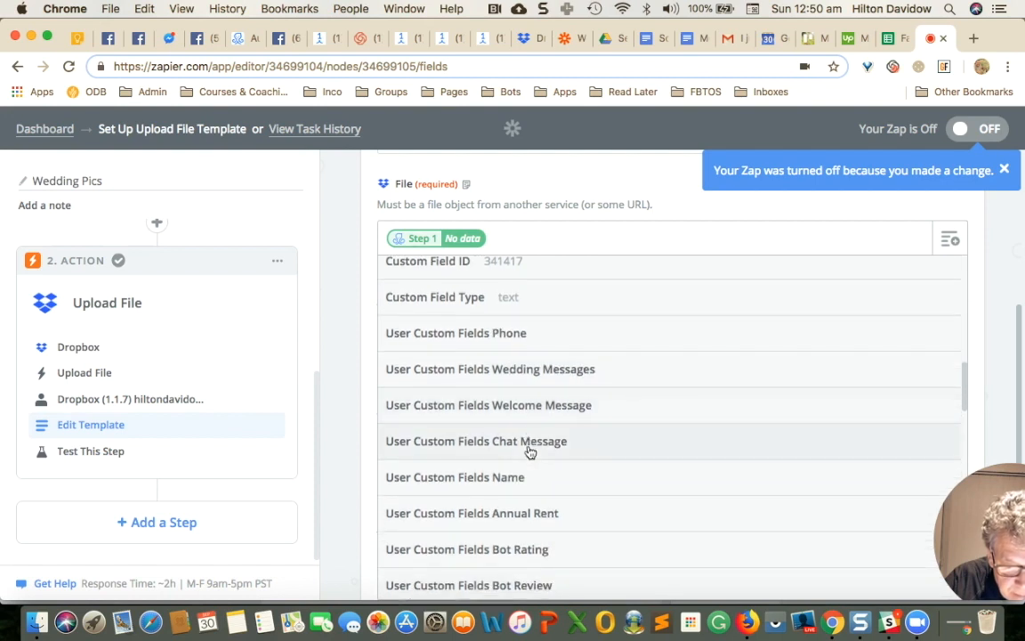
{"action": "scroll", "coordinate": [561, 457], "scroll_direction": "down", "scroll_amount": 3}
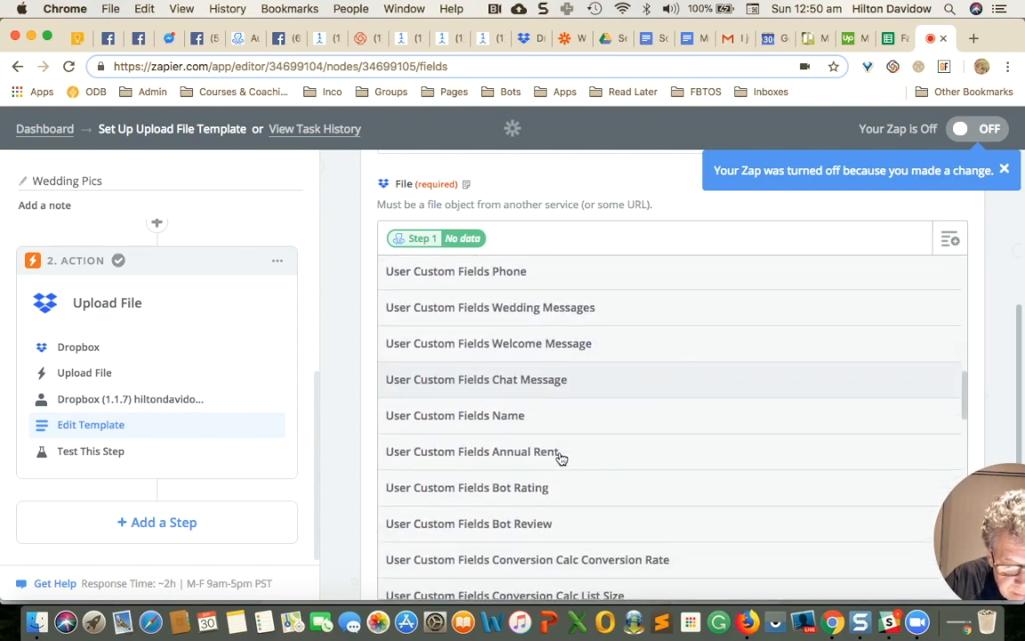
{"action": "scroll", "coordinate": [562, 458], "scroll_direction": "down", "scroll_amount": 1}
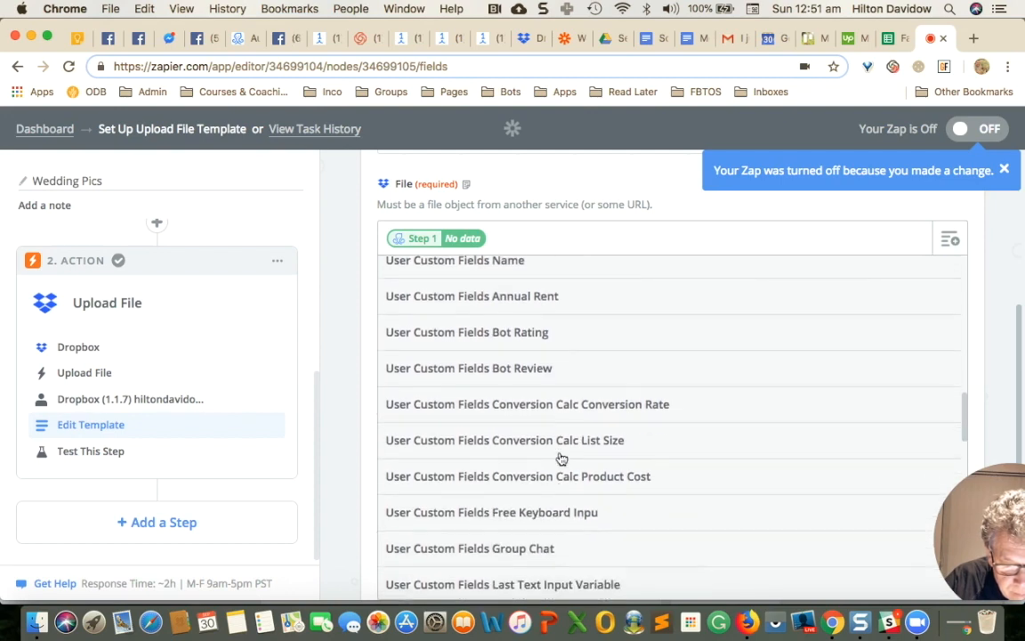
{"action": "scroll", "coordinate": [561, 458], "scroll_direction": "down", "scroll_amount": 7}
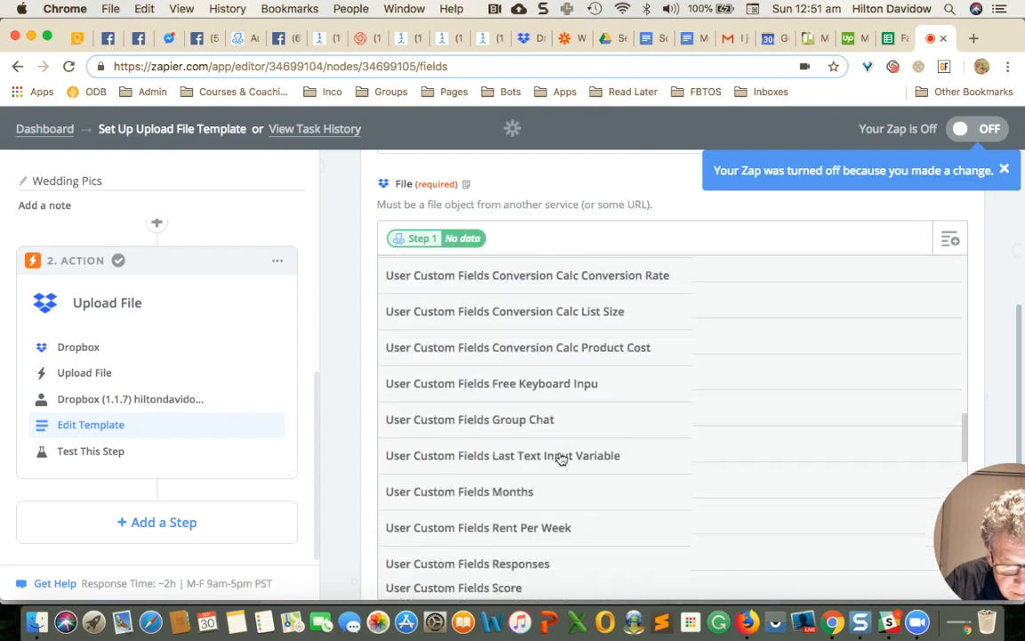
{"action": "scroll", "coordinate": [561, 459], "scroll_direction": "down", "scroll_amount": 9}
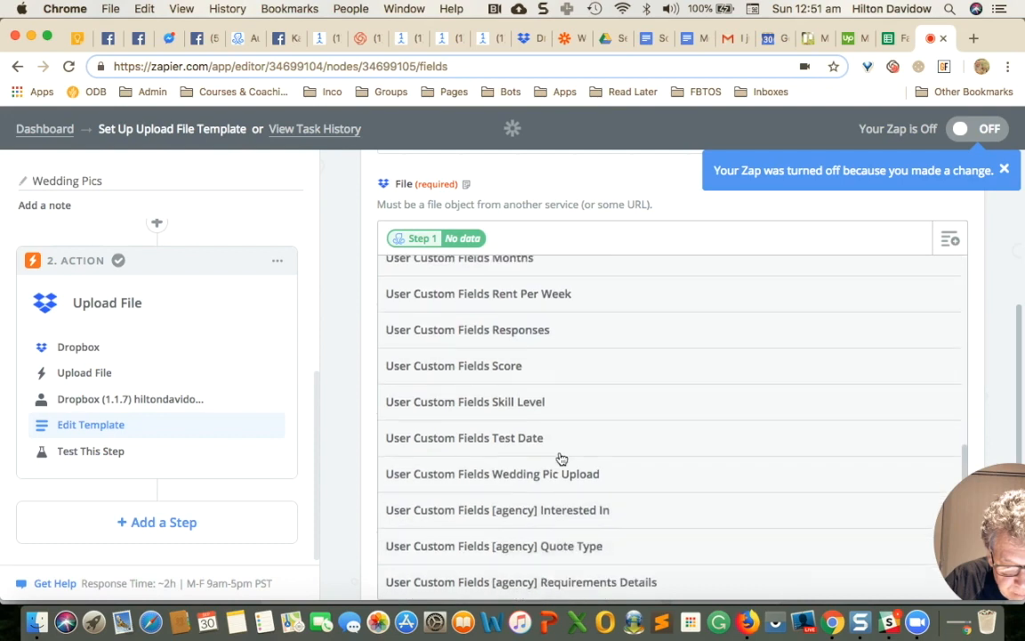
{"action": "scroll", "coordinate": [560, 458], "scroll_direction": "down", "scroll_amount": 8}
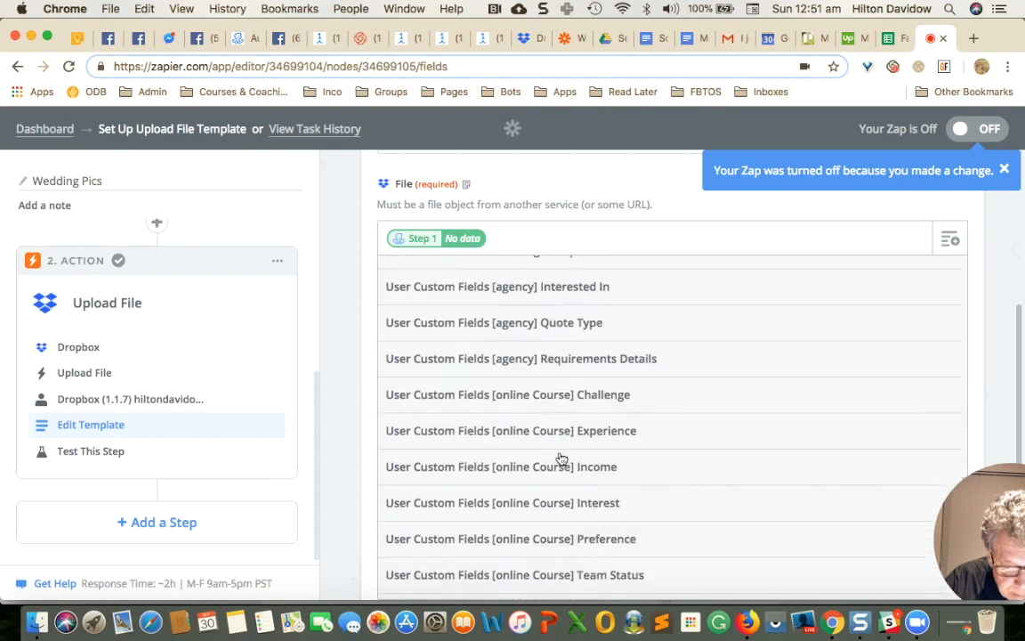
{"action": "scroll", "coordinate": [560, 459], "scroll_direction": "down", "scroll_amount": 7}
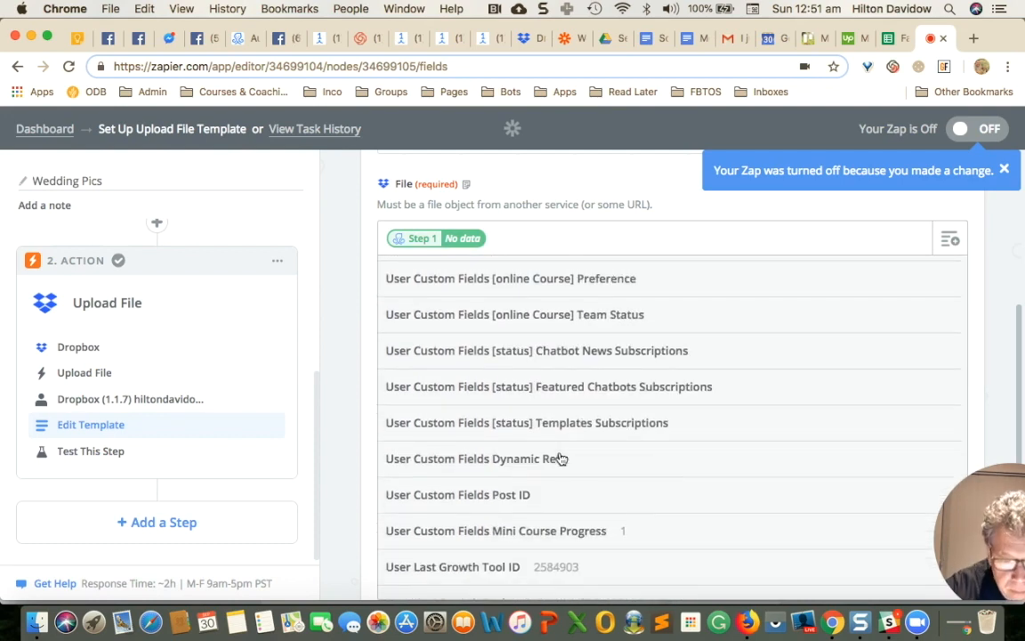
{"action": "scroll", "coordinate": [561, 459], "scroll_direction": "down", "scroll_amount": 7}
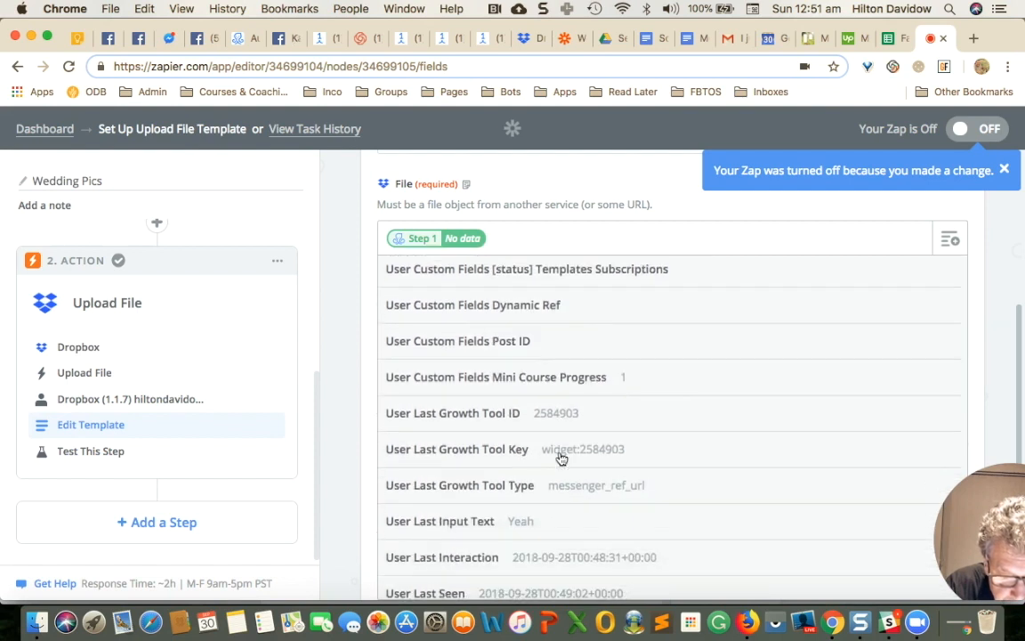
{"action": "scroll", "coordinate": [587, 490], "scroll_direction": "down", "scroll_amount": 3}
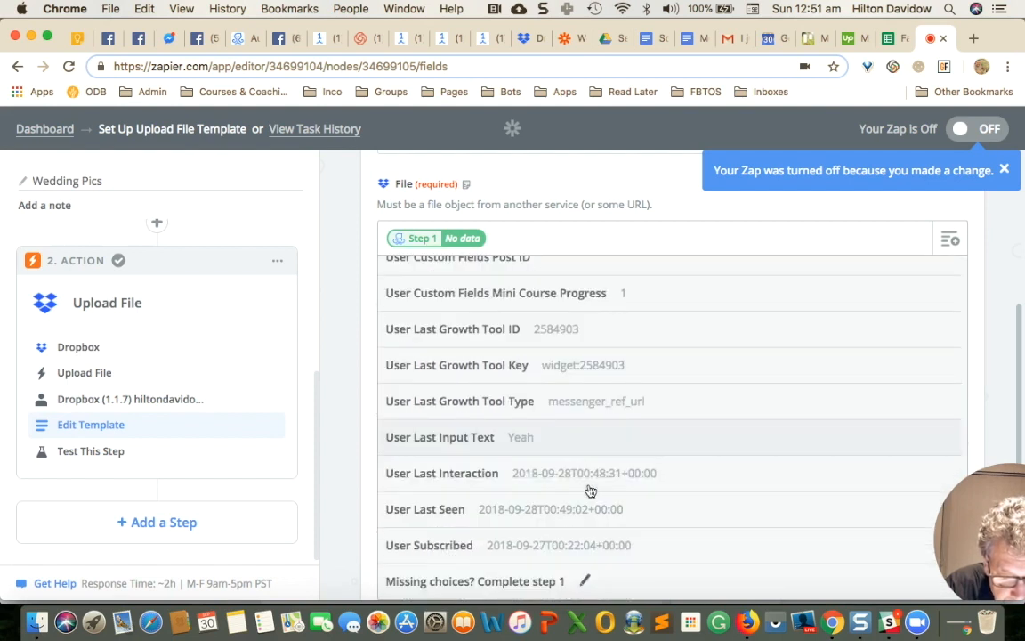
Go to the trigger's sample data from the missing choices link, fetch more ManyChat samples, select Custom Field Updated A and continue.
{"action": "left_click", "coordinate": [441, 588]}
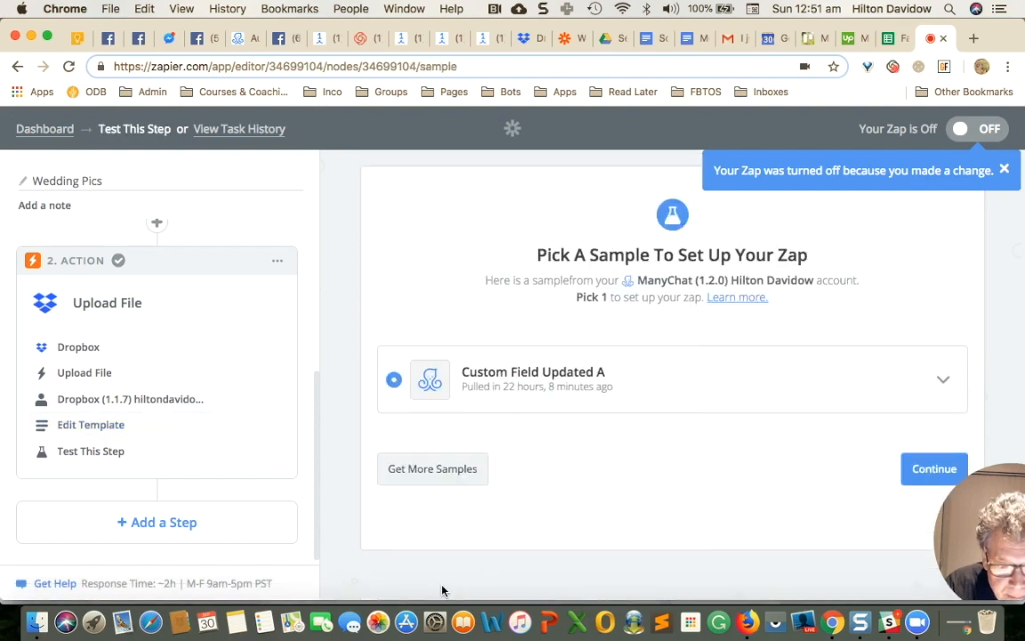
{"action": "left_click", "coordinate": [446, 476]}
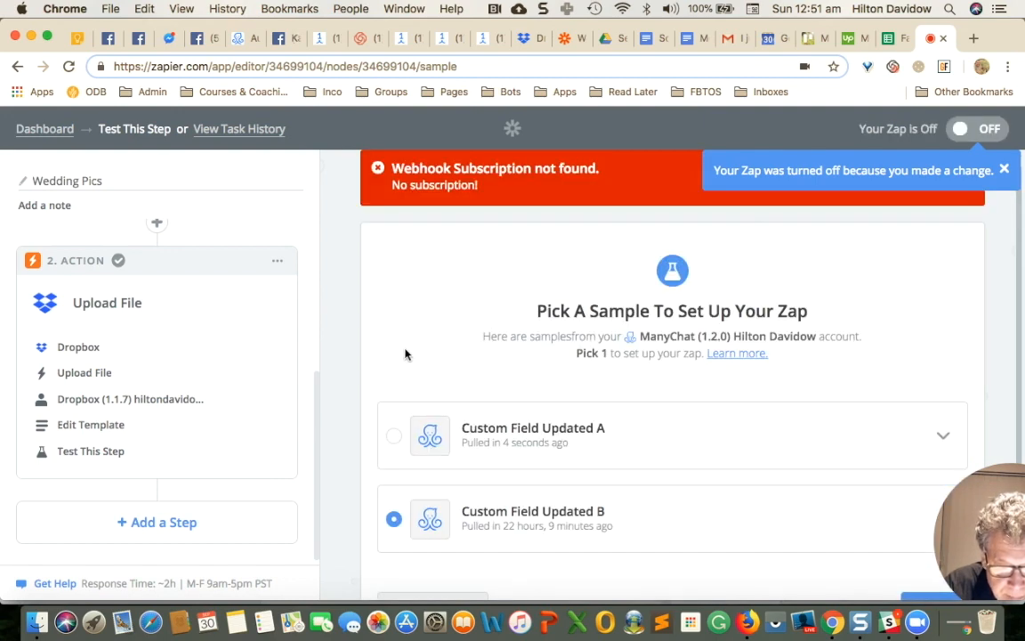
{"action": "left_click", "coordinate": [393, 437]}
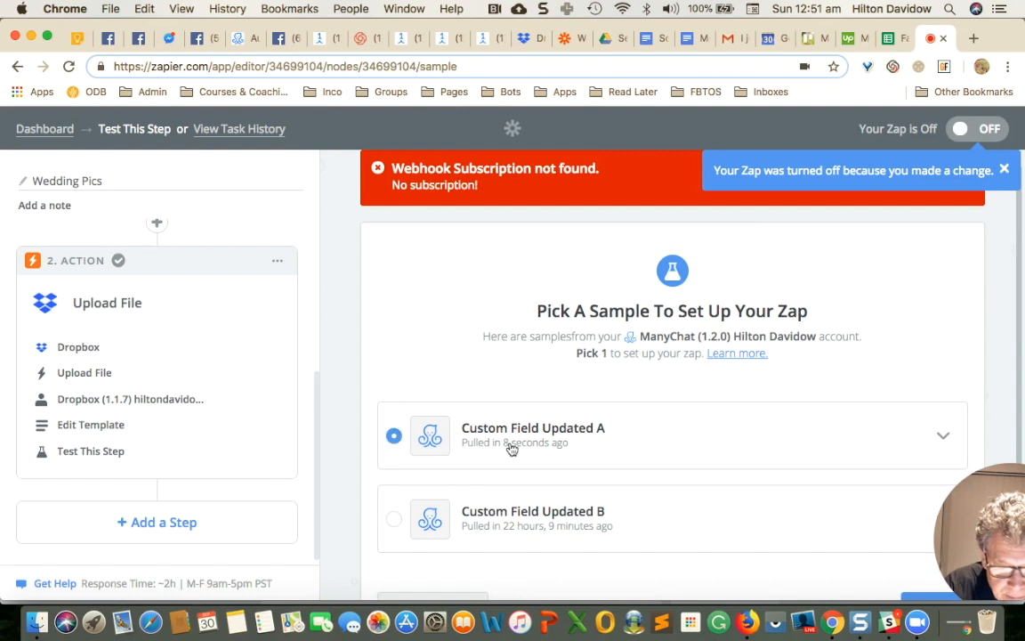
{"action": "scroll", "coordinate": [656, 454], "scroll_direction": "down", "scroll_amount": 3}
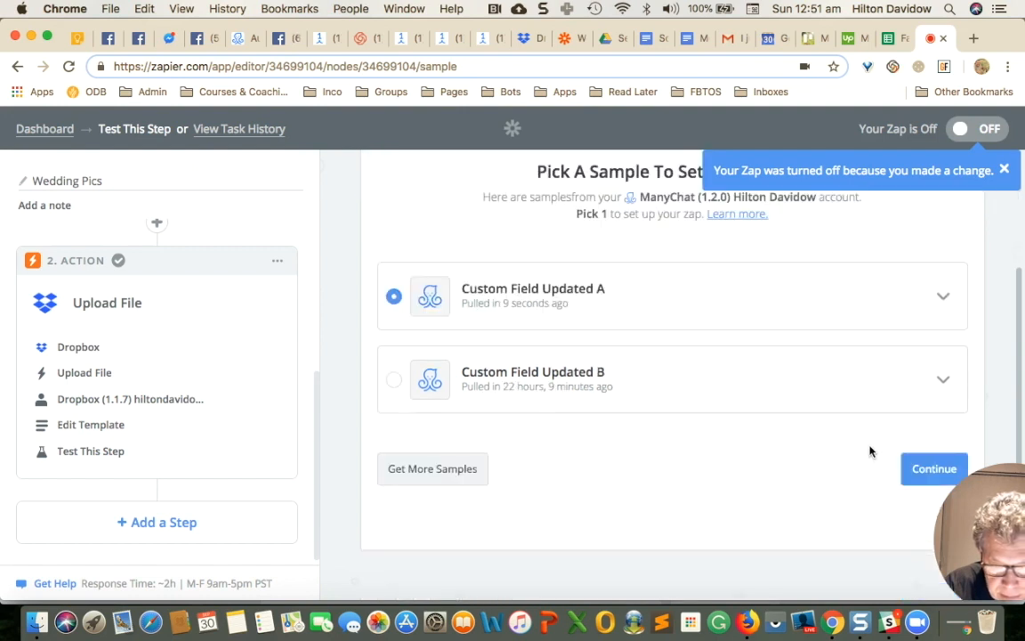
{"action": "left_click", "coordinate": [909, 472]}
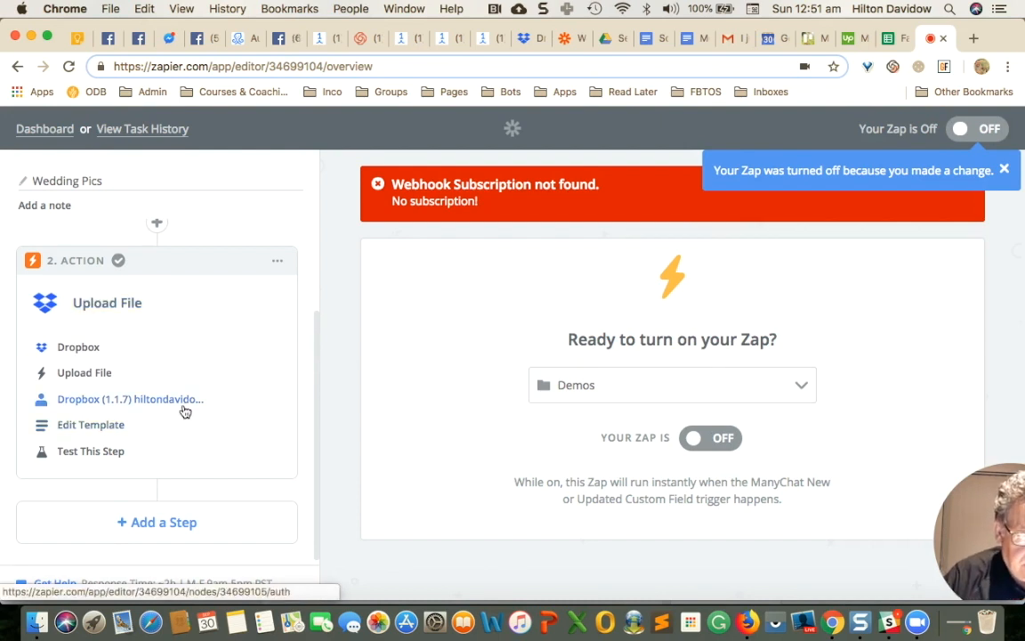
Show the app choices for the Upload File action and dismiss the zap-off notice and the webhook subscription error.
{"action": "left_click", "coordinate": [75, 349]}
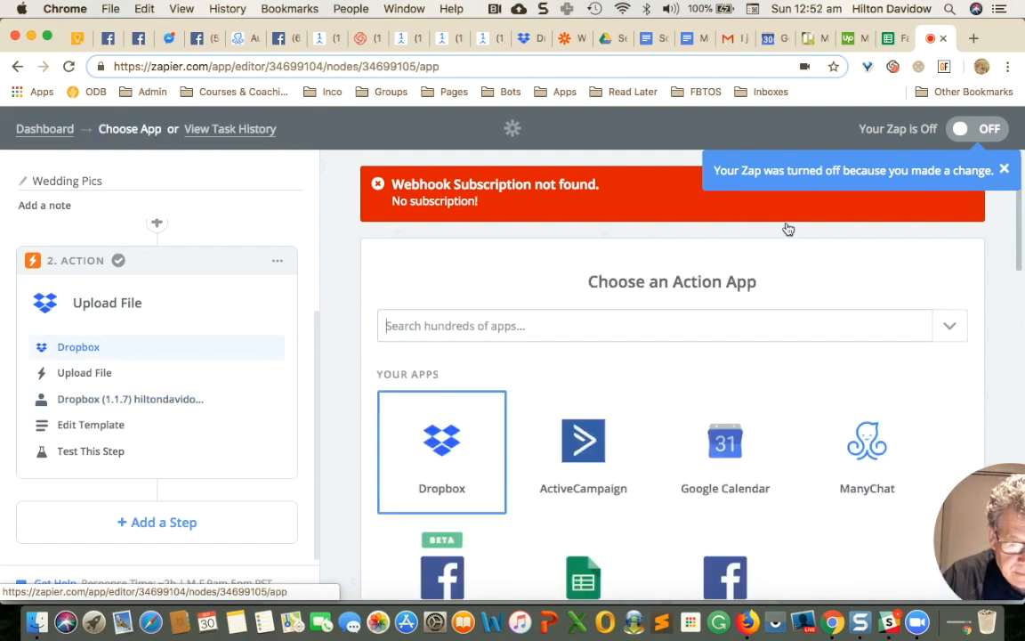
{"action": "left_click", "coordinate": [1004, 171]}
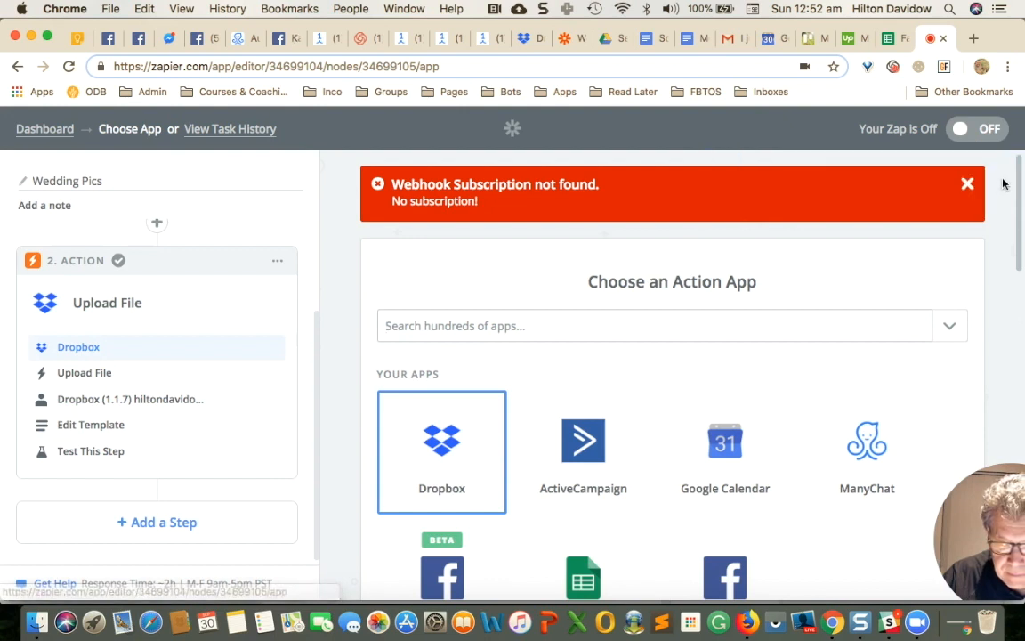
{"action": "left_click", "coordinate": [969, 185]}
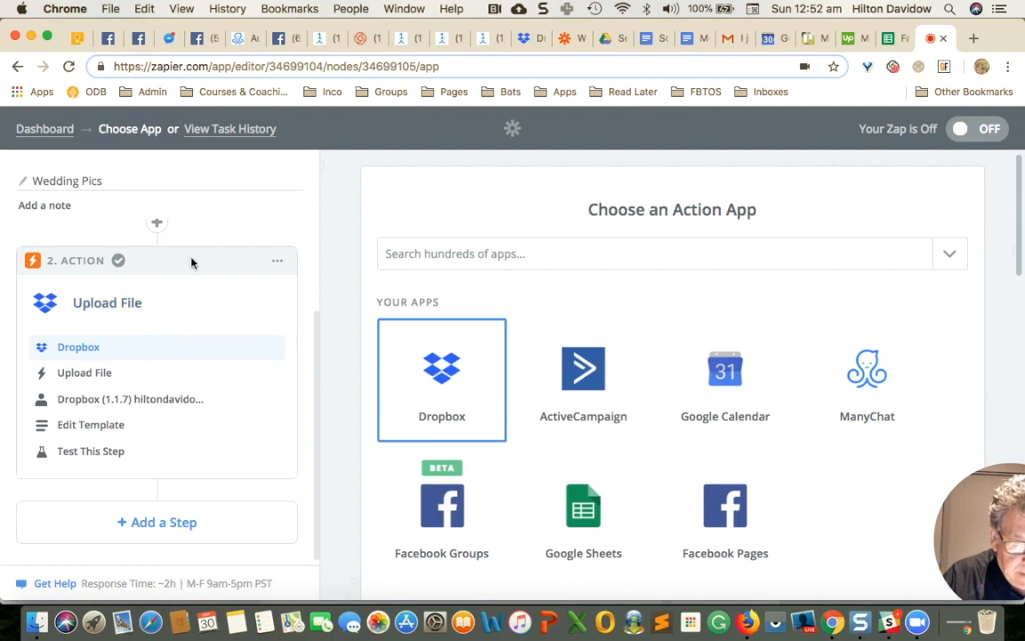
Show the setup entries of the New or Updated Custom Field trigger and its ManyChat test samples.
{"action": "scroll", "coordinate": [172, 236], "scroll_direction": "up", "scroll_amount": 3}
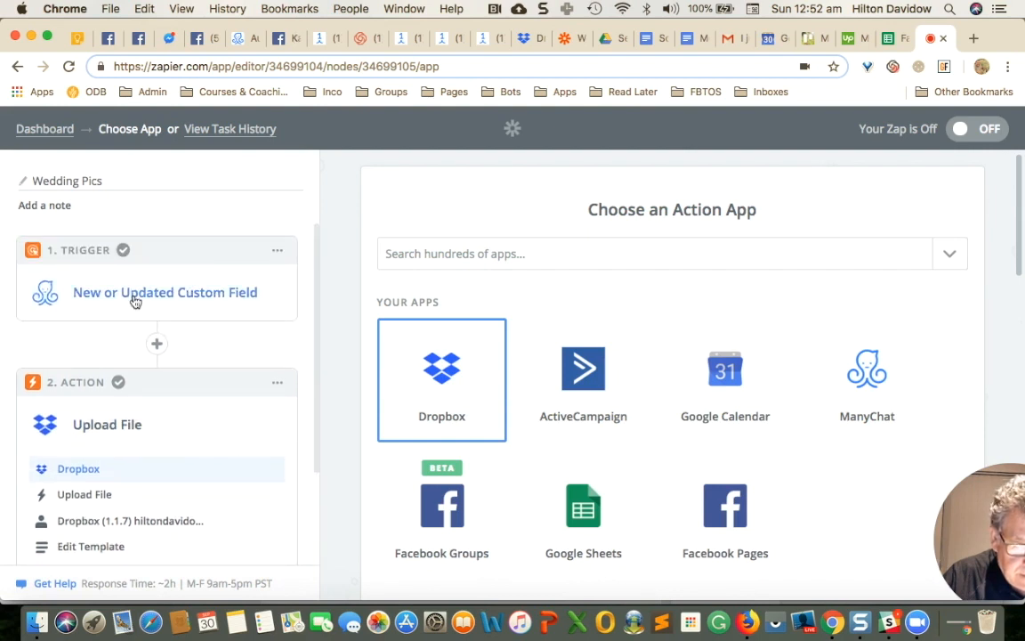
{"action": "left_click", "coordinate": [135, 302]}
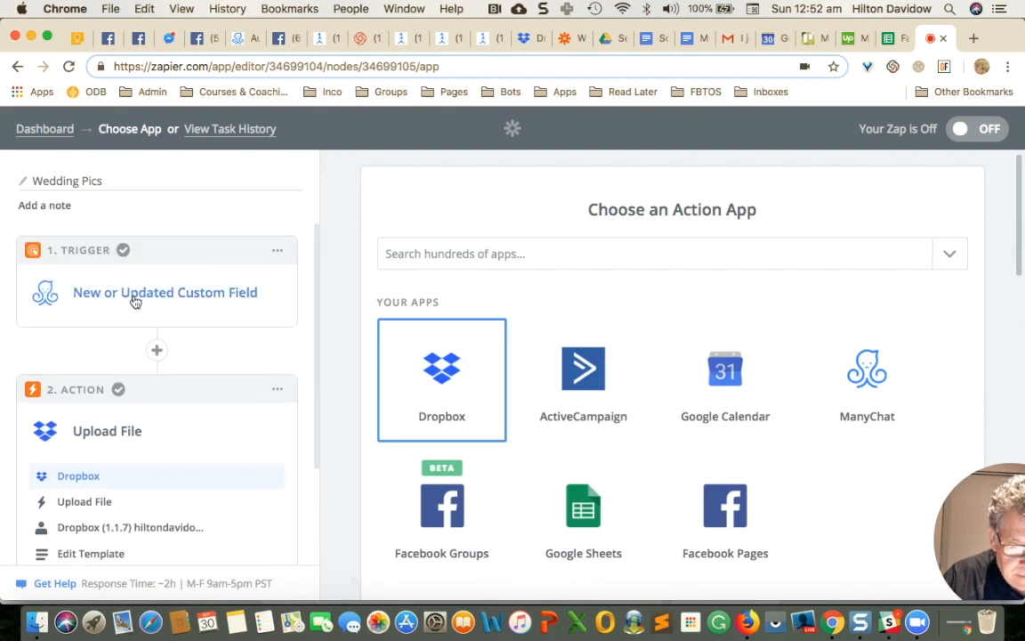
{"action": "scroll", "coordinate": [127, 433], "scroll_direction": "down", "scroll_amount": 3}
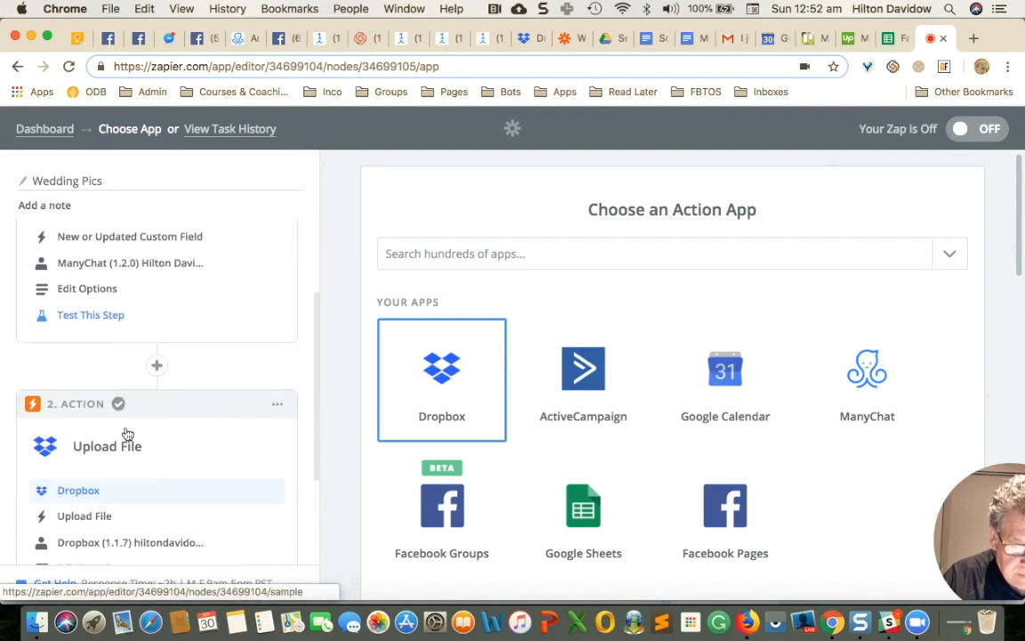
{"action": "scroll", "coordinate": [187, 302], "scroll_direction": "up", "scroll_amount": 3}
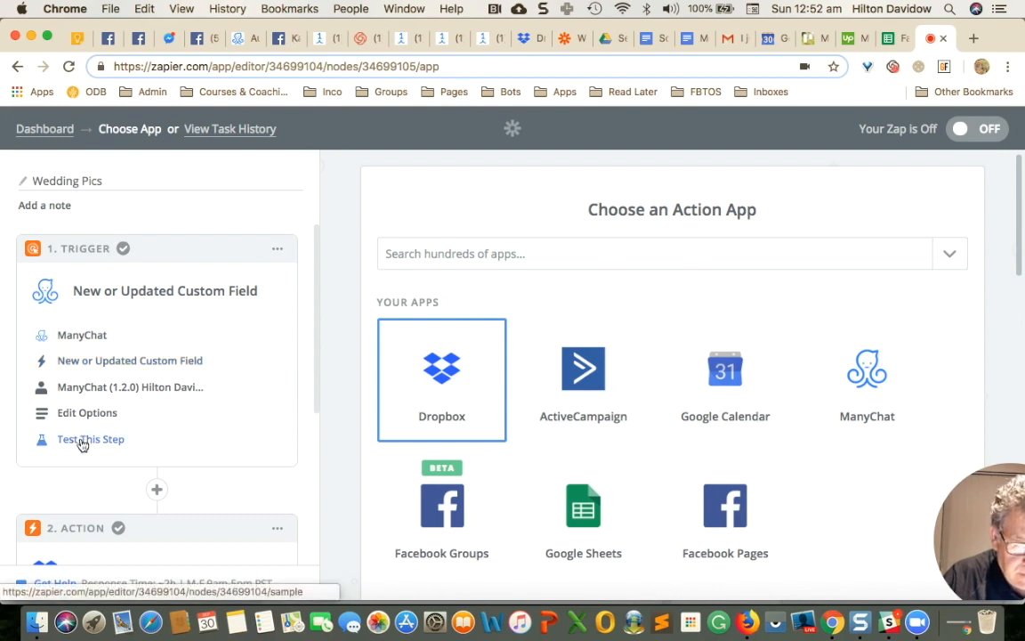
{"action": "left_click", "coordinate": [82, 441]}
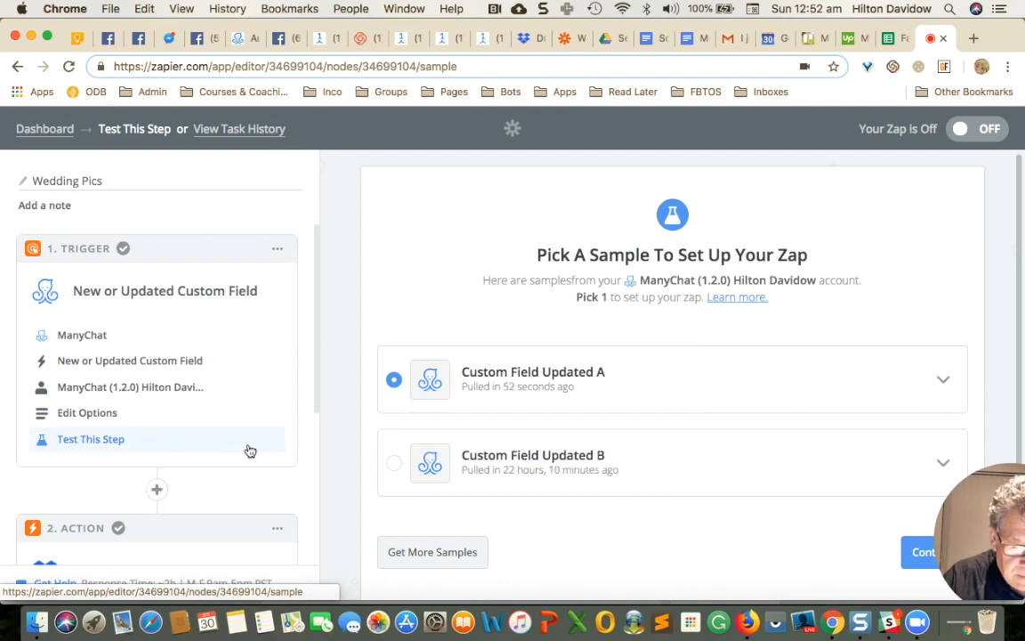
{"action": "scroll", "coordinate": [247, 450], "scroll_direction": "down", "scroll_amount": 2}
{"action": "scroll", "coordinate": [248, 449], "scroll_direction": "down", "scroll_amount": 3}
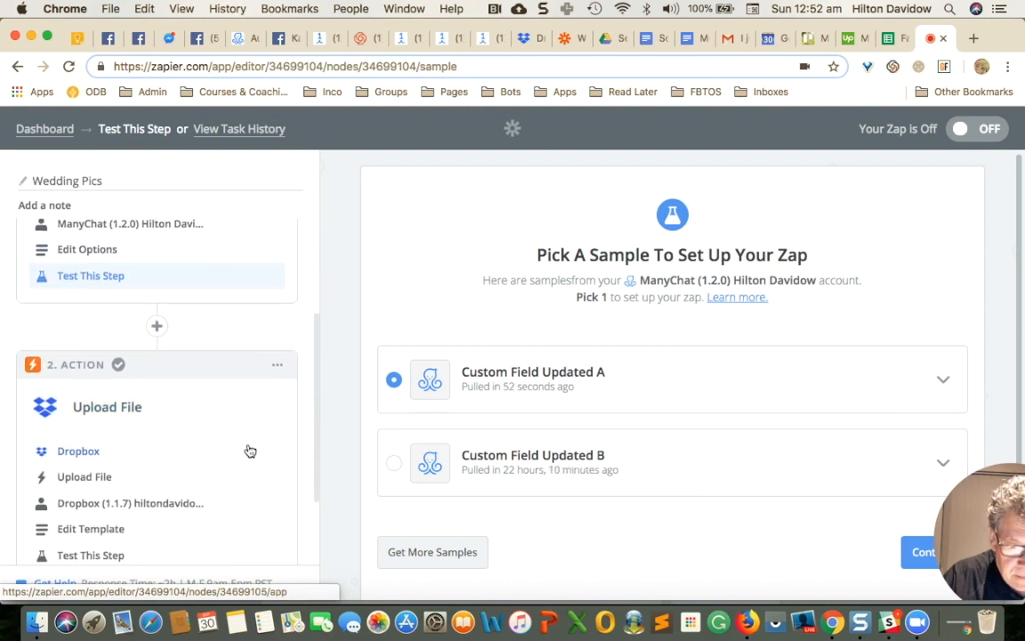
{"action": "scroll", "coordinate": [250, 451], "scroll_direction": "down", "scroll_amount": 3}
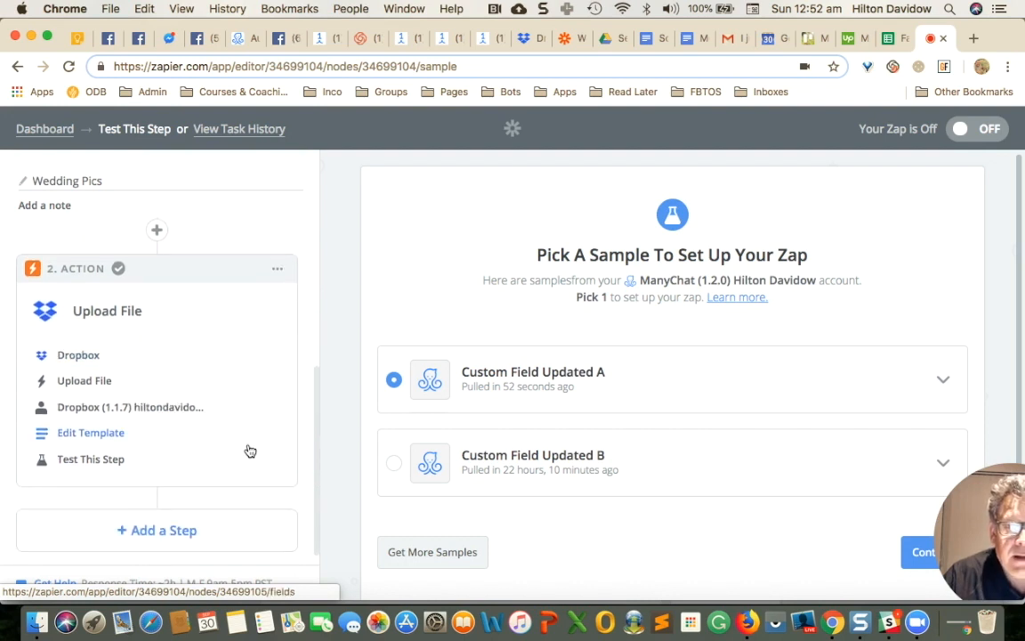
Review the Dropbox app and Upload File action choices for the action, and test the connected Dropbox account.
{"action": "left_click", "coordinate": [78, 357]}
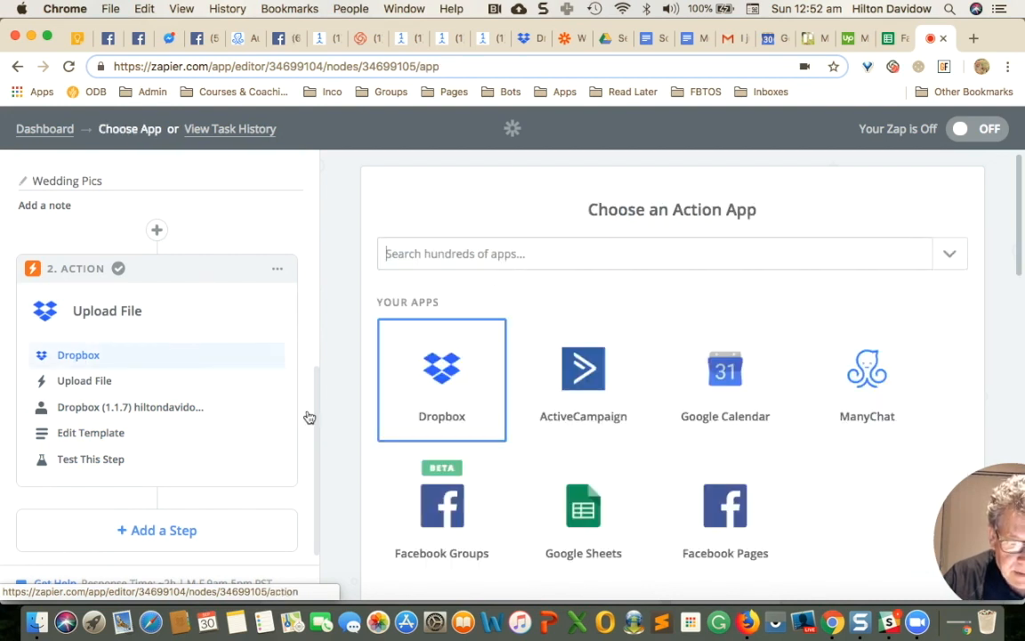
{"action": "left_click", "coordinate": [74, 385]}
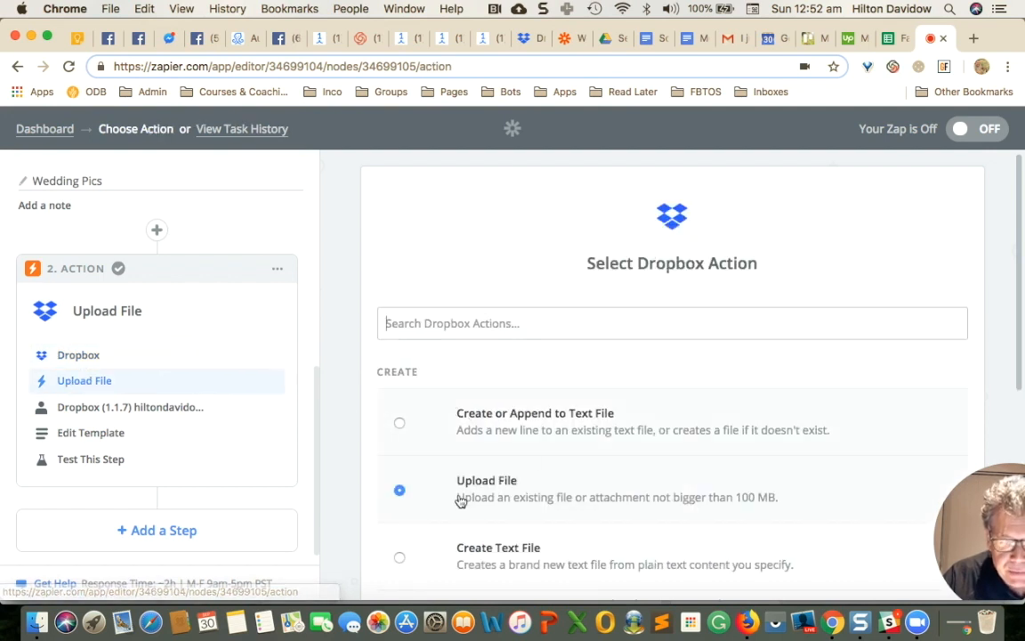
{"action": "left_click", "coordinate": [138, 407]}
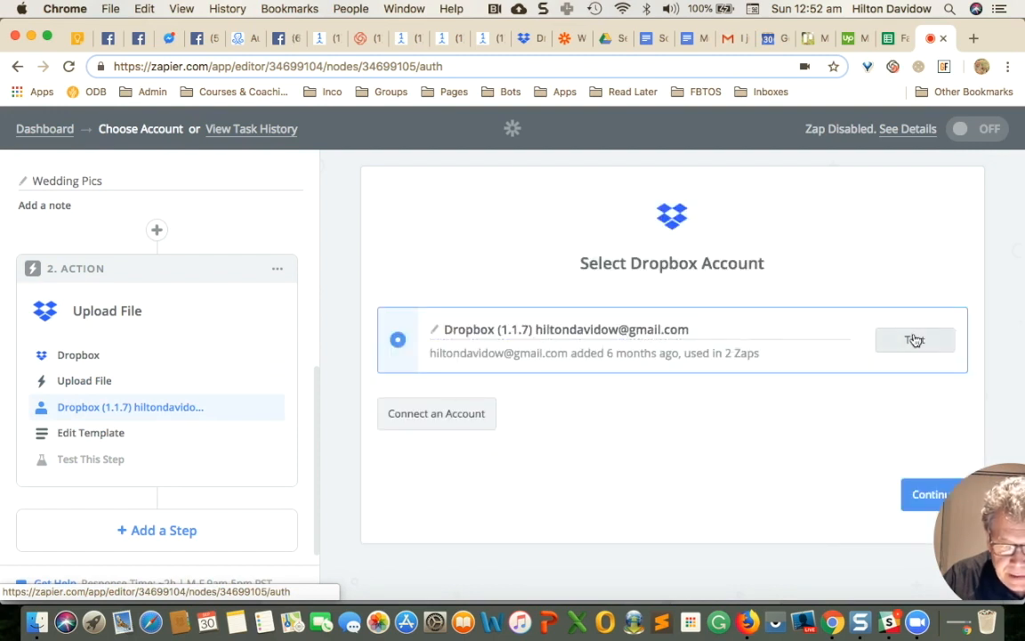
{"action": "left_click", "coordinate": [916, 341]}
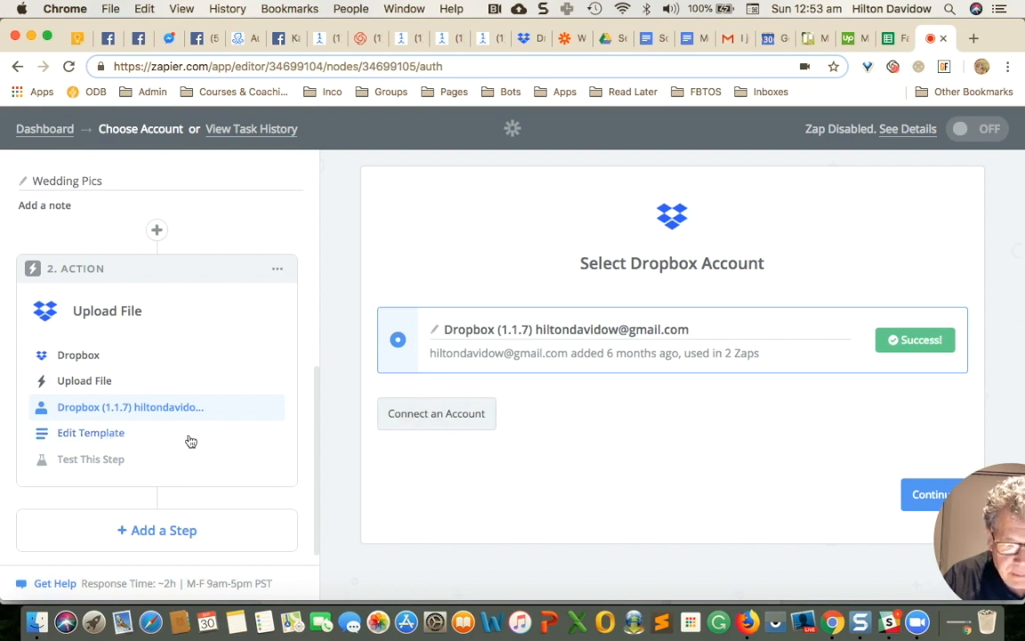
Show the Upload File template, view the shared Wedding pics folder in Dropbox, and return to review the template's fields.
{"action": "left_click", "coordinate": [90, 434]}
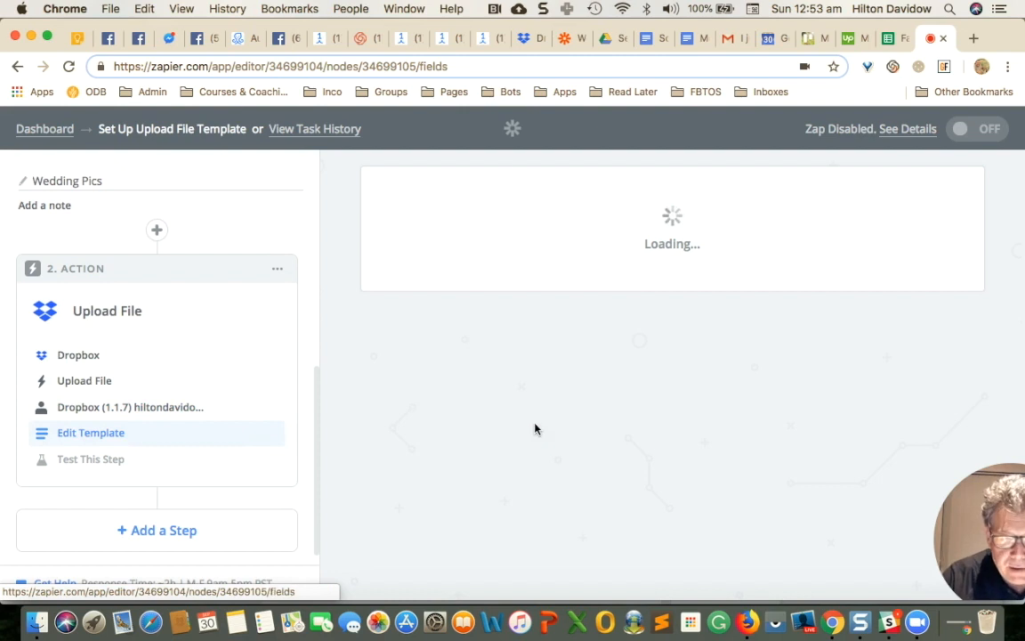
{"action": "scroll", "coordinate": [227, 377], "scroll_direction": "up", "scroll_amount": 5}
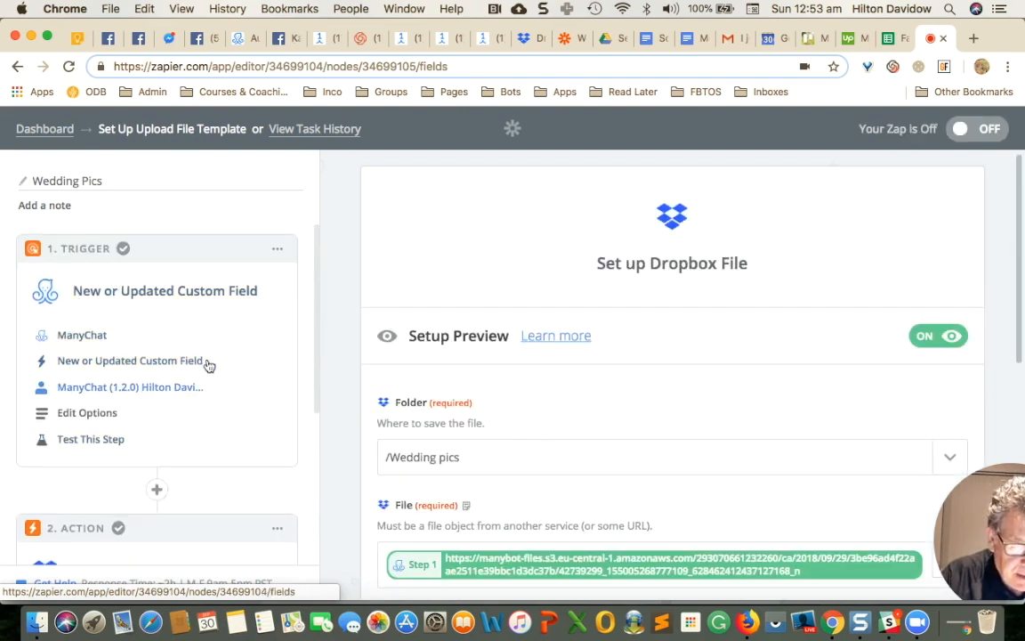
{"action": "scroll", "coordinate": [193, 541], "scroll_direction": "down", "scroll_amount": 5}
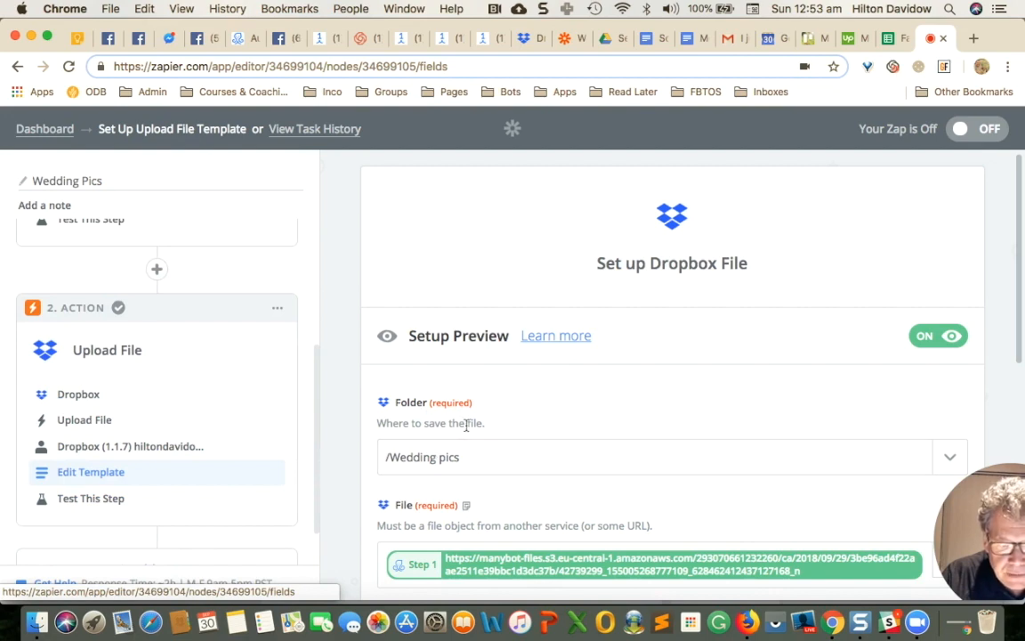
{"action": "left_click", "coordinate": [527, 38]}
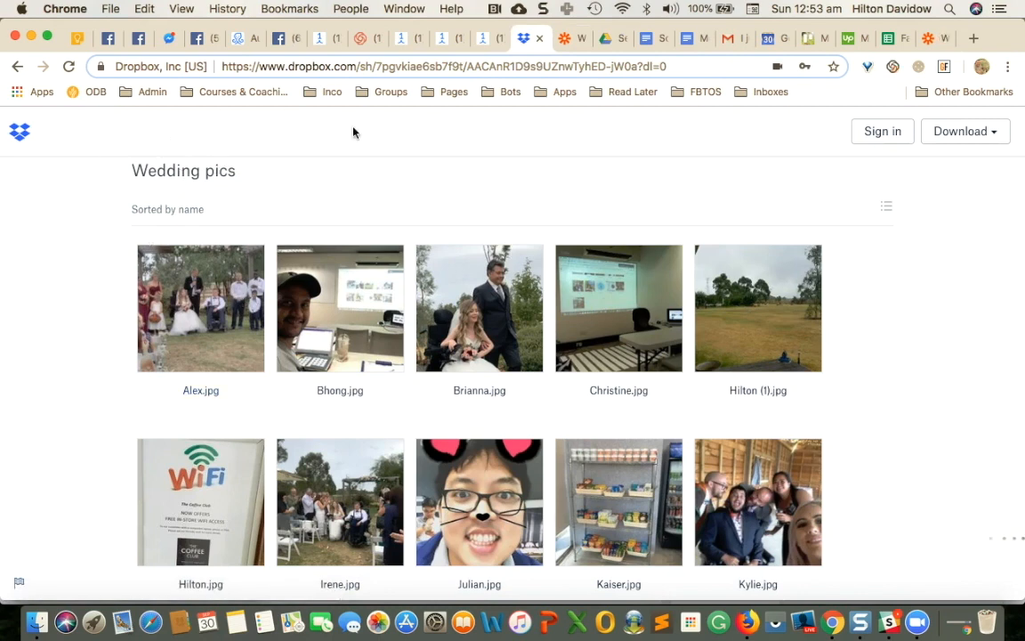
{"action": "left_click", "coordinate": [926, 39]}
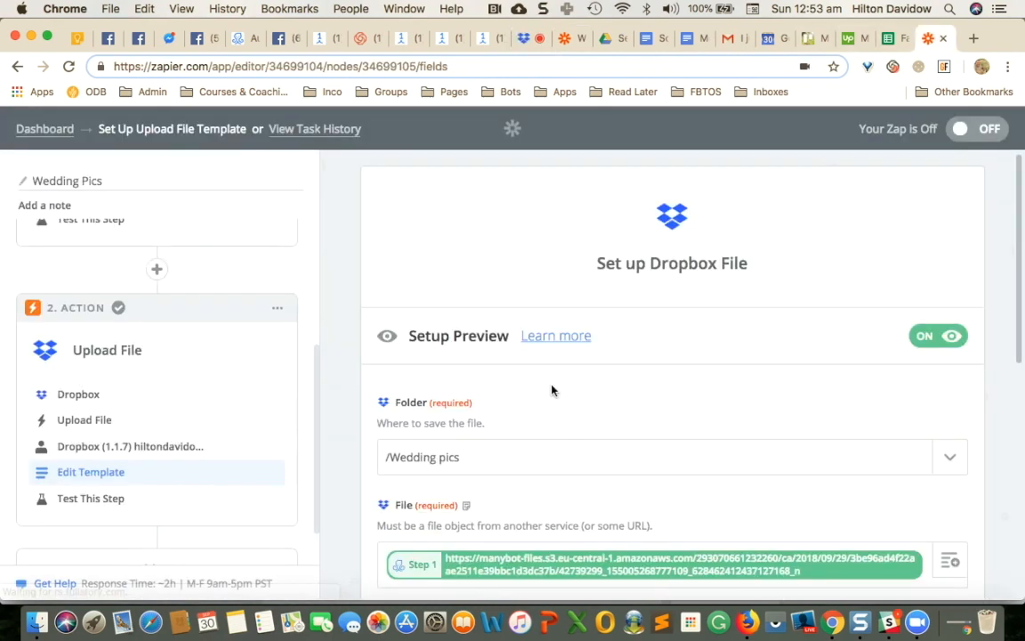
{"action": "scroll", "coordinate": [451, 417], "scroll_direction": "down", "scroll_amount": 5}
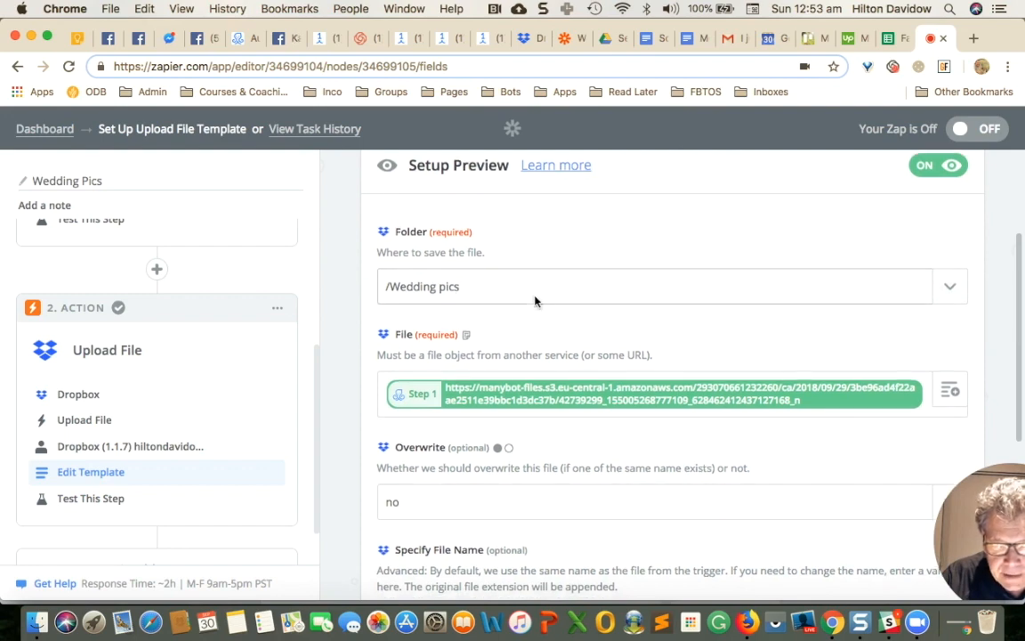
{"action": "scroll", "coordinate": [535, 301], "scroll_direction": "down", "scroll_amount": 3}
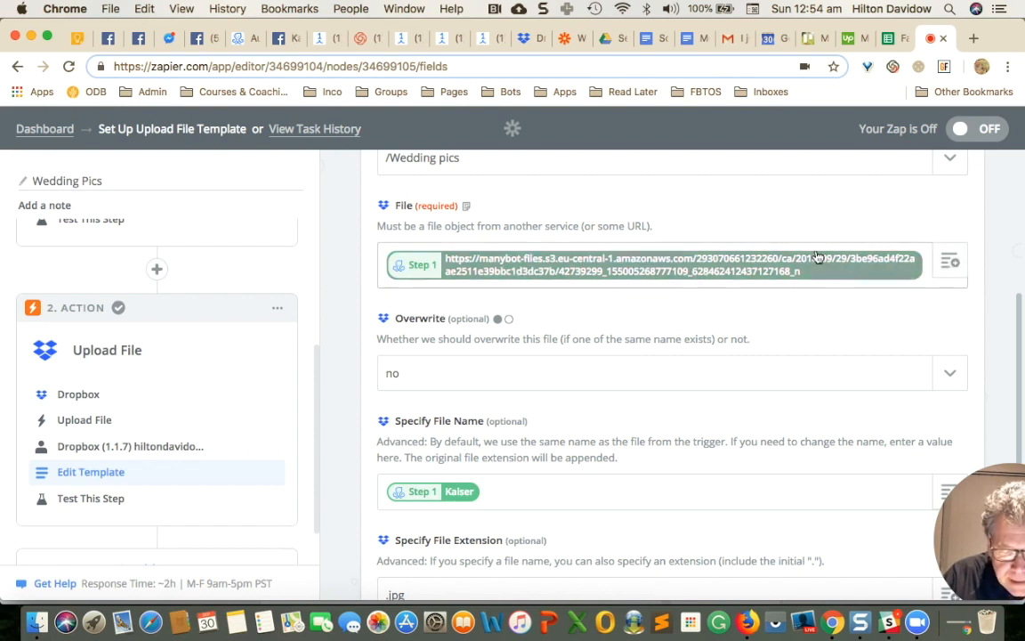
Insert User Custom Fields Wedding Pic Upload from the trigger data into the template's File field and remove the duplicate entry.
{"action": "left_click", "coordinate": [951, 262]}
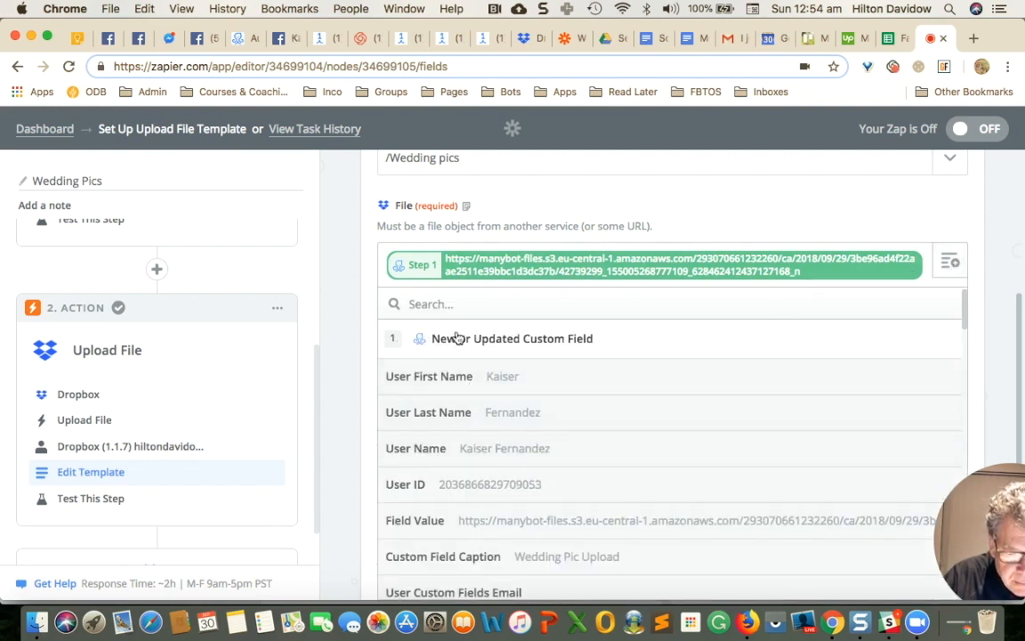
{"action": "scroll", "coordinate": [554, 408], "scroll_direction": "down", "scroll_amount": 3}
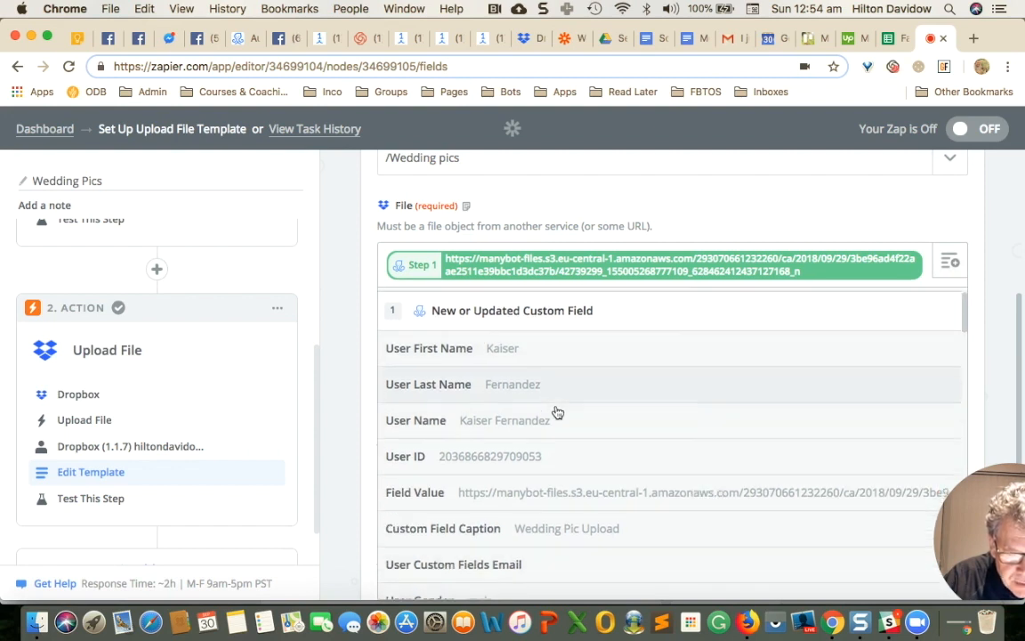
{"action": "scroll", "coordinate": [555, 412], "scroll_direction": "down", "scroll_amount": 3}
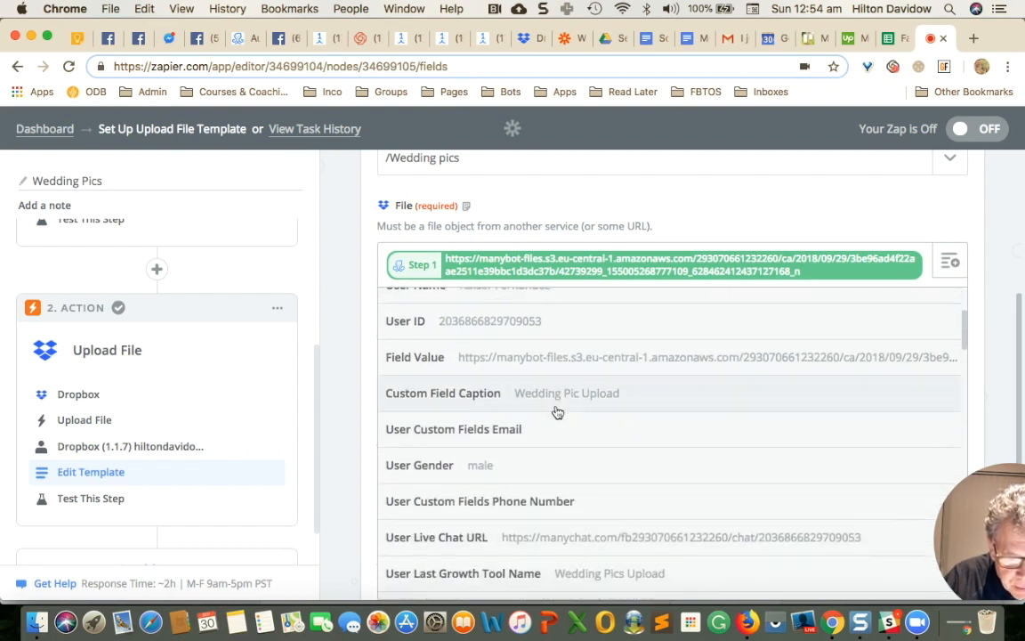
{"action": "scroll", "coordinate": [557, 412], "scroll_direction": "down", "scroll_amount": 3}
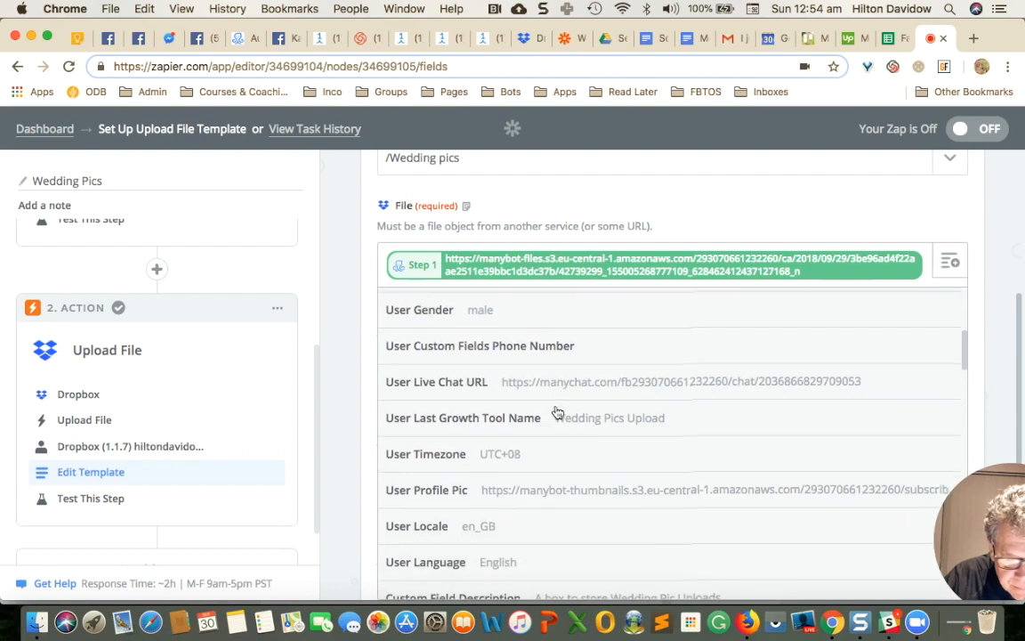
{"action": "scroll", "coordinate": [557, 412], "scroll_direction": "down", "scroll_amount": 2}
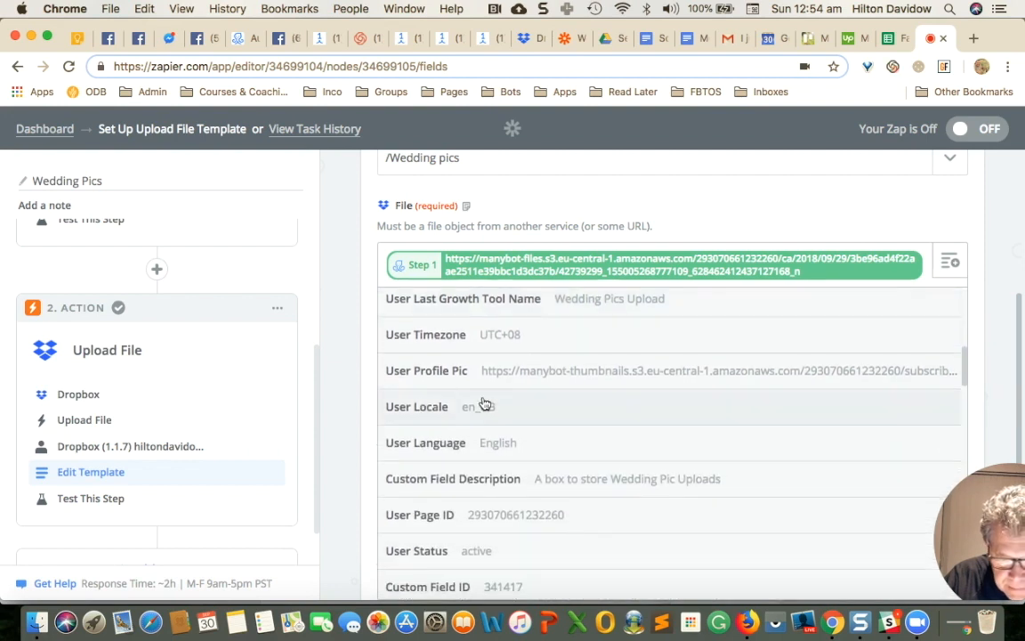
{"action": "scroll", "coordinate": [549, 412], "scroll_direction": "down", "scroll_amount": 3}
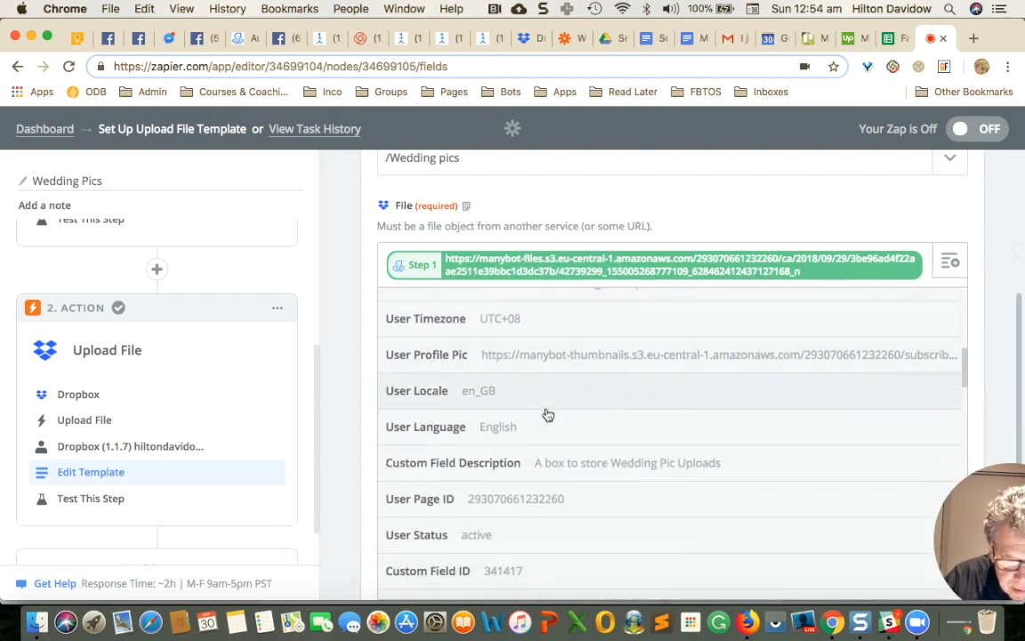
{"action": "scroll", "coordinate": [548, 415], "scroll_direction": "down", "scroll_amount": 5}
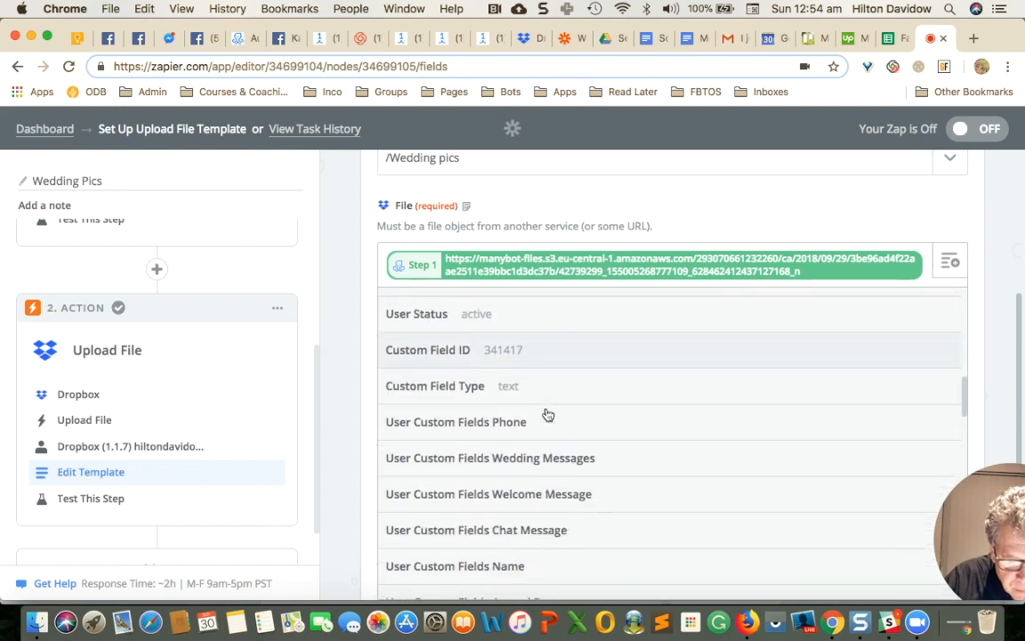
{"action": "scroll", "coordinate": [548, 414], "scroll_direction": "down", "scroll_amount": 6}
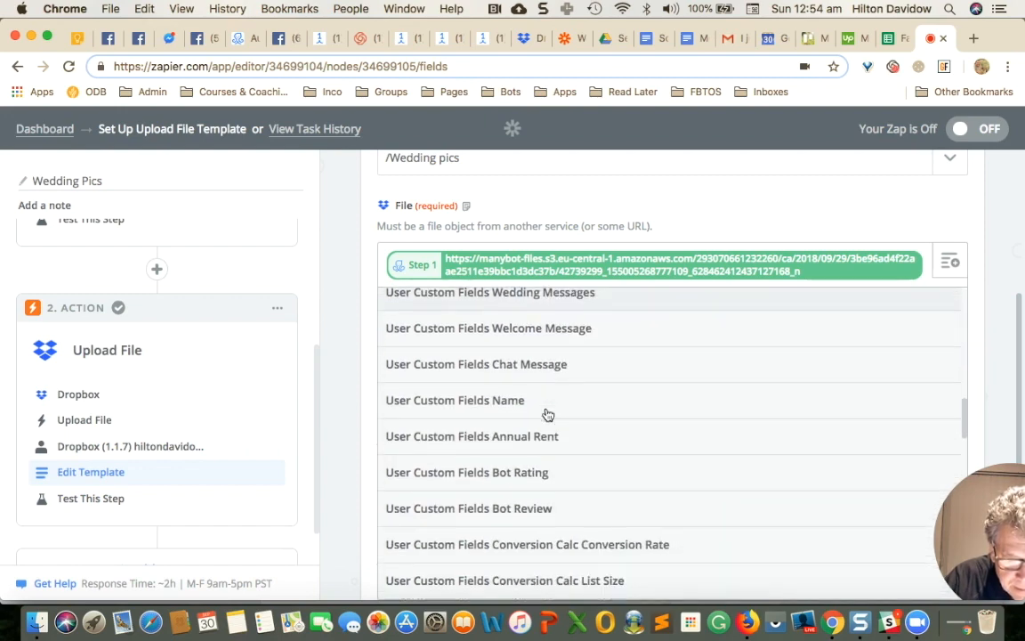
{"action": "scroll", "coordinate": [548, 415], "scroll_direction": "down", "scroll_amount": 7}
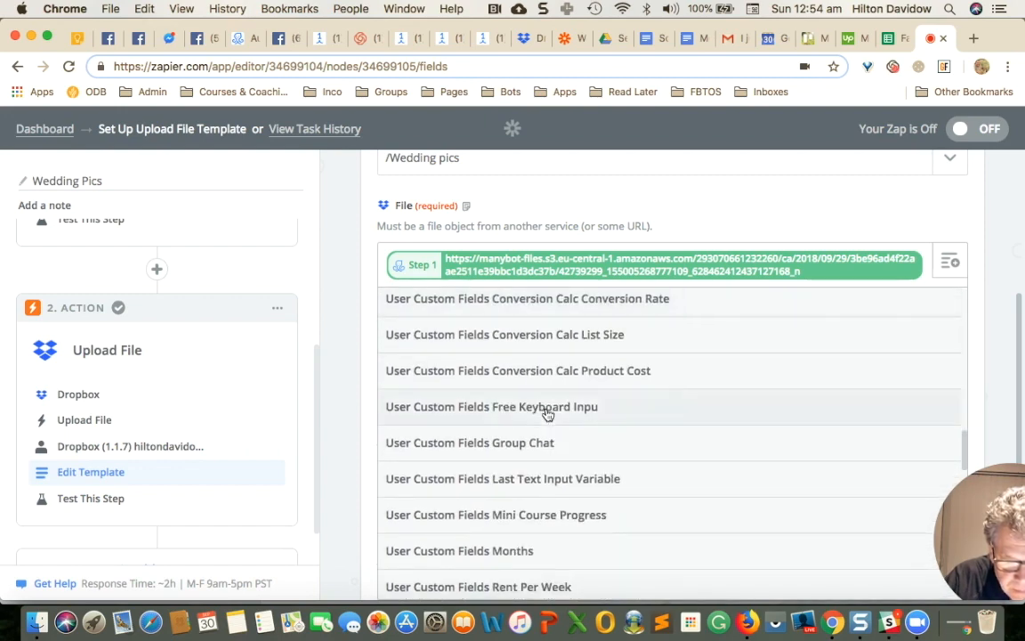
{"action": "scroll", "coordinate": [549, 414], "scroll_direction": "down", "scroll_amount": 15}
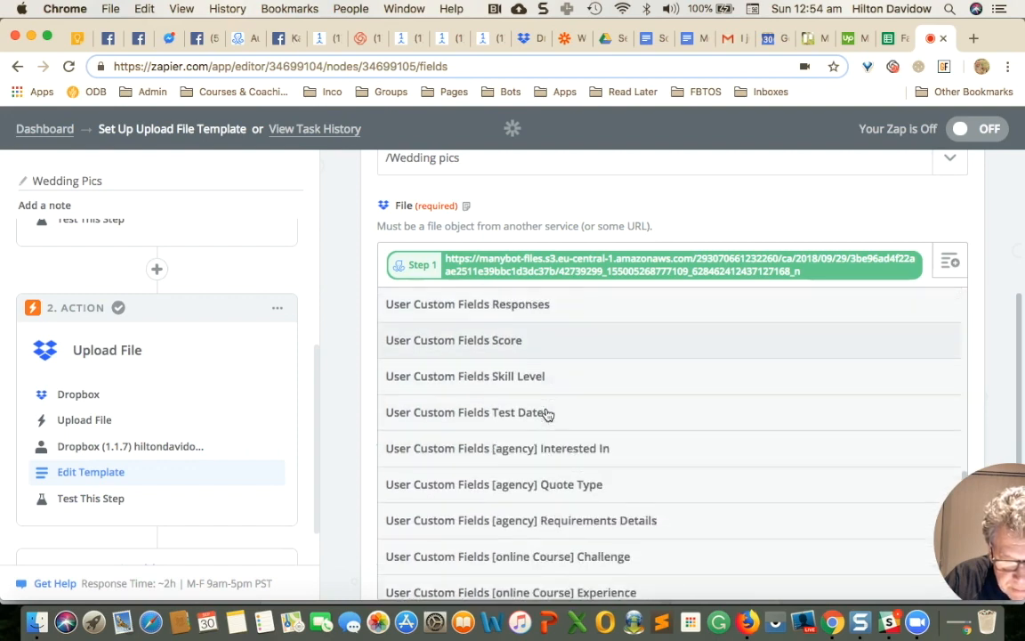
{"action": "scroll", "coordinate": [548, 414], "scroll_direction": "down", "scroll_amount": 4}
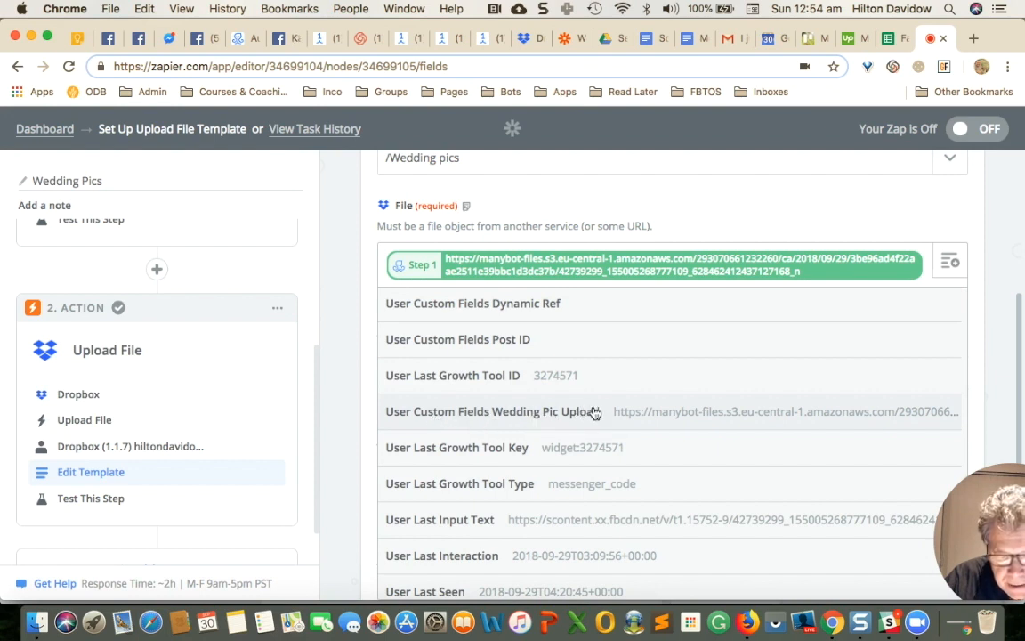
{"action": "left_click", "coordinate": [516, 416]}
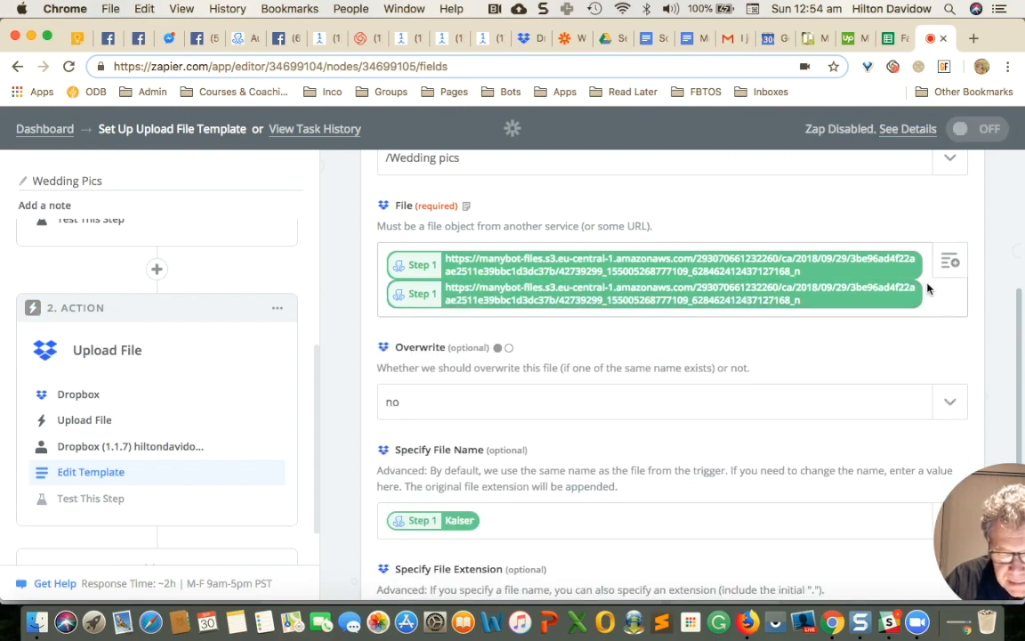
{"action": "key", "text": "BackSpace"}
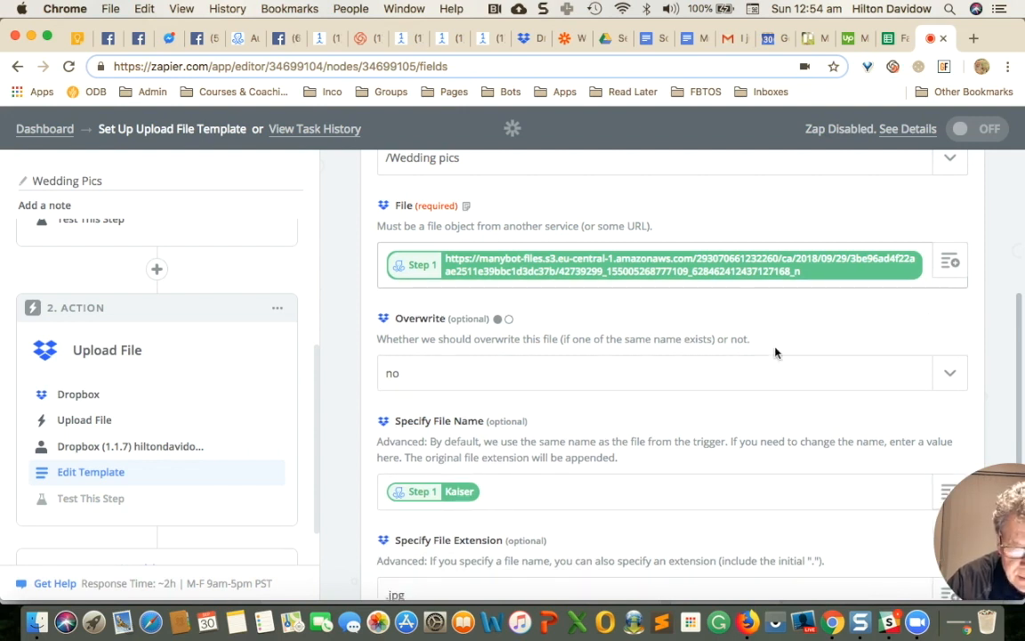
{"action": "scroll", "coordinate": [875, 335], "scroll_direction": "down", "scroll_amount": 2}
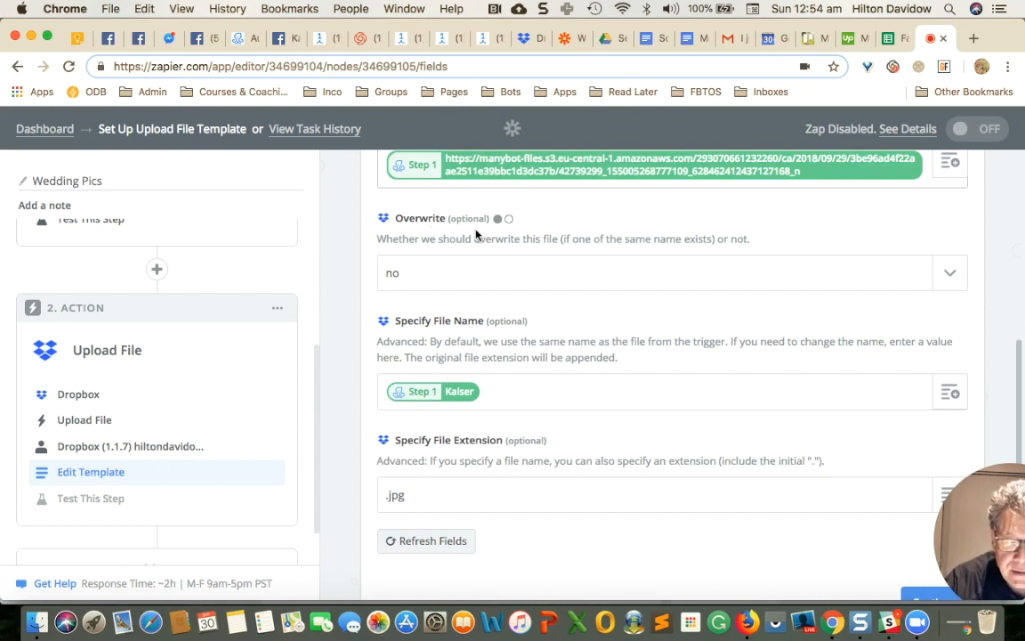
Review the template's Overwrite, file name and file extension settings, and browse the trigger fields available for Specify File Name.
{"action": "scroll", "coordinate": [506, 259], "scroll_direction": "down", "scroll_amount": 1}
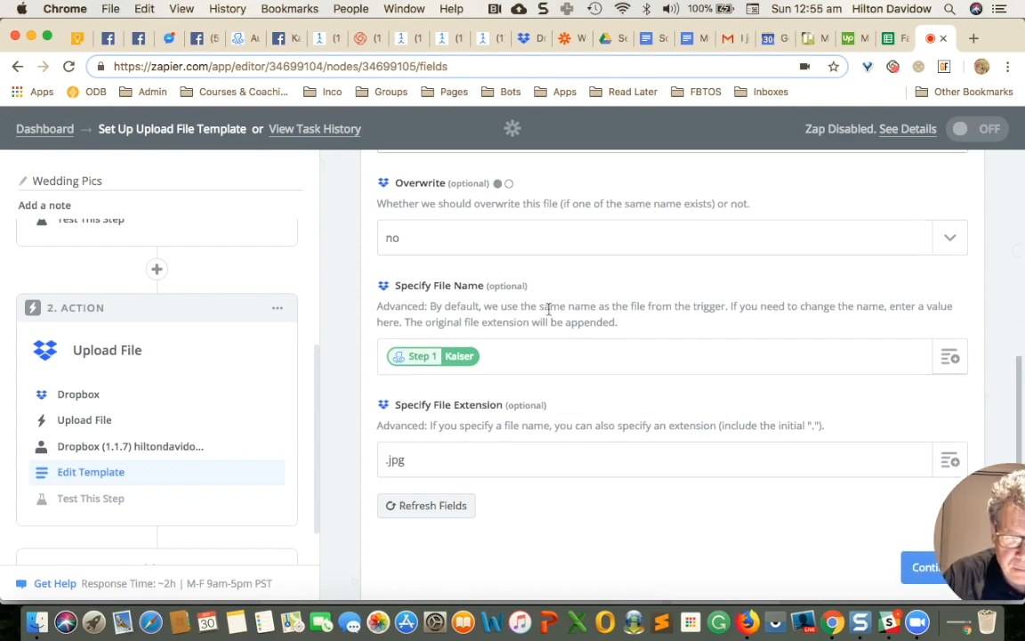
{"action": "scroll", "coordinate": [549, 307], "scroll_direction": "down", "scroll_amount": 2}
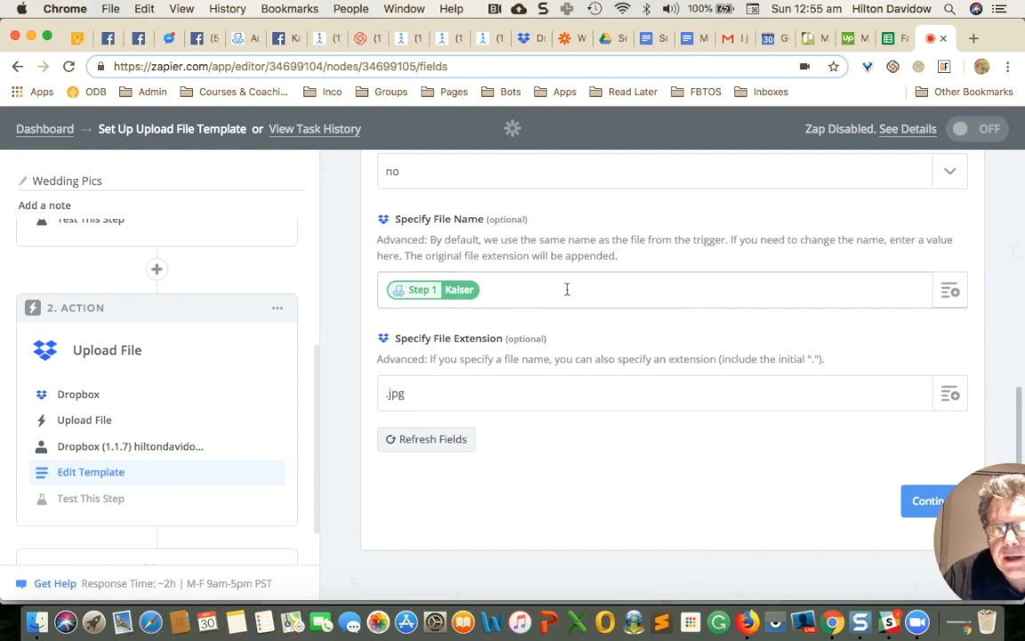
{"action": "left_click", "coordinate": [949, 294]}
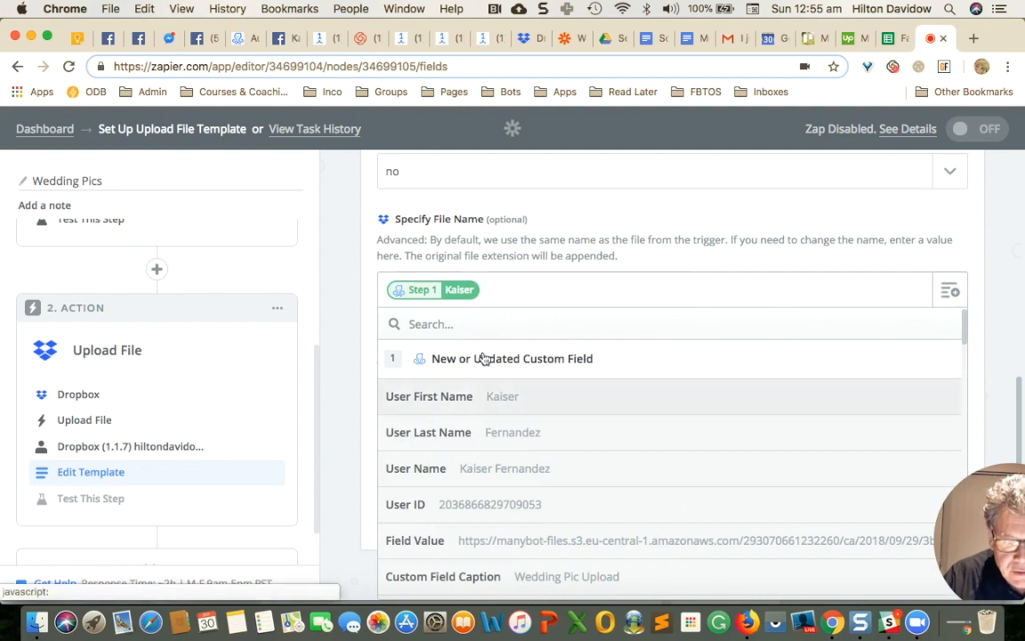
{"action": "scroll", "coordinate": [535, 424], "scroll_direction": "down", "scroll_amount": 3}
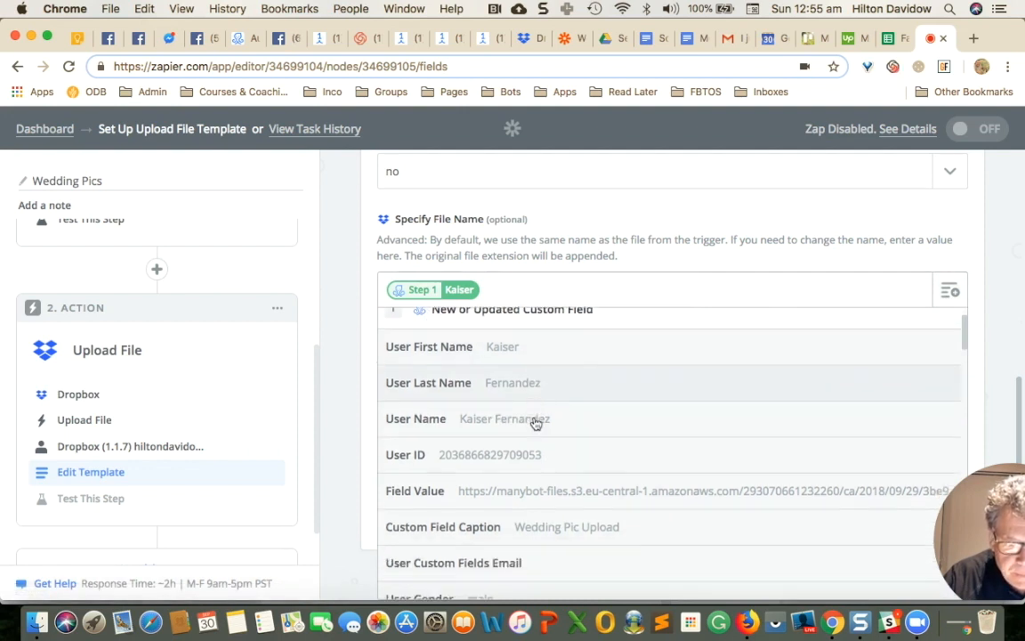
{"action": "scroll", "coordinate": [530, 400], "scroll_direction": "up", "scroll_amount": 3}
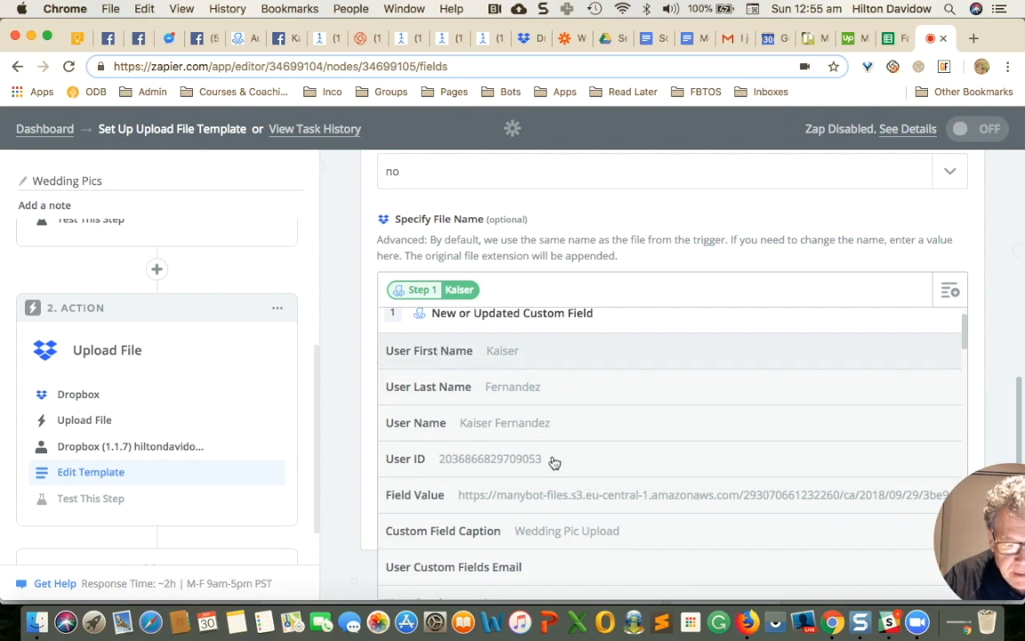
{"action": "scroll", "coordinate": [556, 465], "scroll_direction": "down", "scroll_amount": 1}
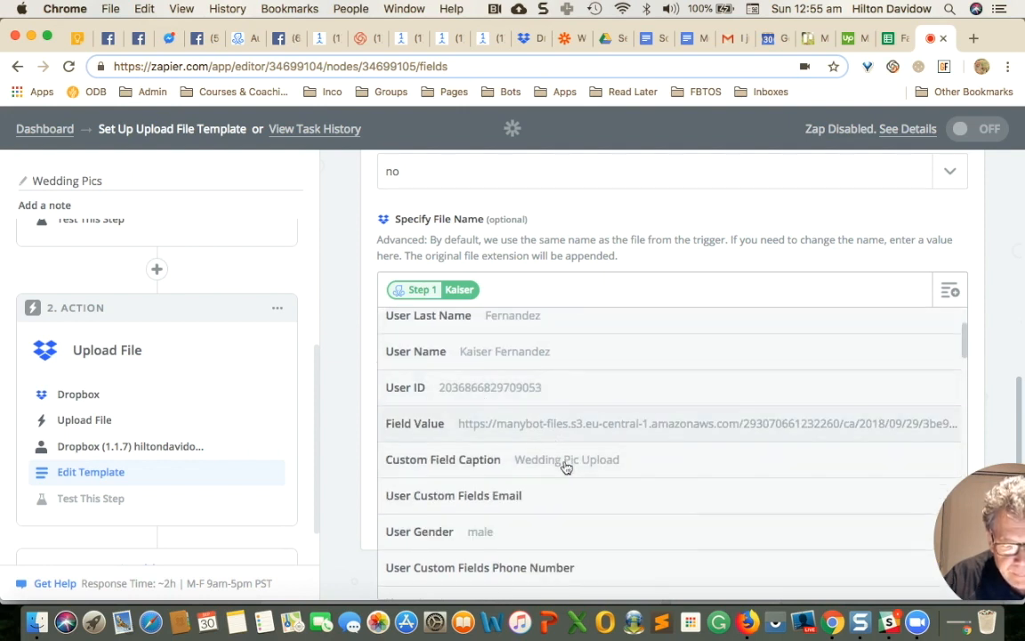
{"action": "scroll", "coordinate": [587, 450], "scroll_direction": "up", "scroll_amount": 2}
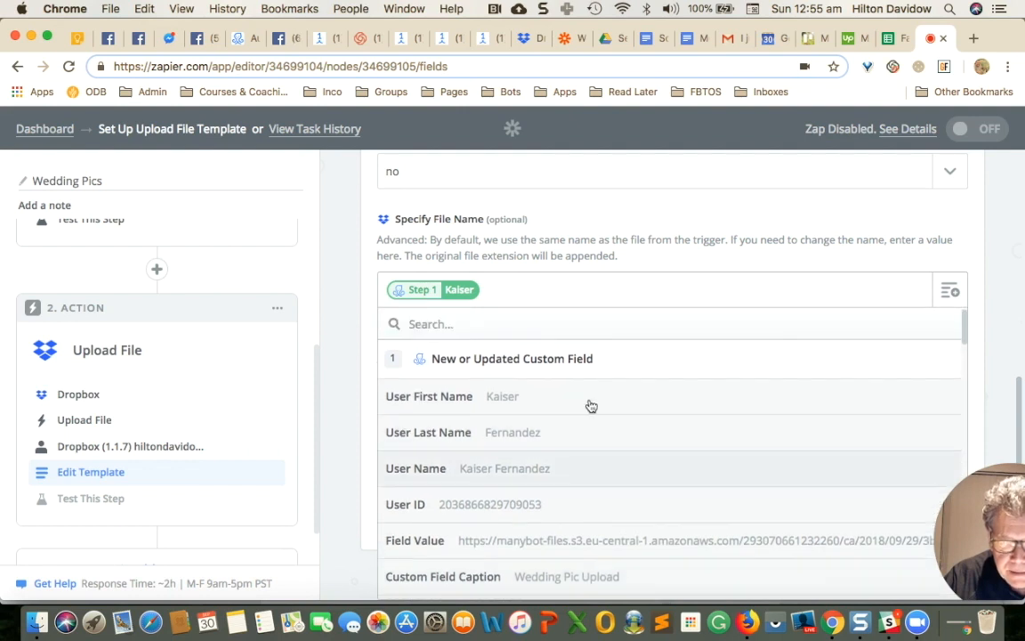
{"action": "left_click", "coordinate": [667, 264]}
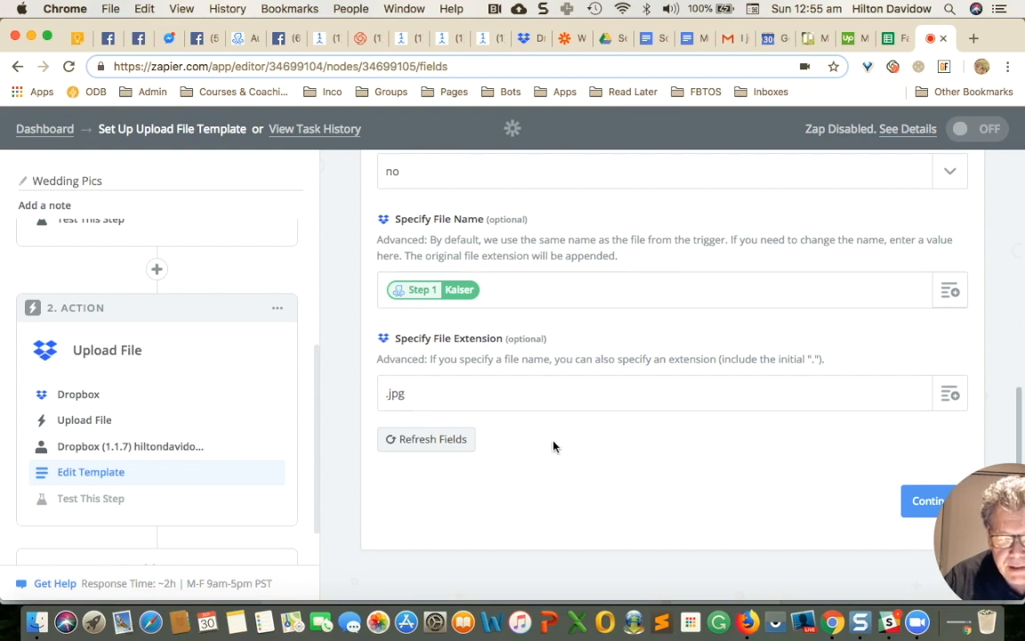
Continue from the Upload File template to the Dropbox test page, turn the Wedding Pics zap on, and look over the Dropbox sample.
{"action": "left_click", "coordinate": [927, 501]}
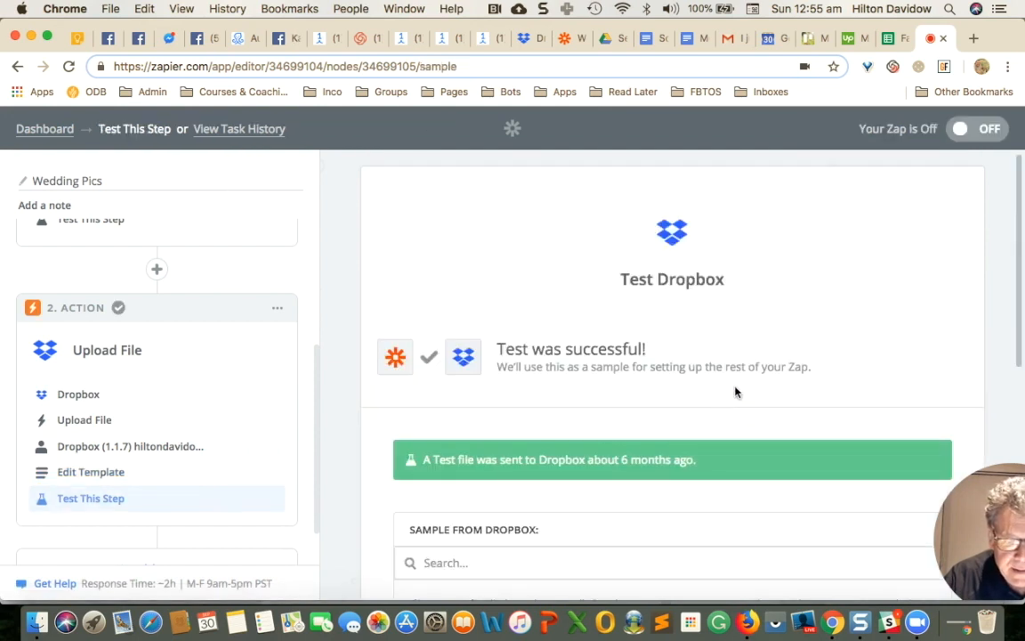
{"action": "scroll", "coordinate": [740, 384], "scroll_direction": "down", "scroll_amount": 4}
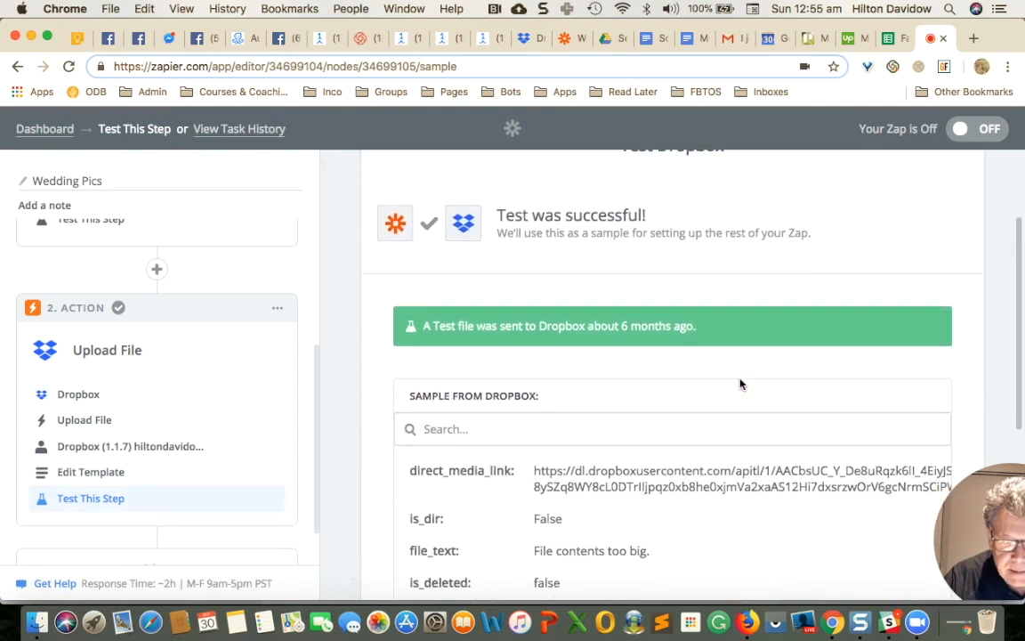
{"action": "left_click", "coordinate": [990, 130]}
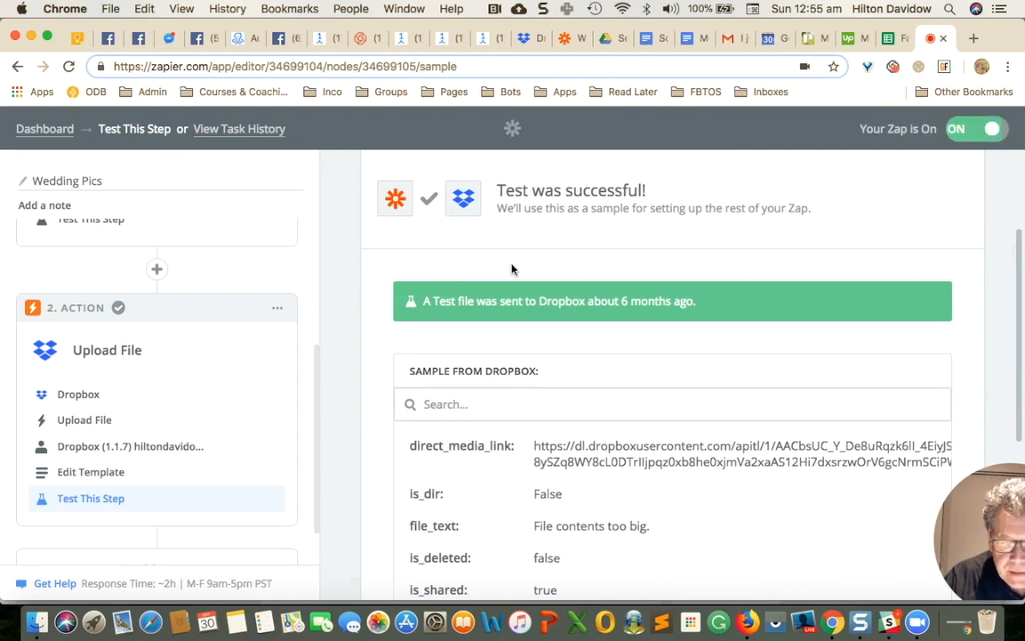
{"action": "scroll", "coordinate": [409, 317], "scroll_direction": "down", "scroll_amount": 2}
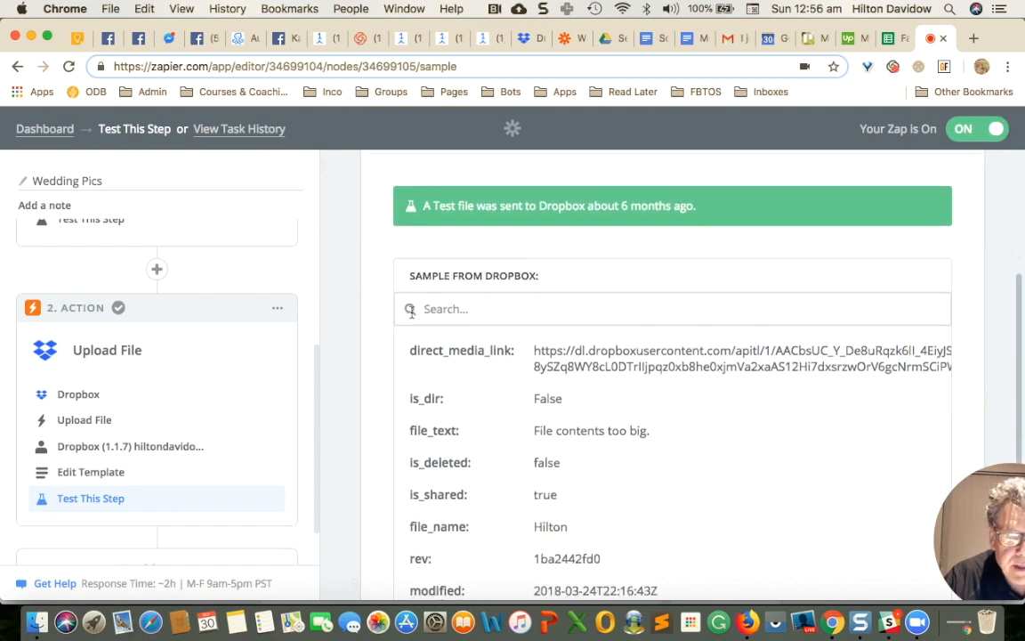
{"action": "scroll", "coordinate": [410, 318], "scroll_direction": "up", "scroll_amount": 5}
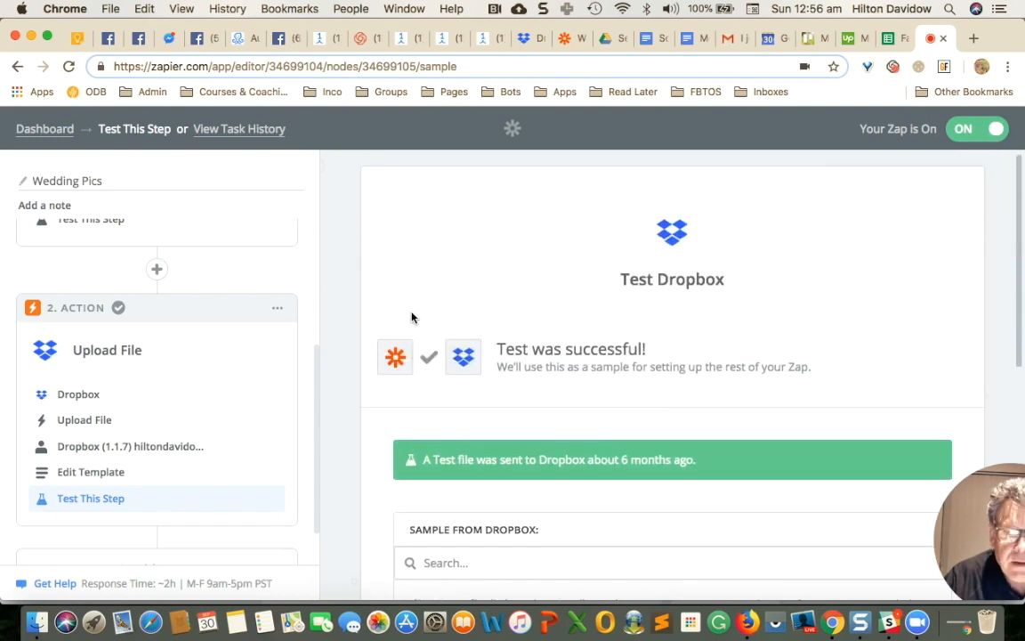